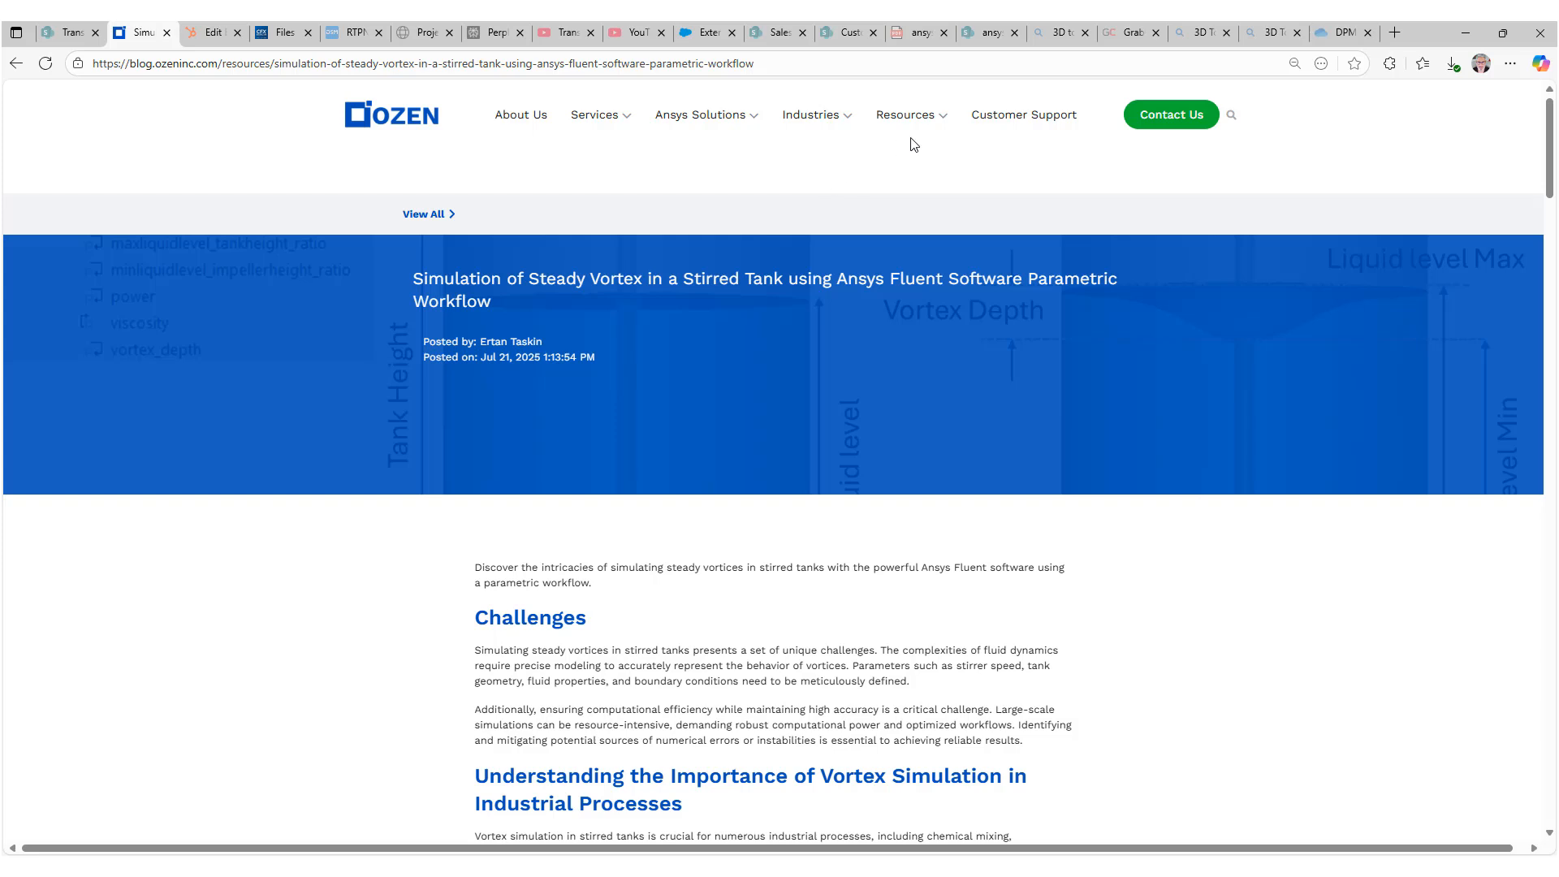
Read through the stirred-tank vortex article, examining the computational domain, multiphase settings, input and output parameters, rotation settings and results.
{"action": "mouse_move", "coordinate": [911, 122]}
{"action": "scroll", "coordinate": [745, 351], "scroll_direction": "down", "scroll_amount": 3}
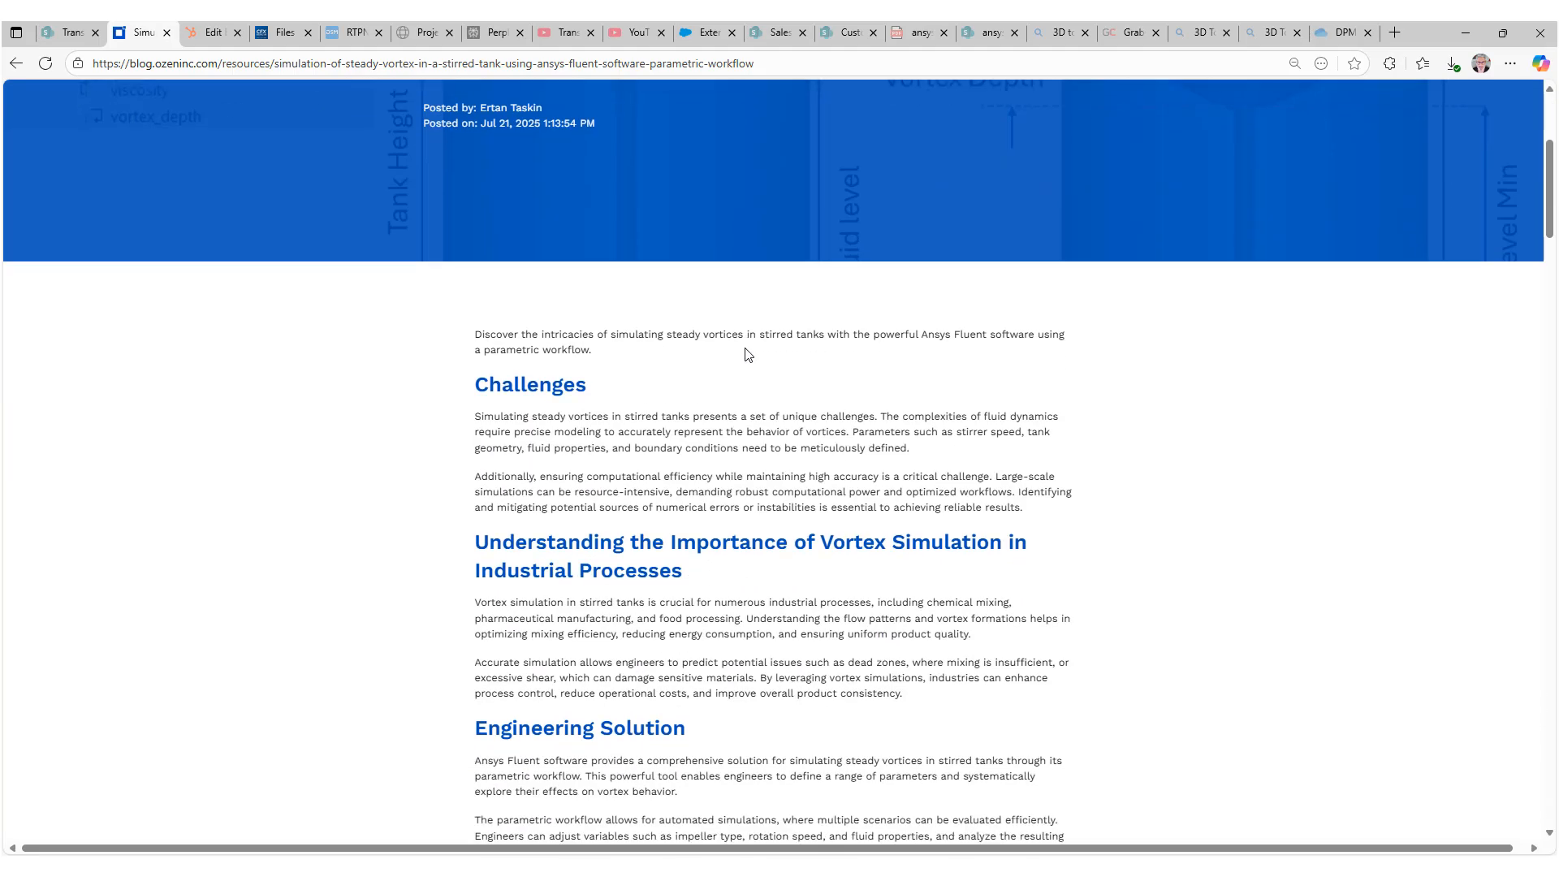
{"action": "scroll", "coordinate": [747, 351], "scroll_direction": "down", "scroll_amount": 12}
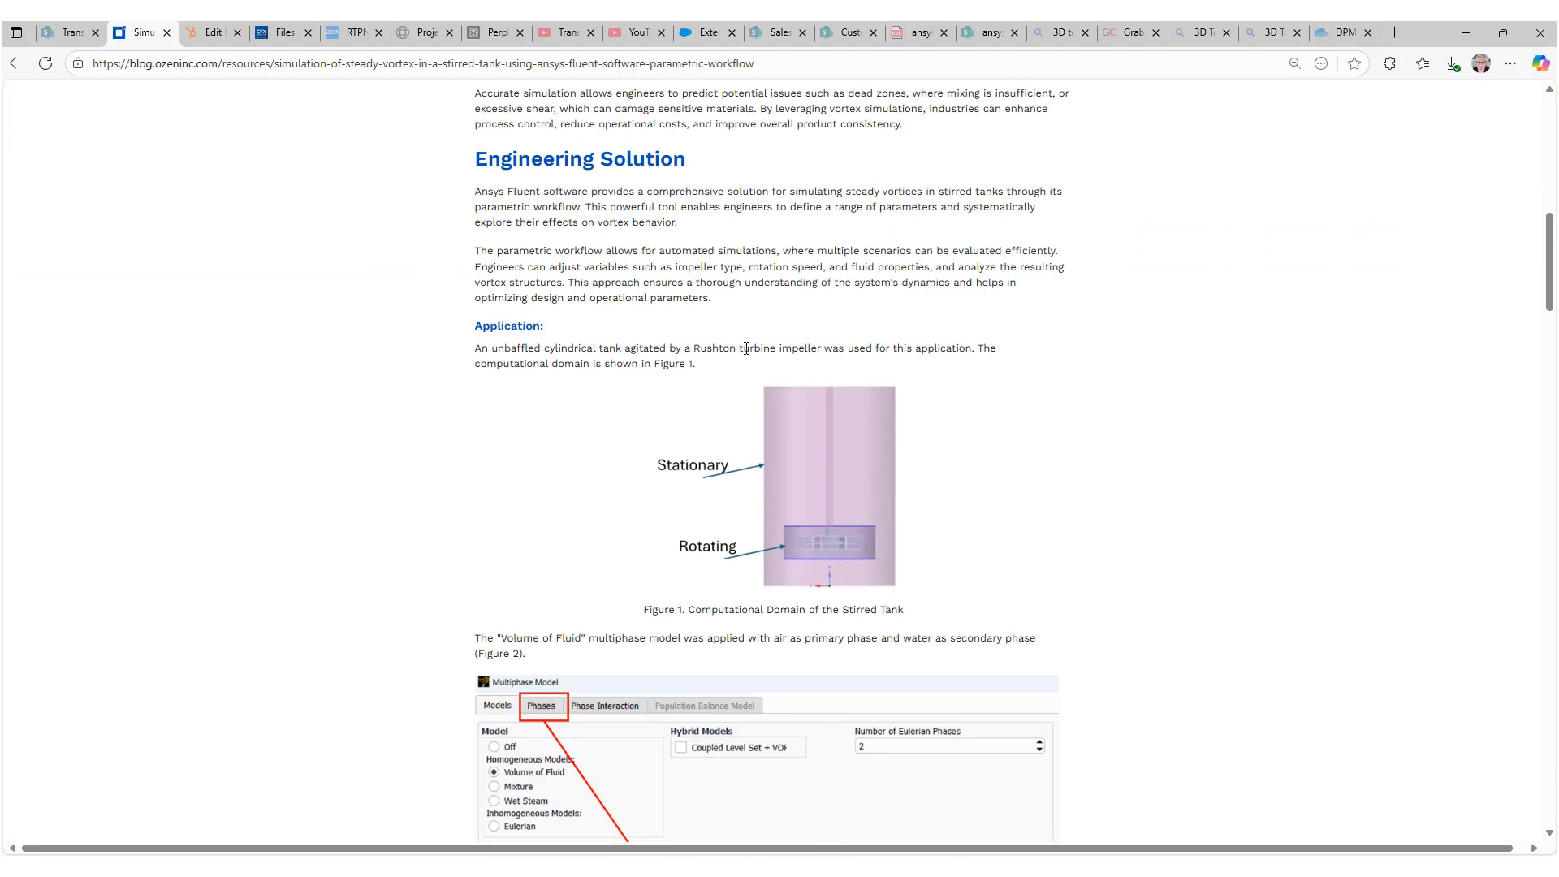
{"action": "scroll", "coordinate": [746, 350], "scroll_direction": "down", "scroll_amount": 9}
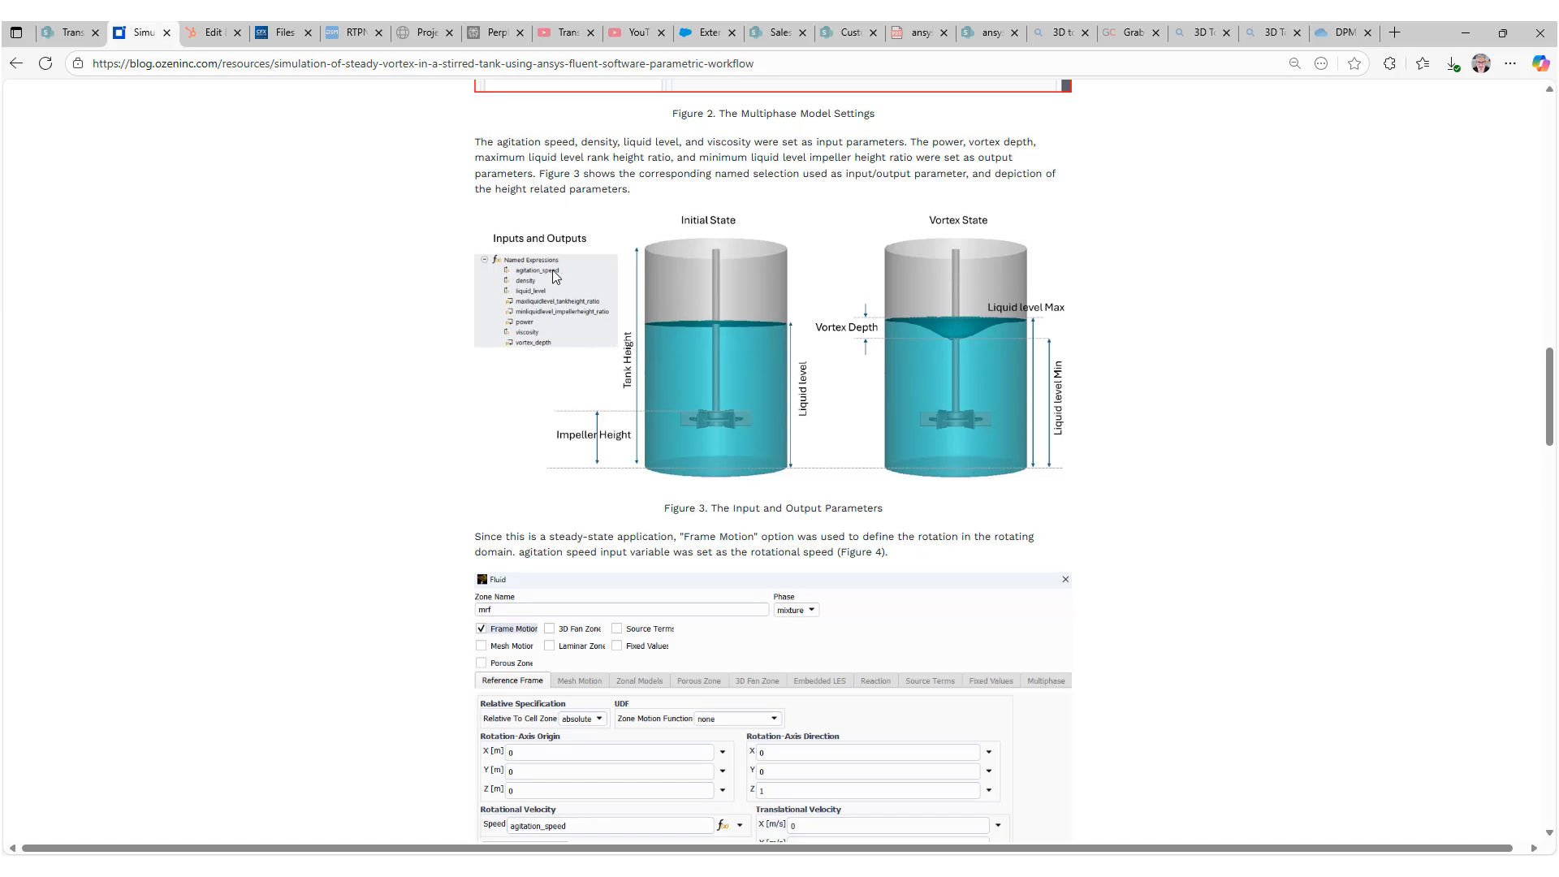
{"action": "scroll", "coordinate": [820, 430], "scroll_direction": "down", "scroll_amount": 11}
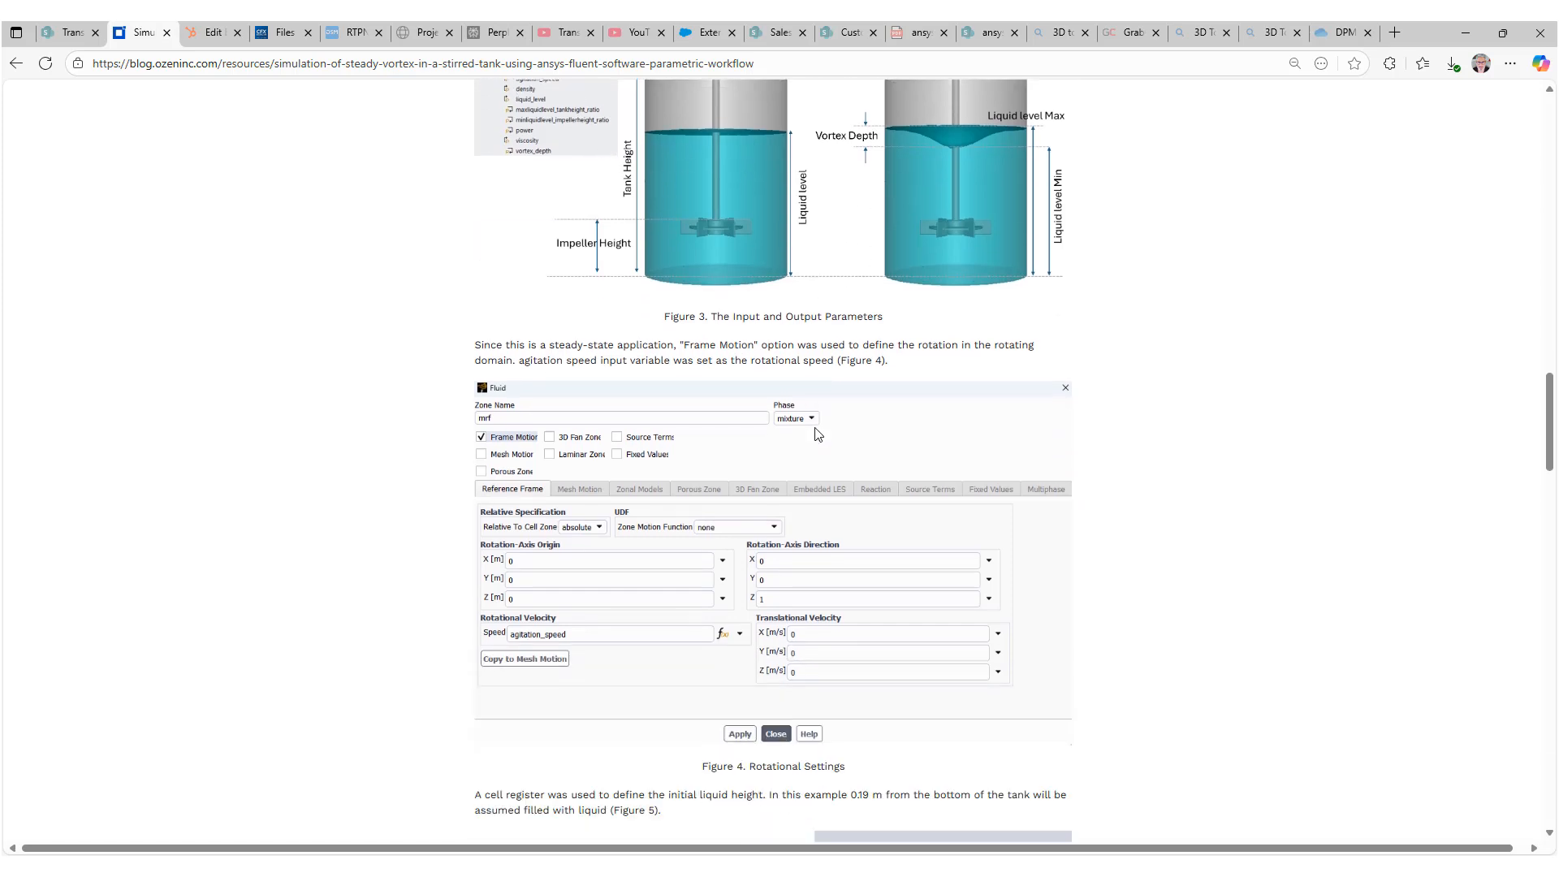
{"action": "scroll", "coordinate": [810, 430], "scroll_direction": "down", "scroll_amount": 8}
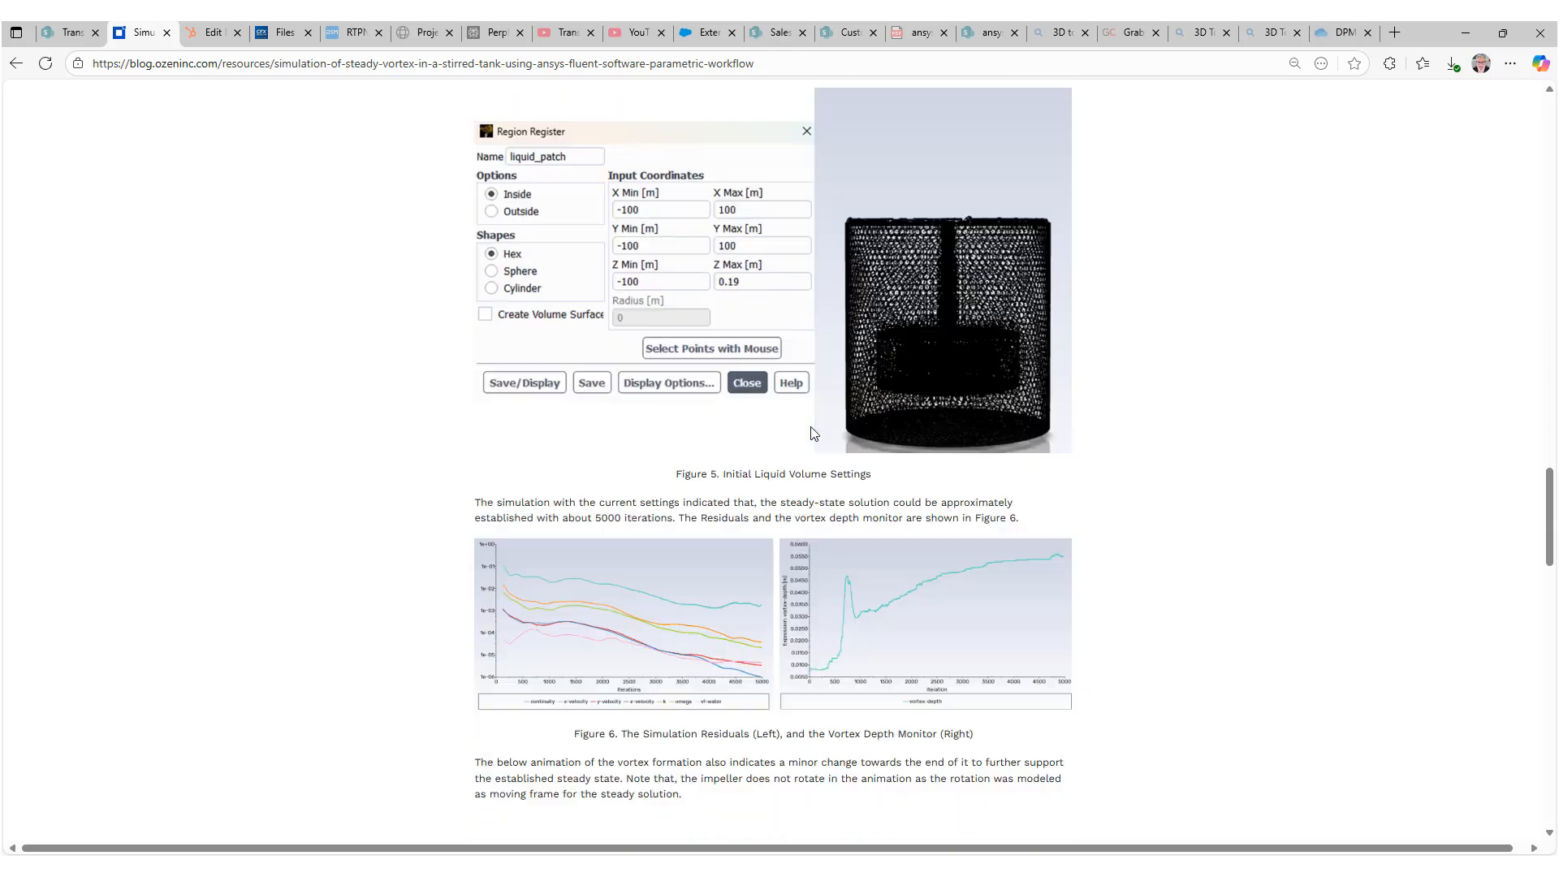
{"action": "scroll", "coordinate": [812, 434], "scroll_direction": "down", "scroll_amount": 6}
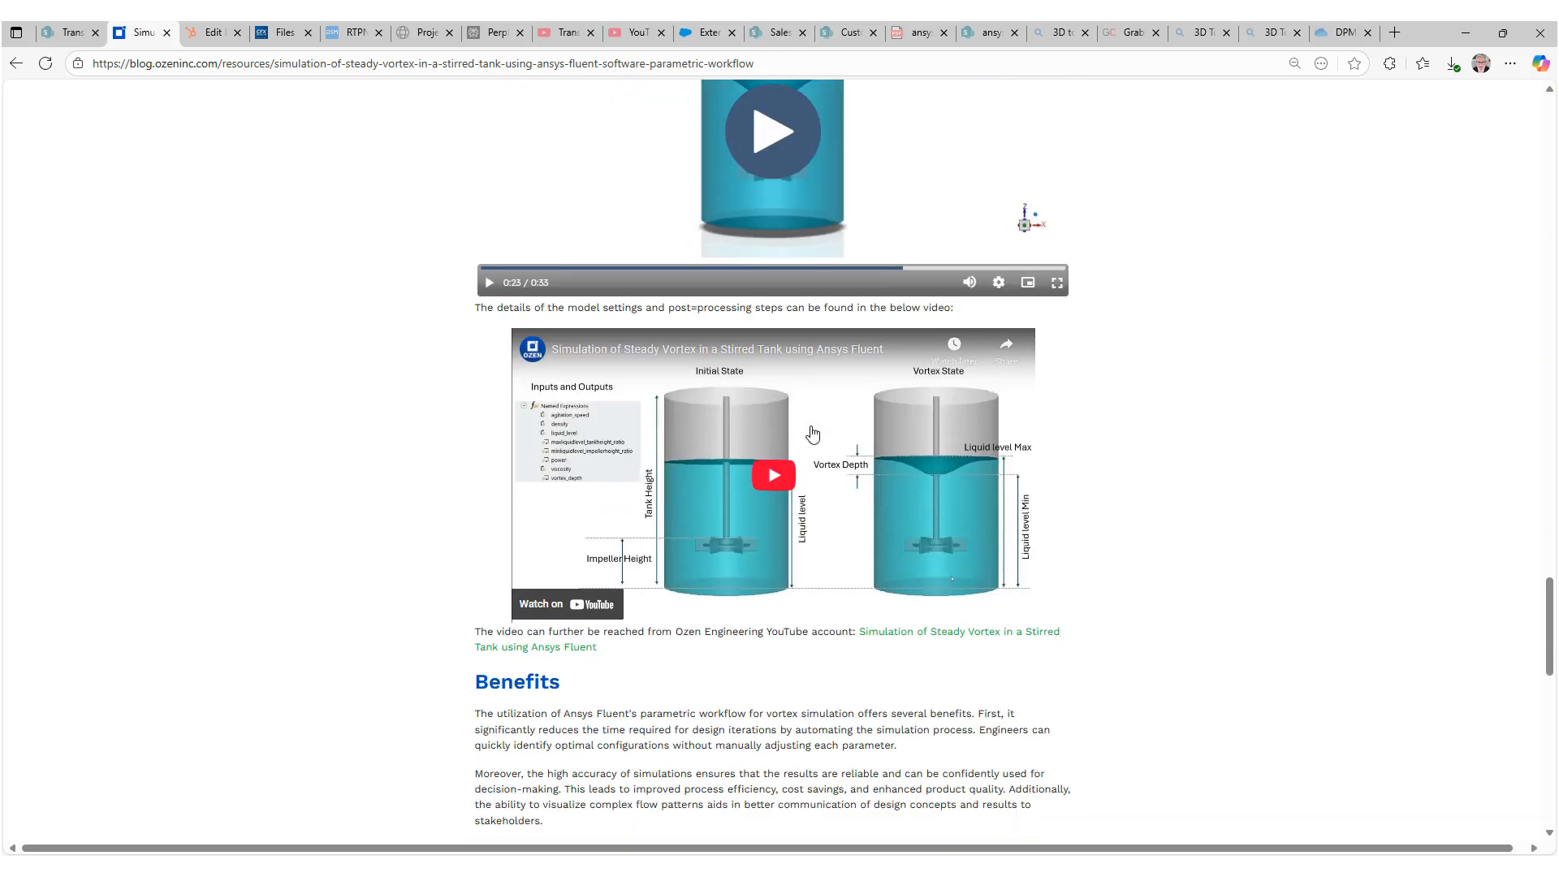
{"action": "scroll", "coordinate": [605, 458], "scroll_direction": "up", "scroll_amount": 19}
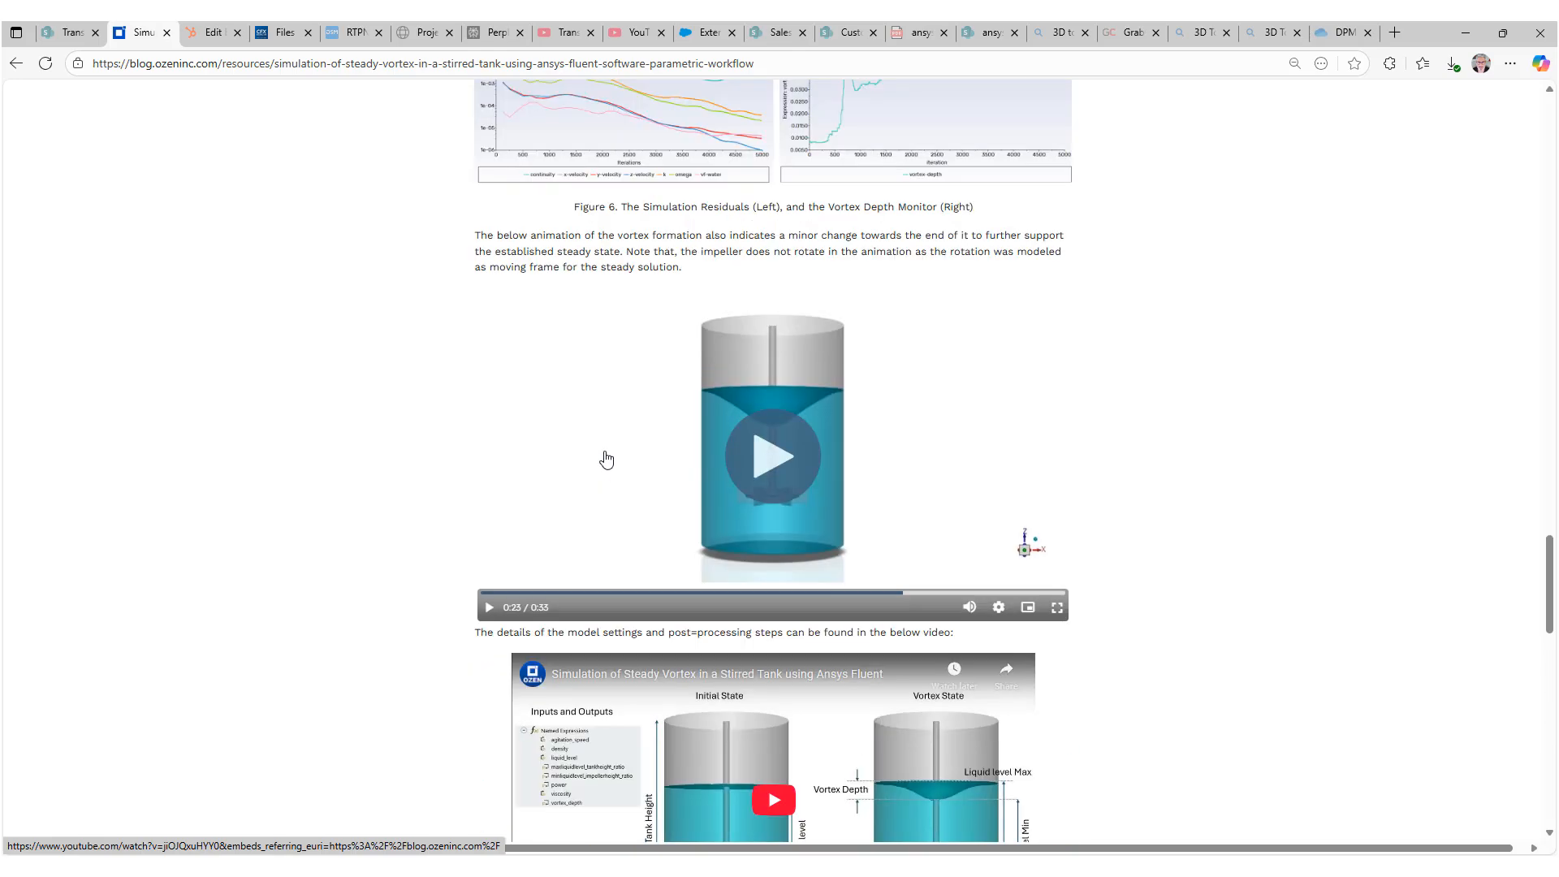
{"action": "scroll", "coordinate": [605, 459], "scroll_direction": "up", "scroll_amount": 6}
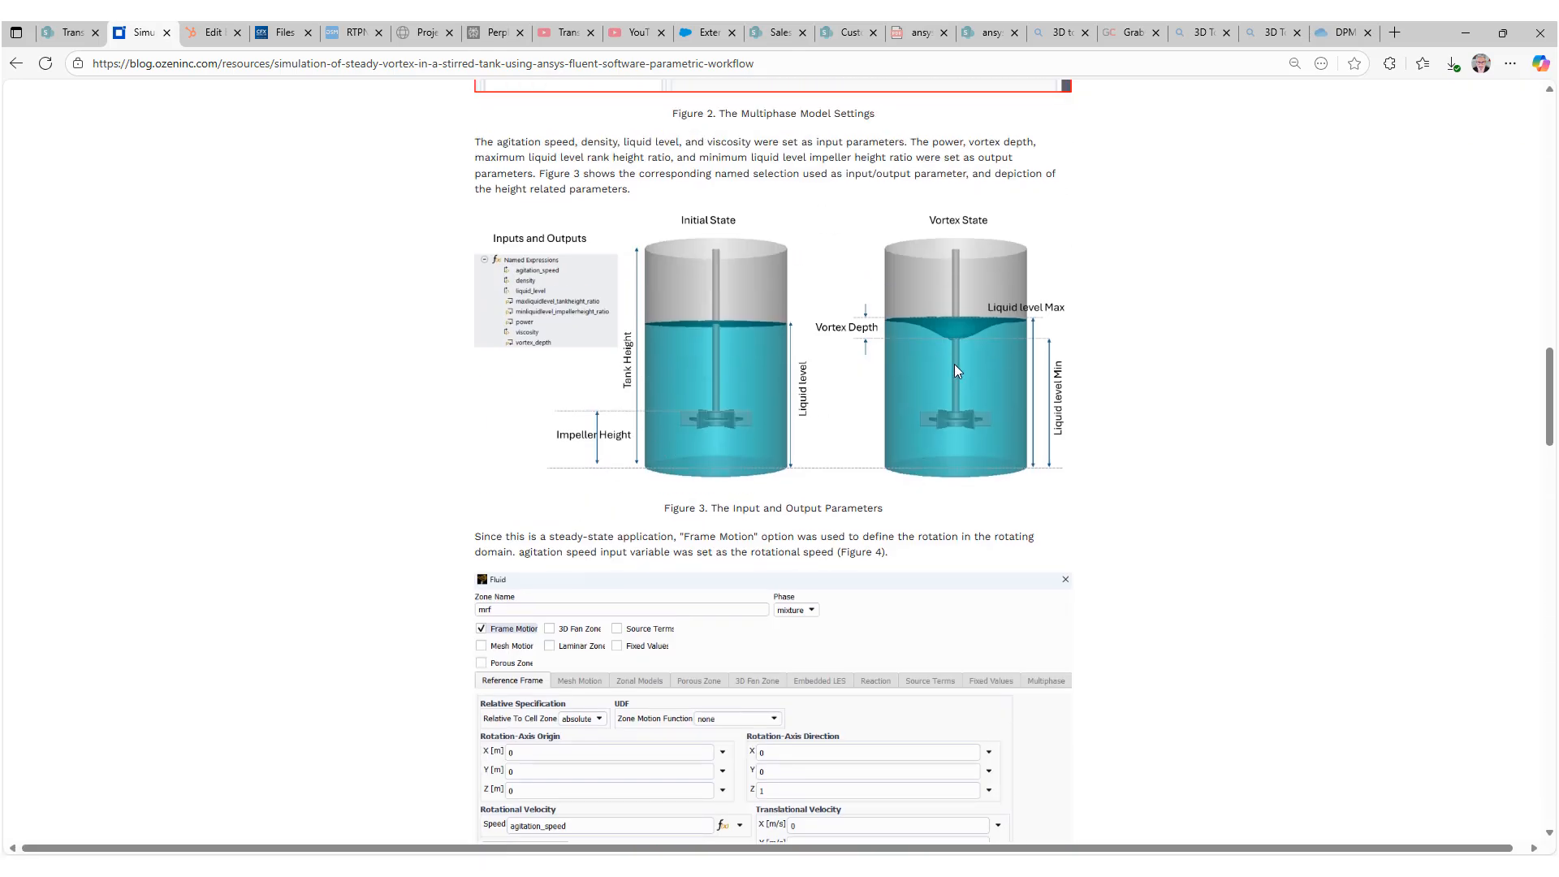
{"action": "scroll", "coordinate": [1065, 375], "scroll_direction": "up", "scroll_amount": 7}
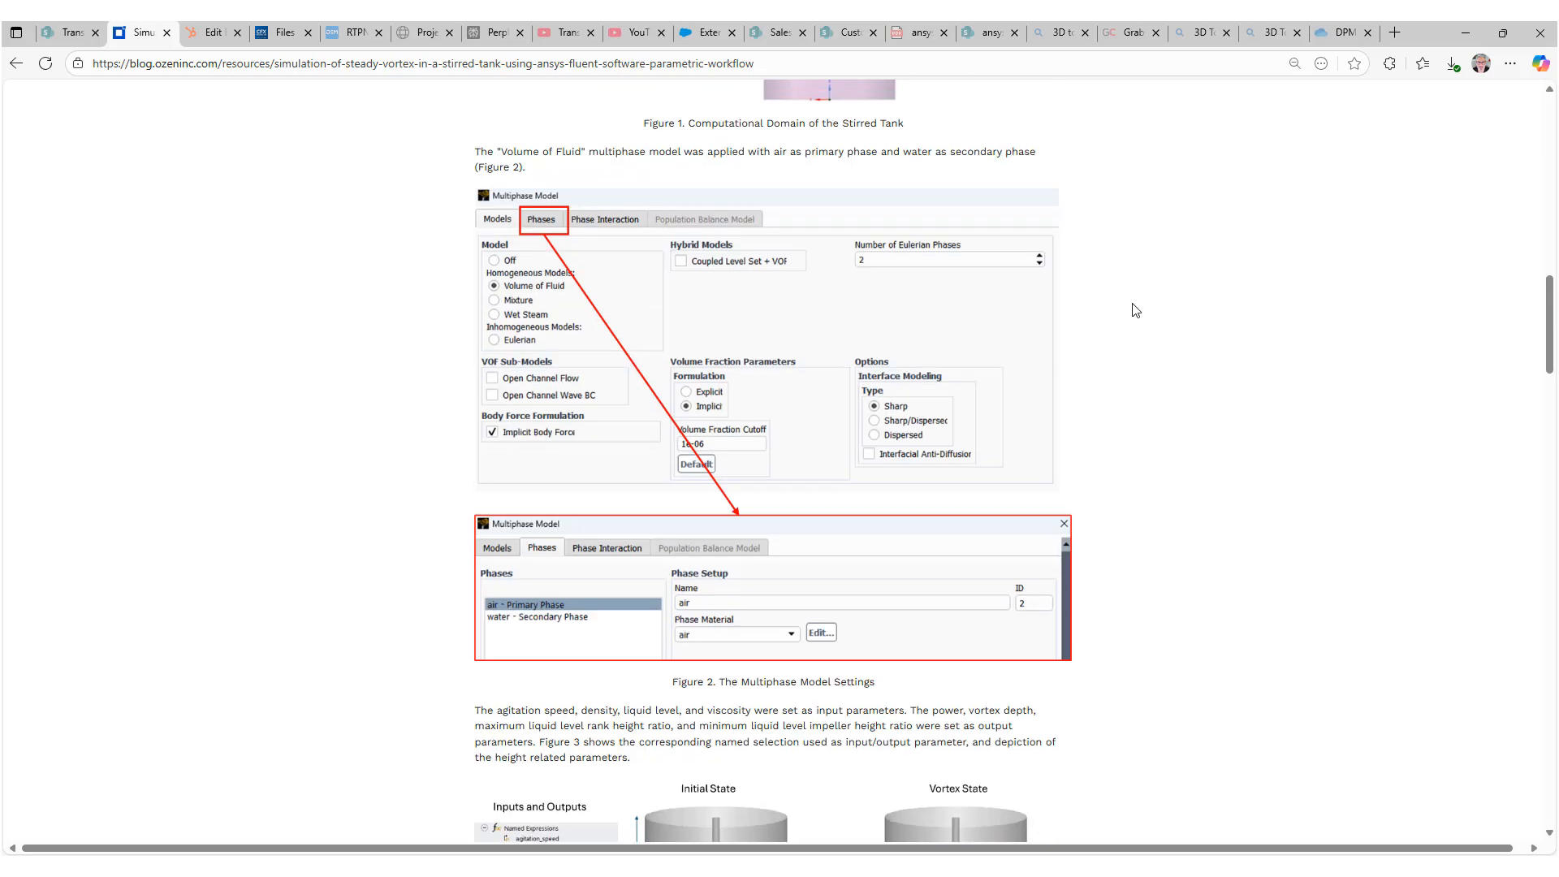
{"action": "scroll", "coordinate": [1134, 310], "scroll_direction": "up", "scroll_amount": 3}
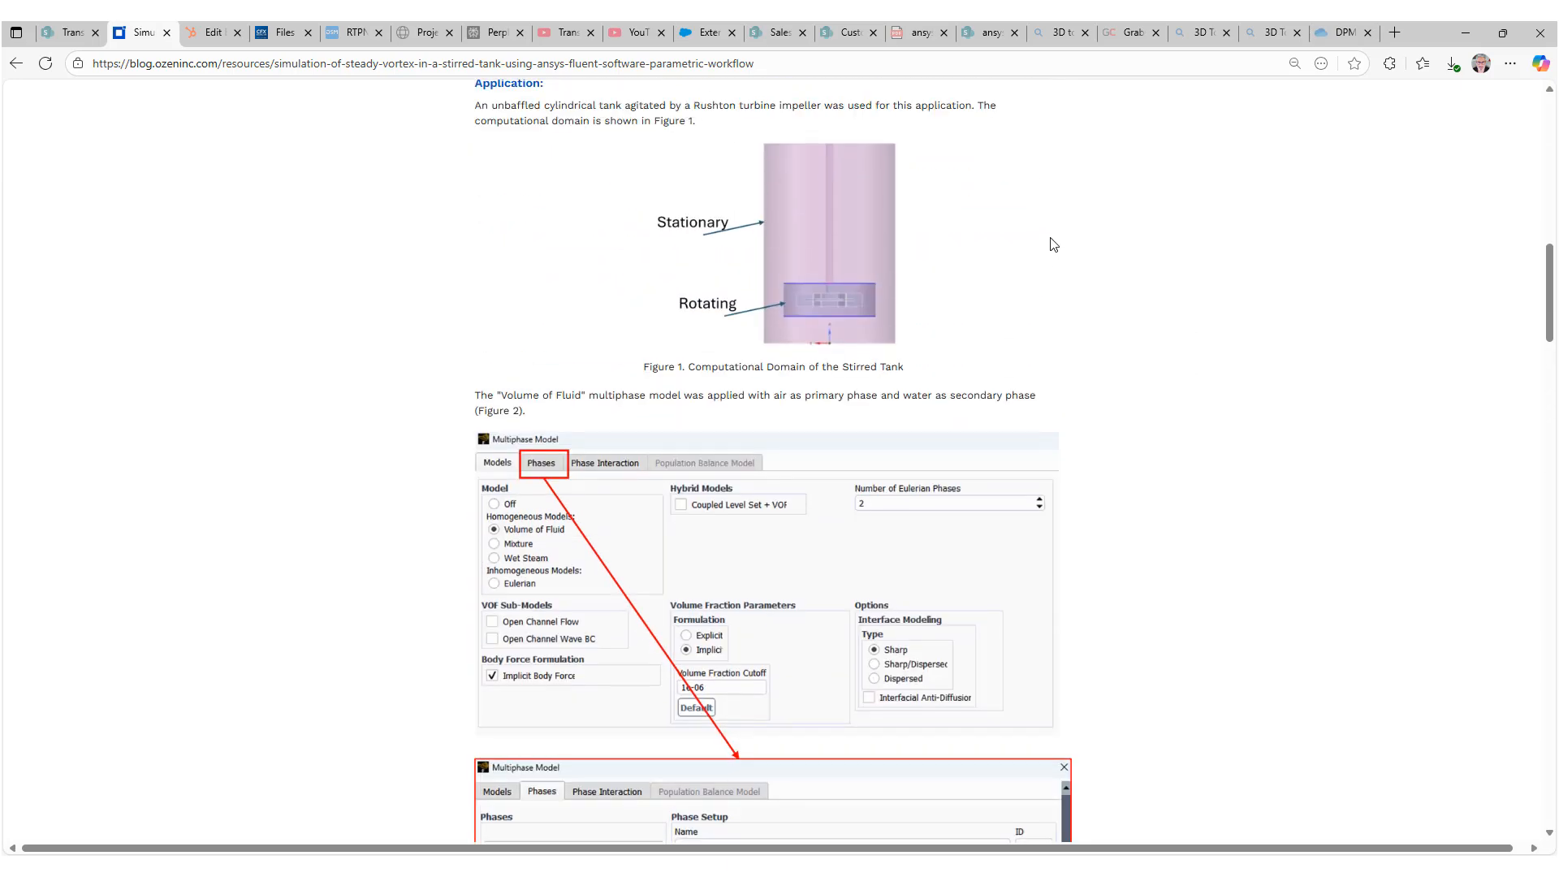
{"action": "scroll", "coordinate": [1053, 244], "scroll_direction": "up", "scroll_amount": 3}
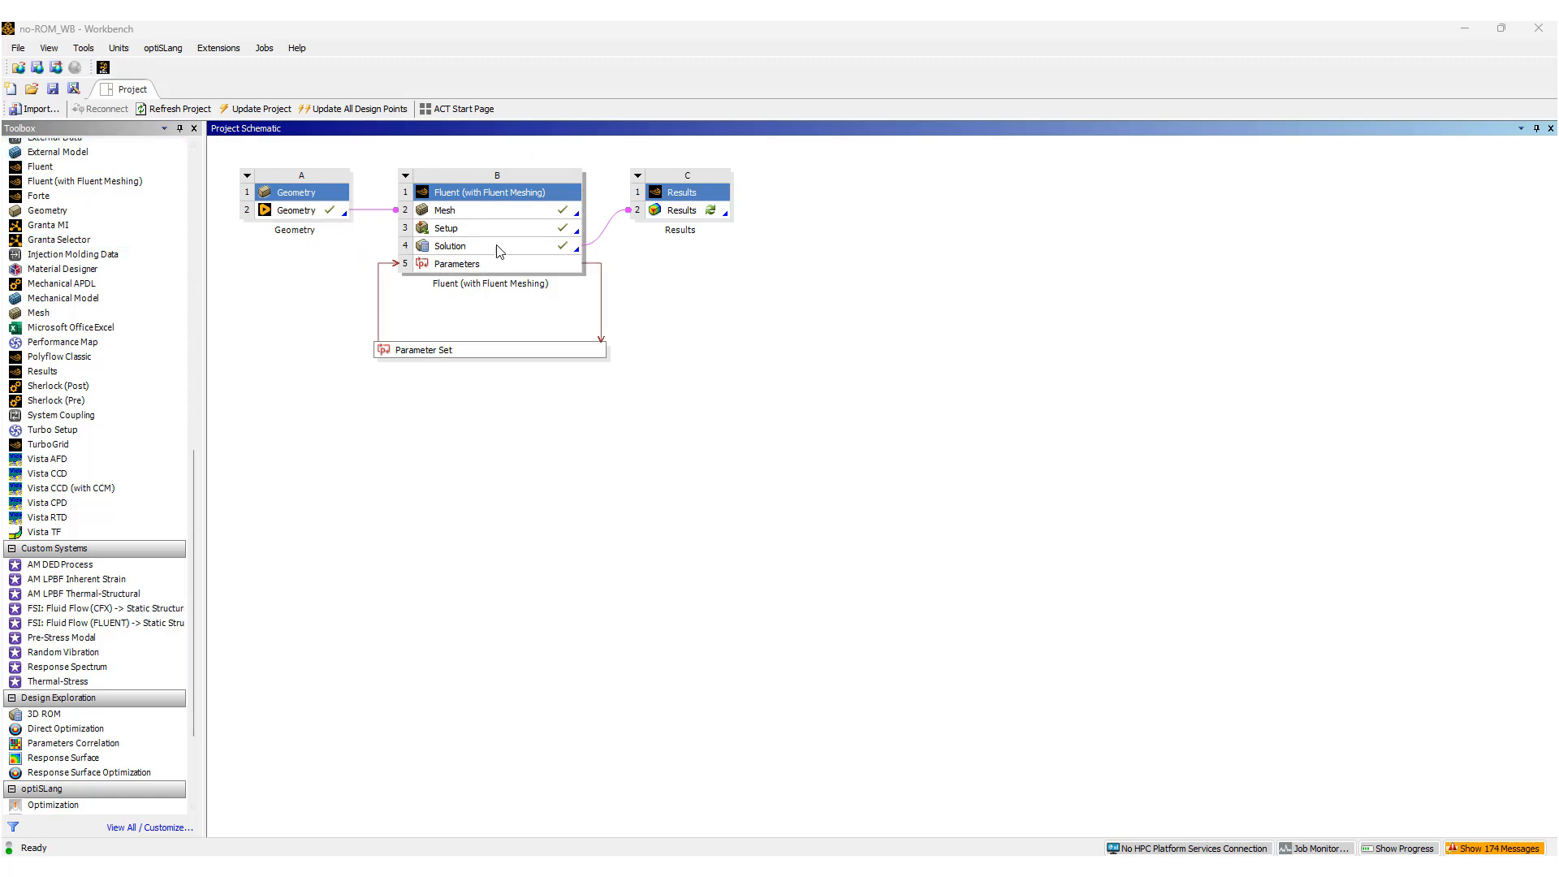
Review the input and output parameters in the Parameter Set and return to the project schematic.
{"action": "double_click", "coordinate": [445, 348]}
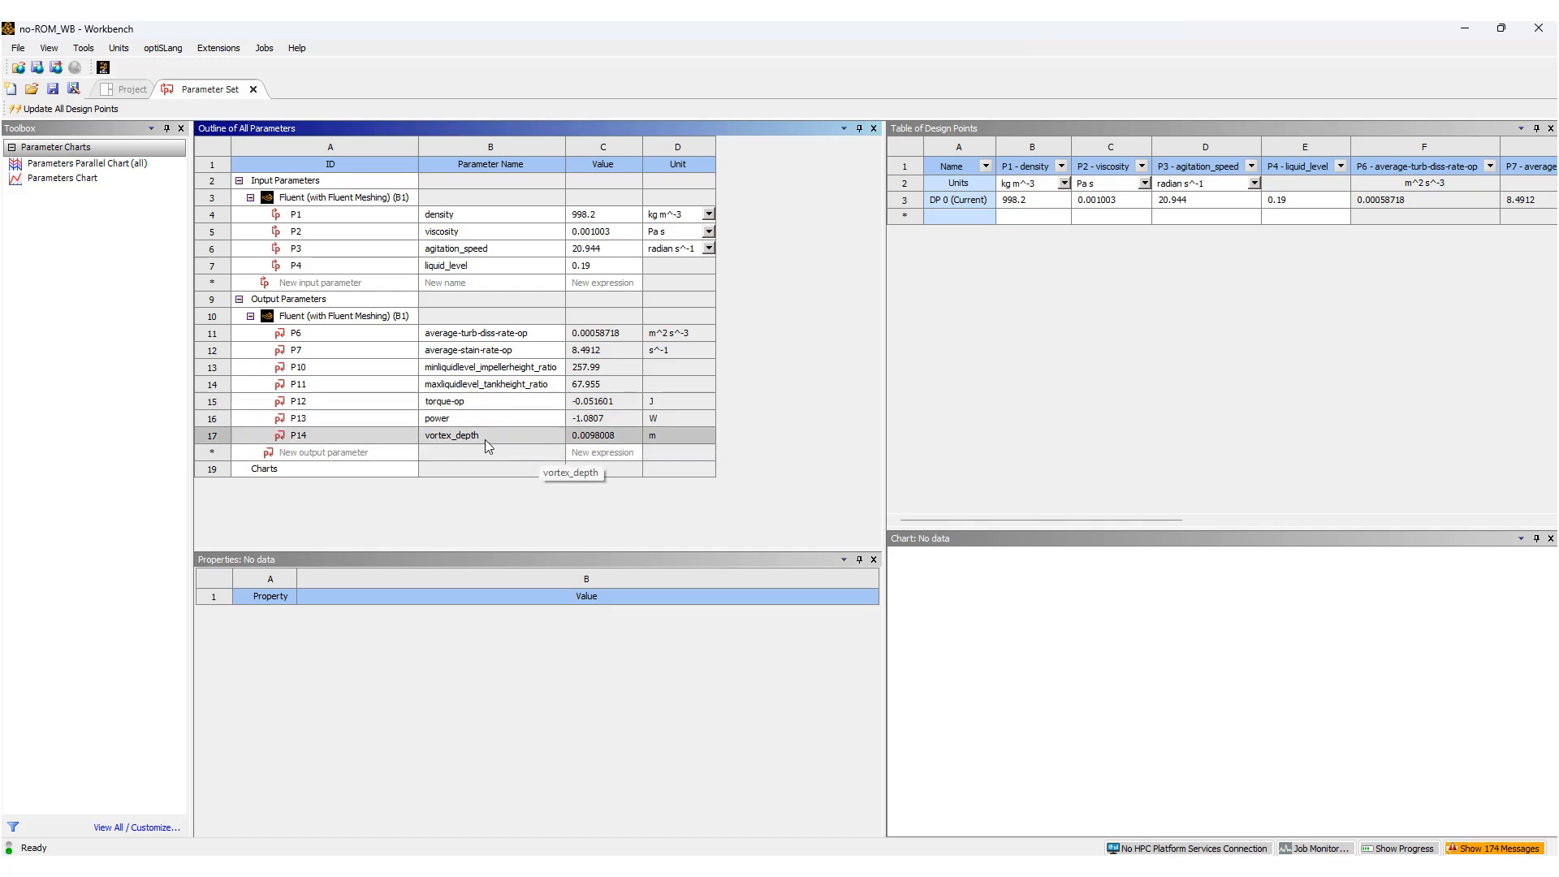
{"action": "left_click", "coordinate": [126, 91]}
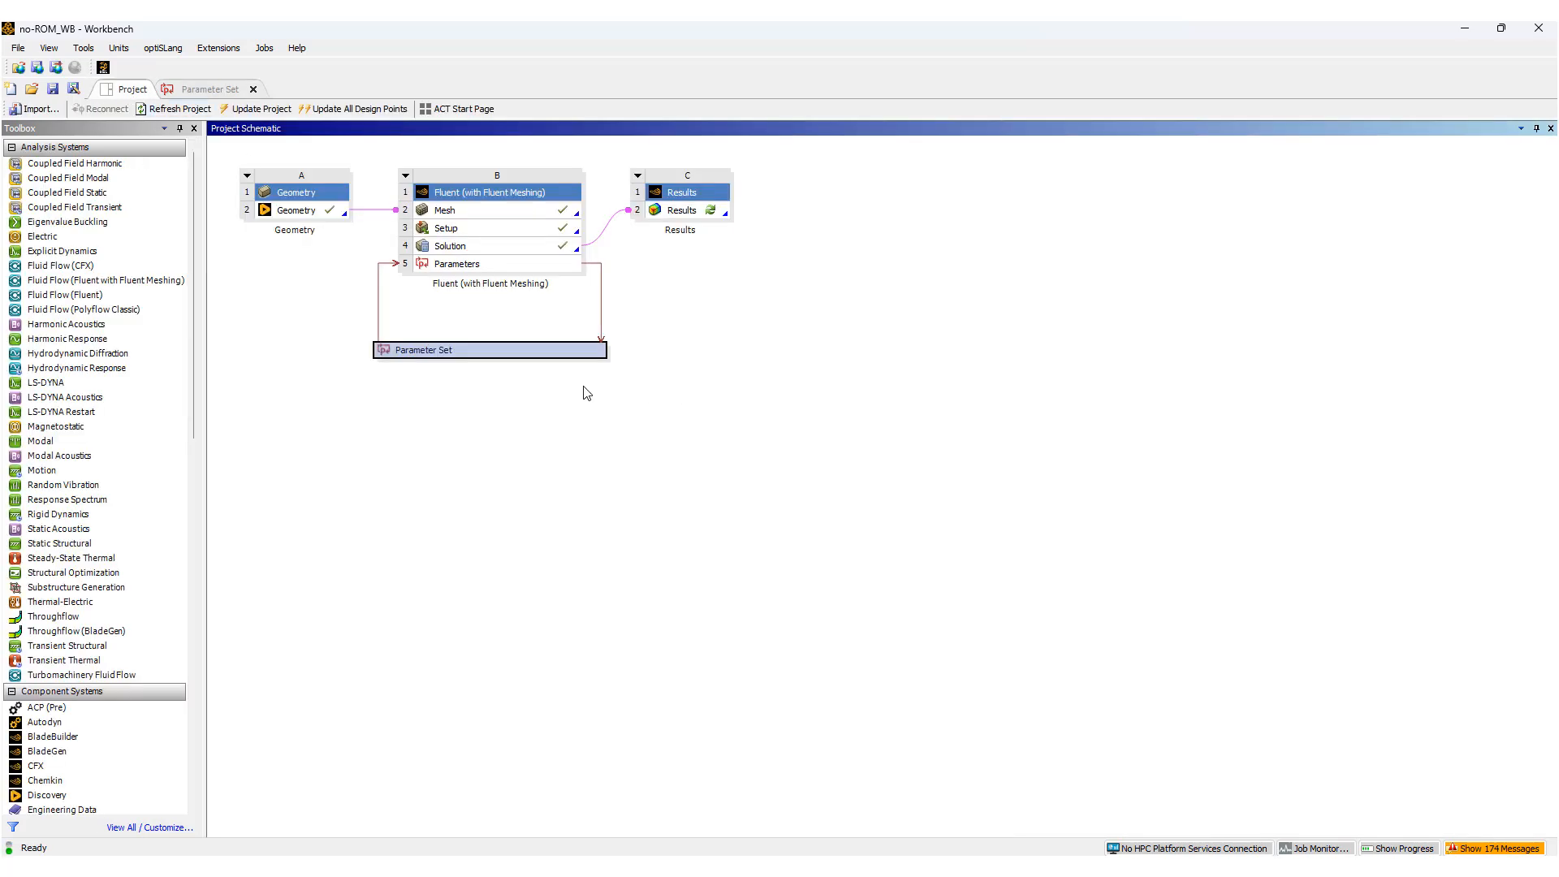
Add a 3D ROM system from Design Exploration to the project schematic beneath the Parameter Set.
{"action": "scroll", "coordinate": [140, 640], "scroll_direction": "down", "scroll_amount": 7}
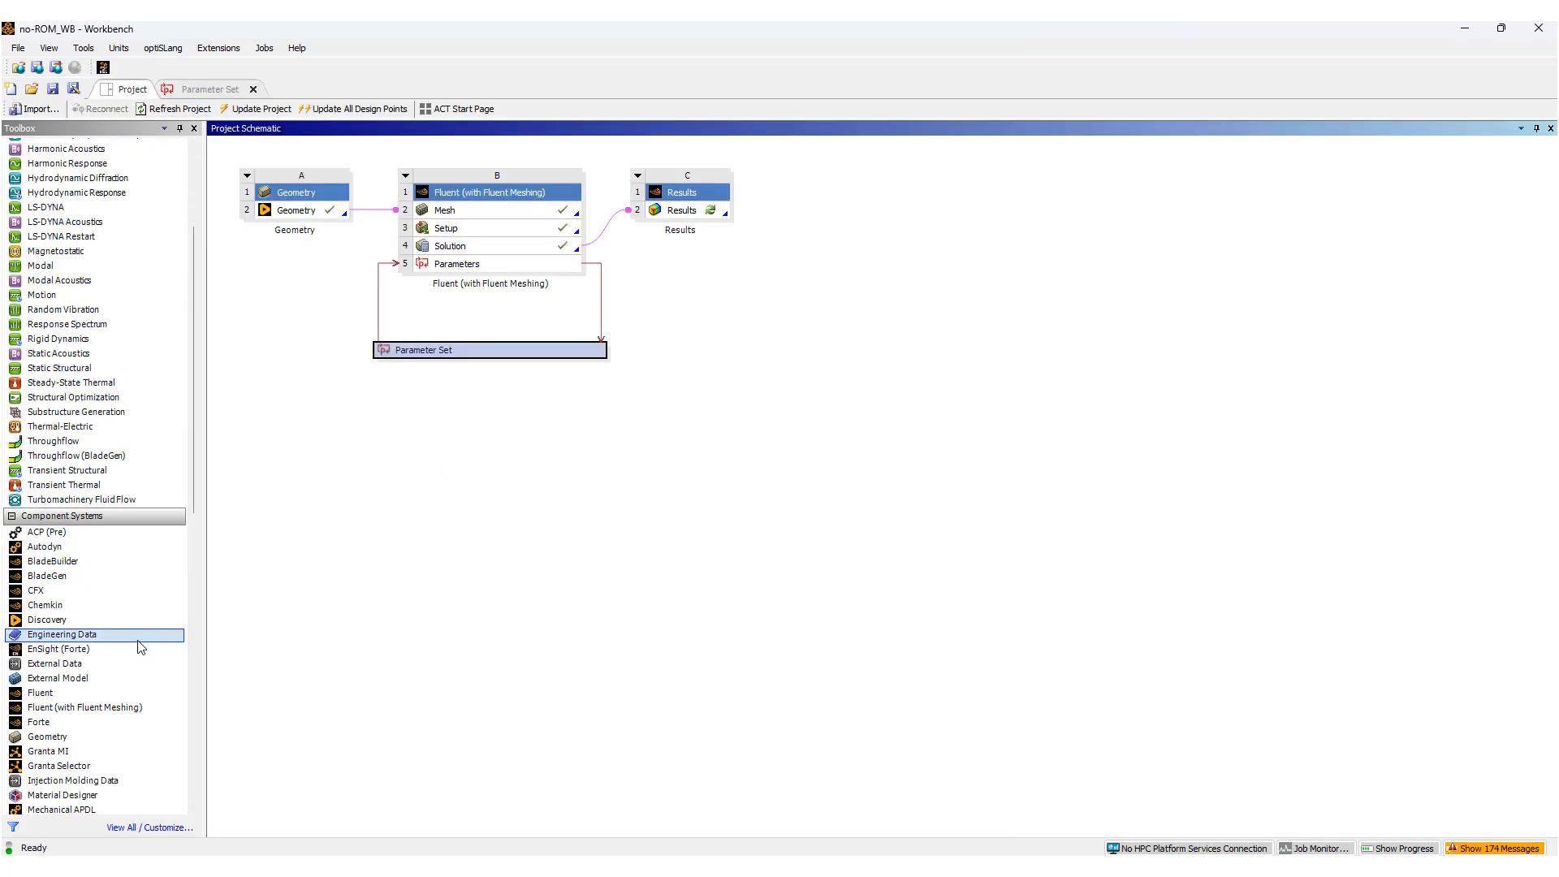
{"action": "scroll", "coordinate": [140, 646], "scroll_direction": "down", "scroll_amount": 10}
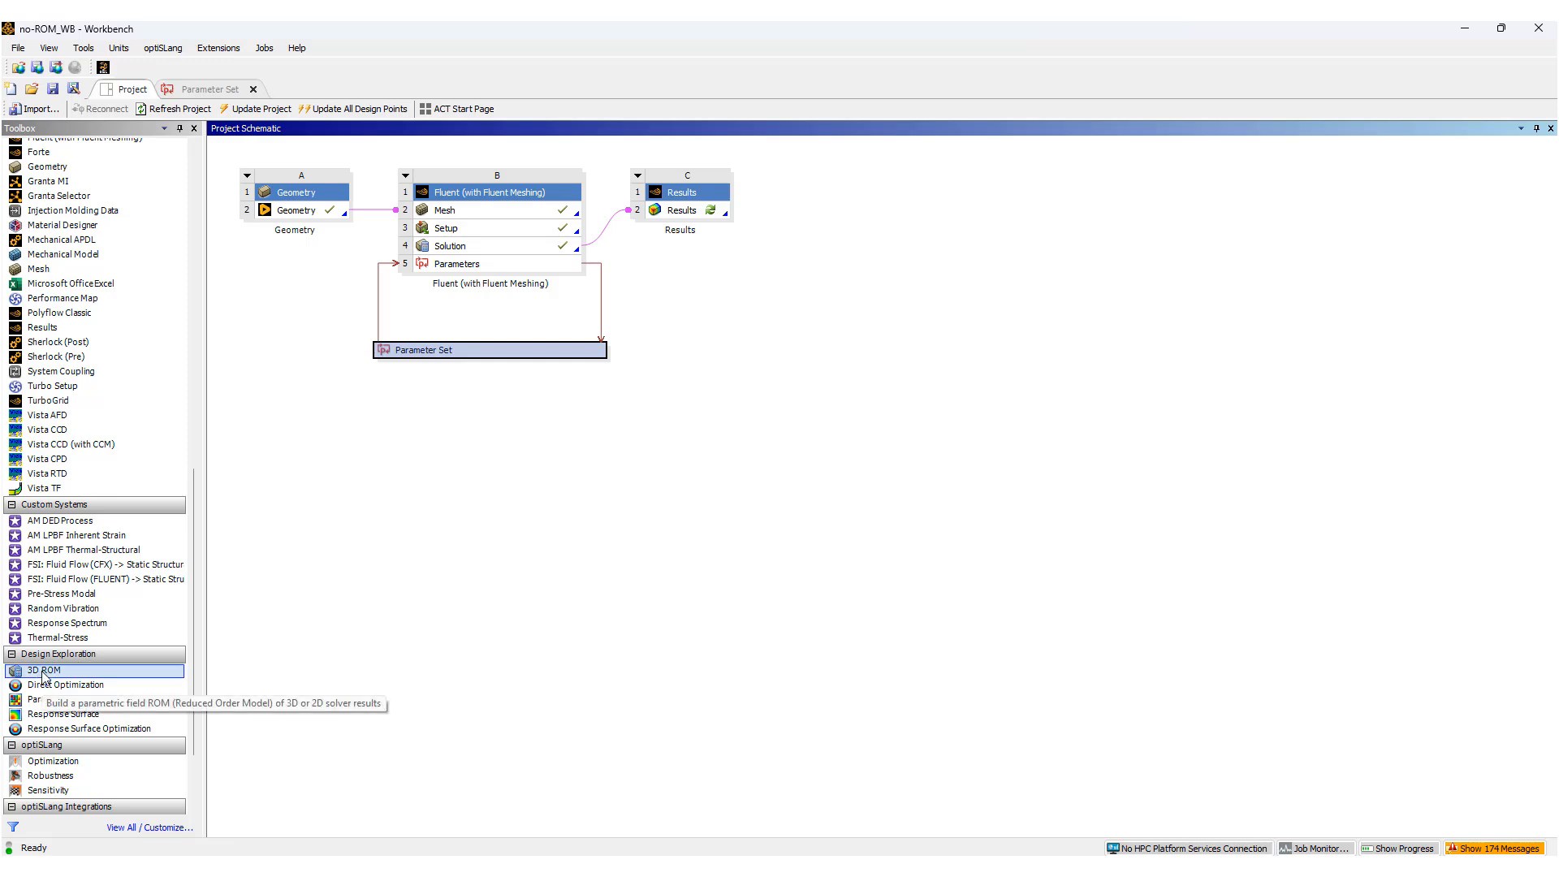
{"action": "left_click_drag", "start_coordinate": [44, 676], "coordinate": [410, 379]}
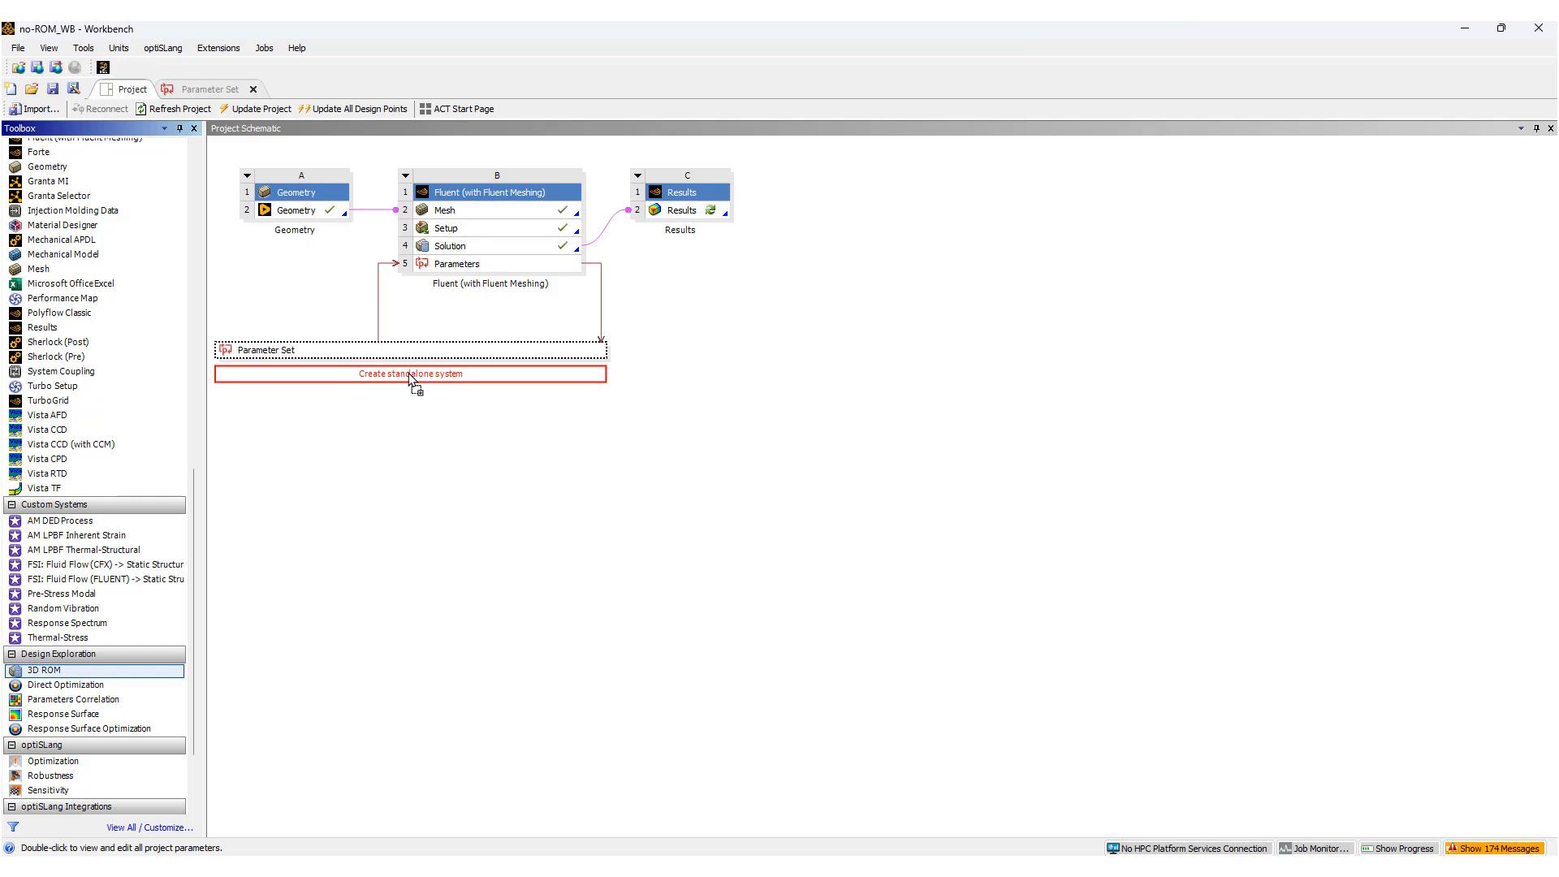
{"action": "left_click_drag", "start_coordinate": [410, 380], "coordinate": [410, 379]}
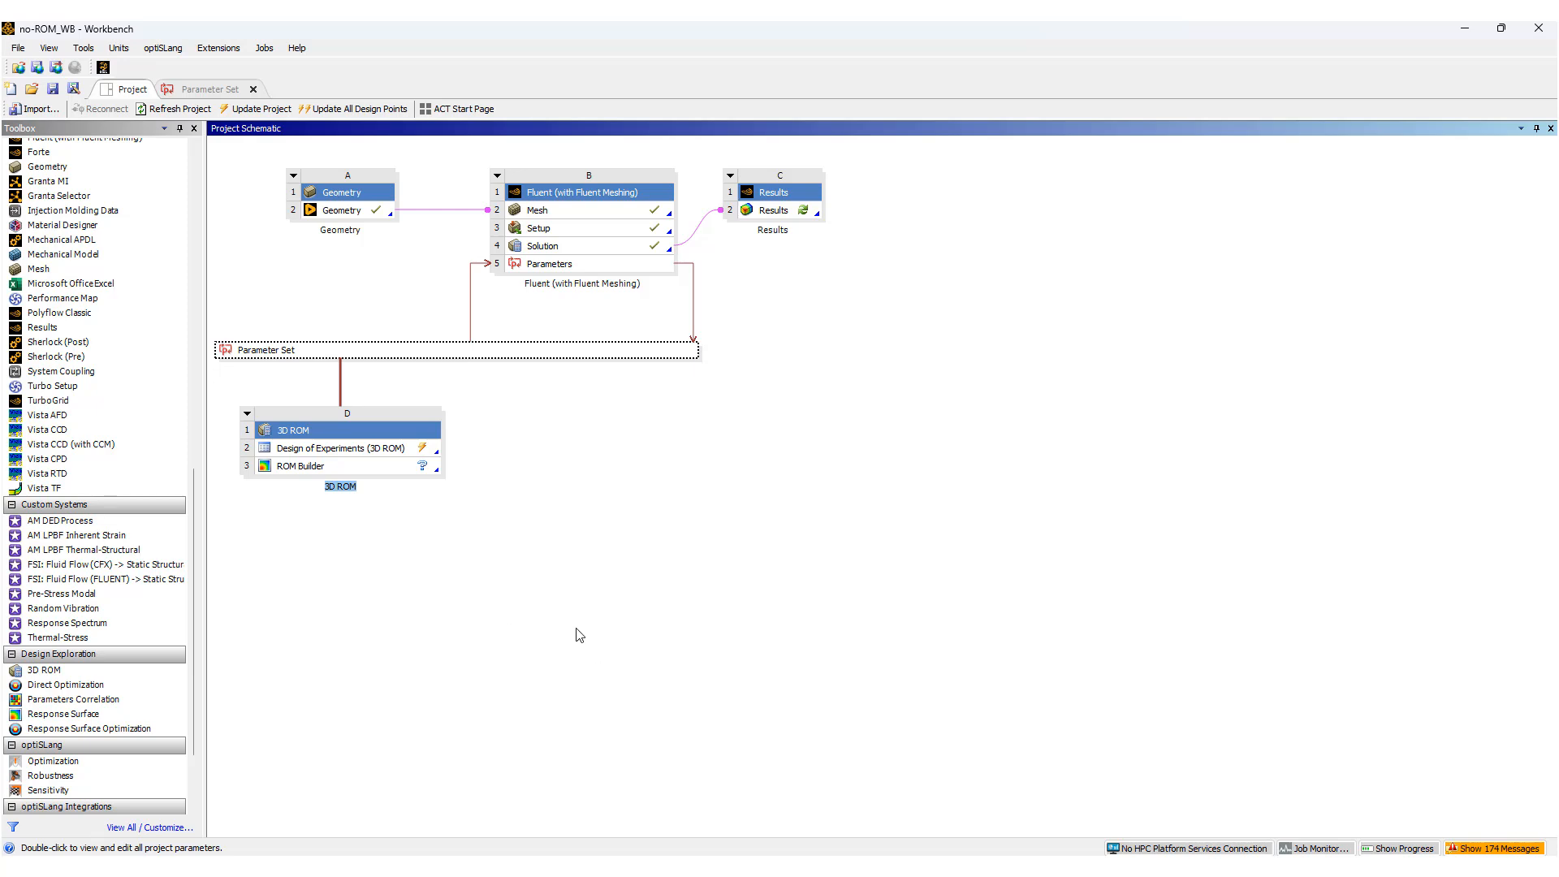
Open the 3D ROM's Design of Experiments, preview its design points and enlarge the table to show all samples.
{"action": "double_click", "coordinate": [328, 450]}
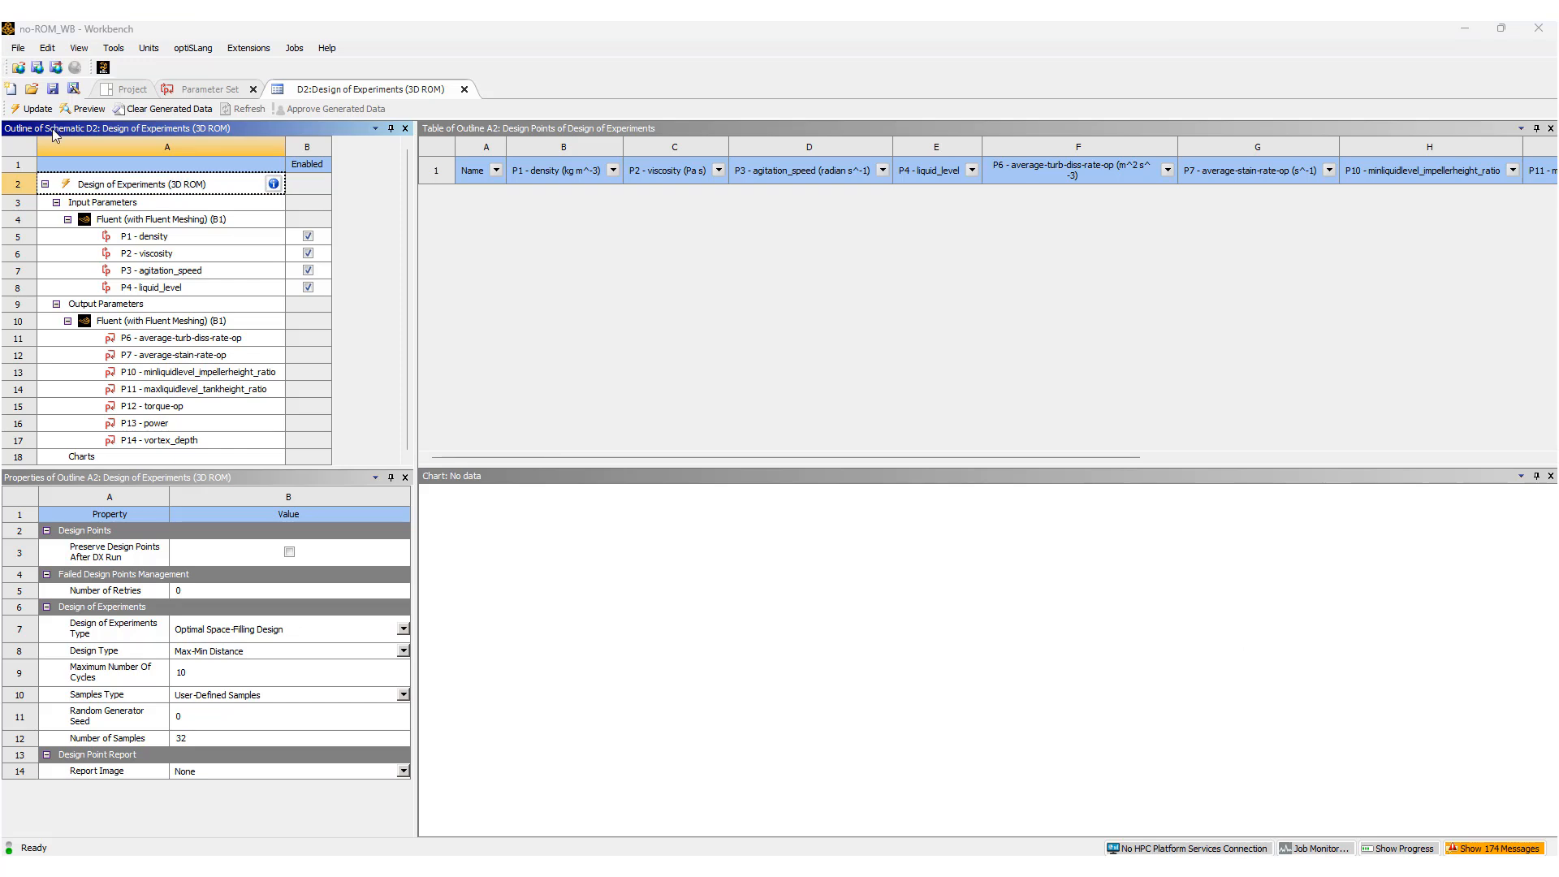
{"action": "right_click", "coordinate": [140, 176]}
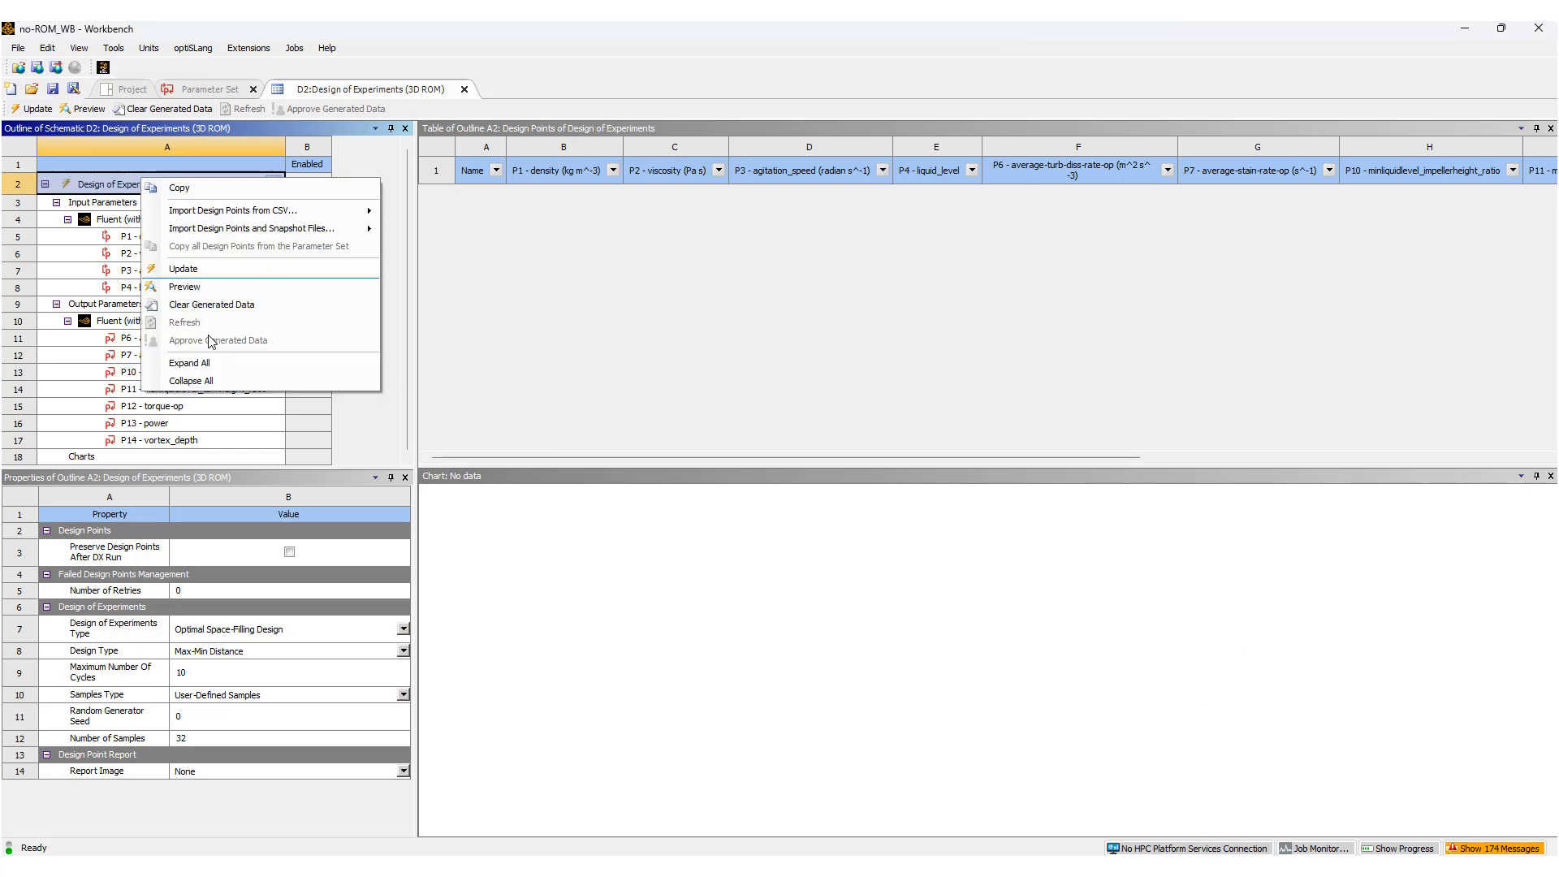
{"action": "left_click", "coordinate": [192, 288]}
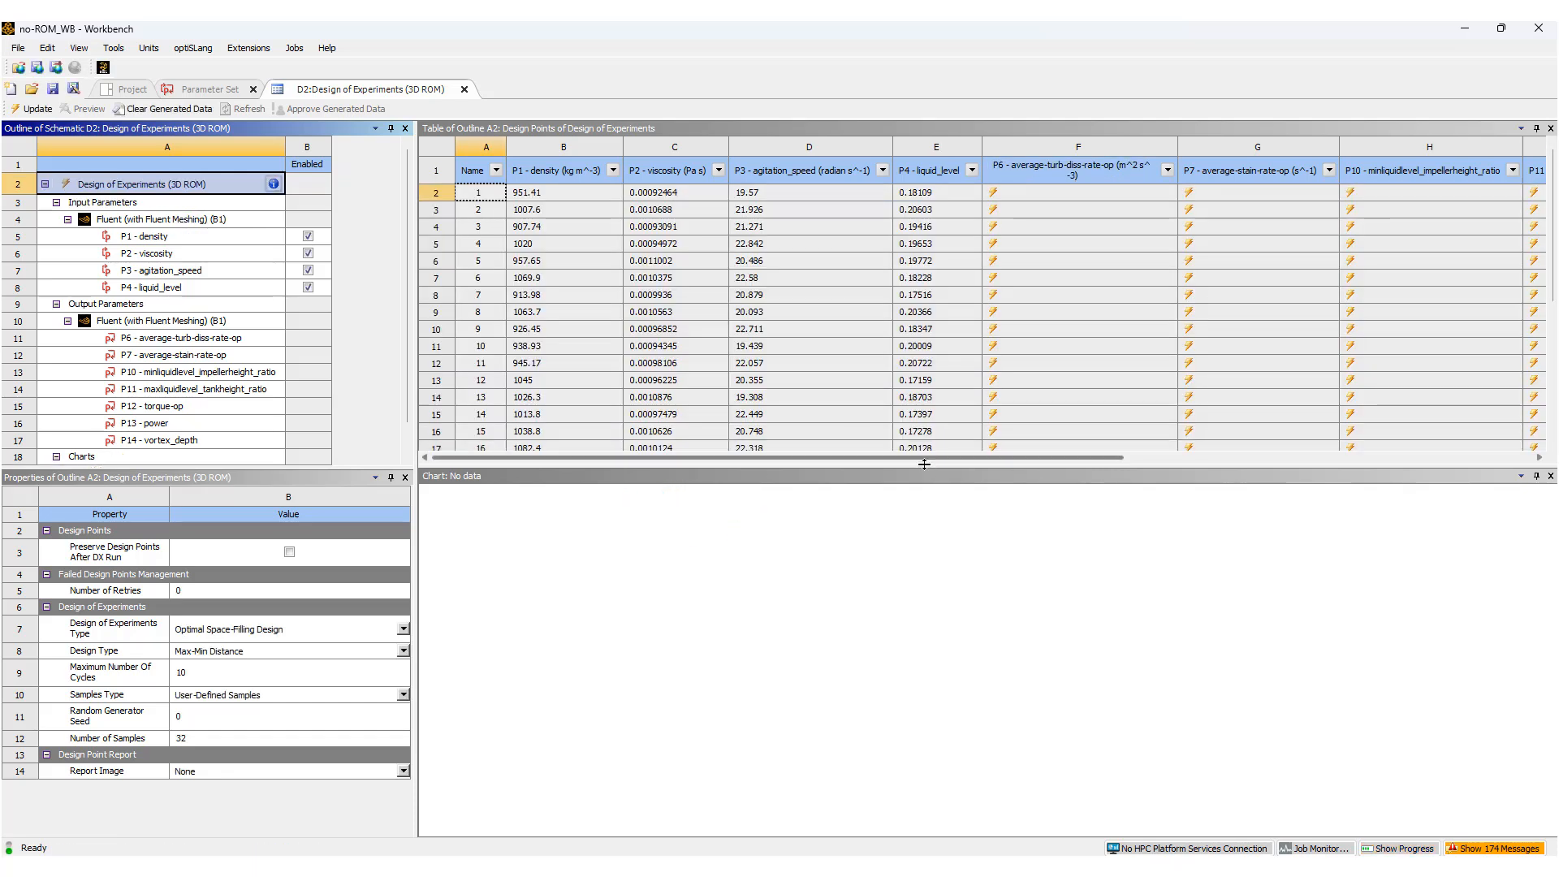
{"action": "left_click_drag", "start_coordinate": [923, 469], "coordinate": [901, 810]}
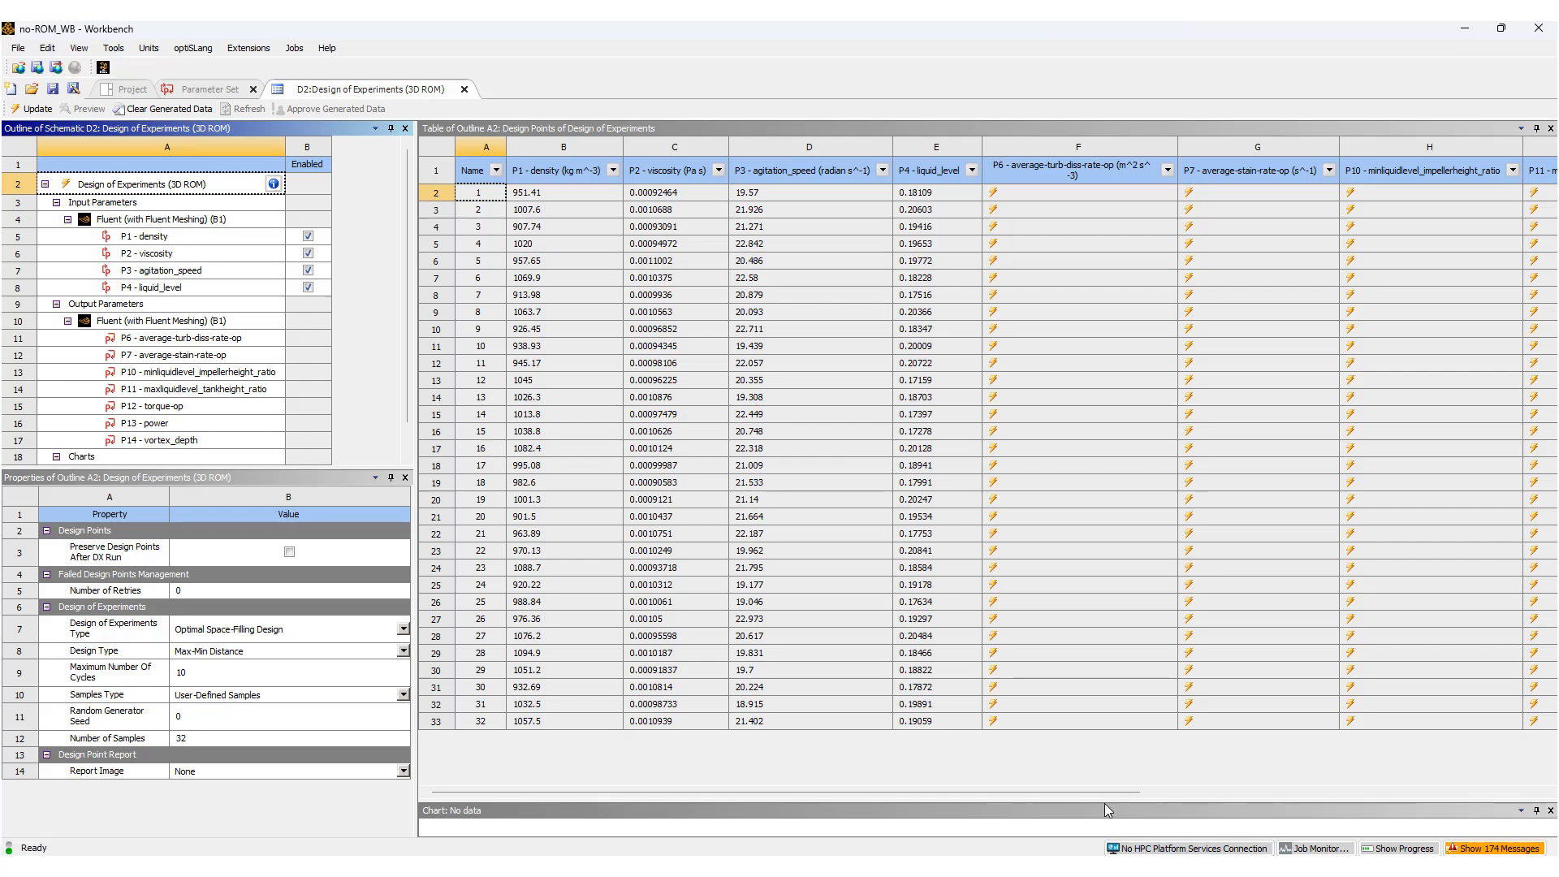
{"action": "left_click_drag", "start_coordinate": [1114, 792], "coordinate": [1339, 794]}
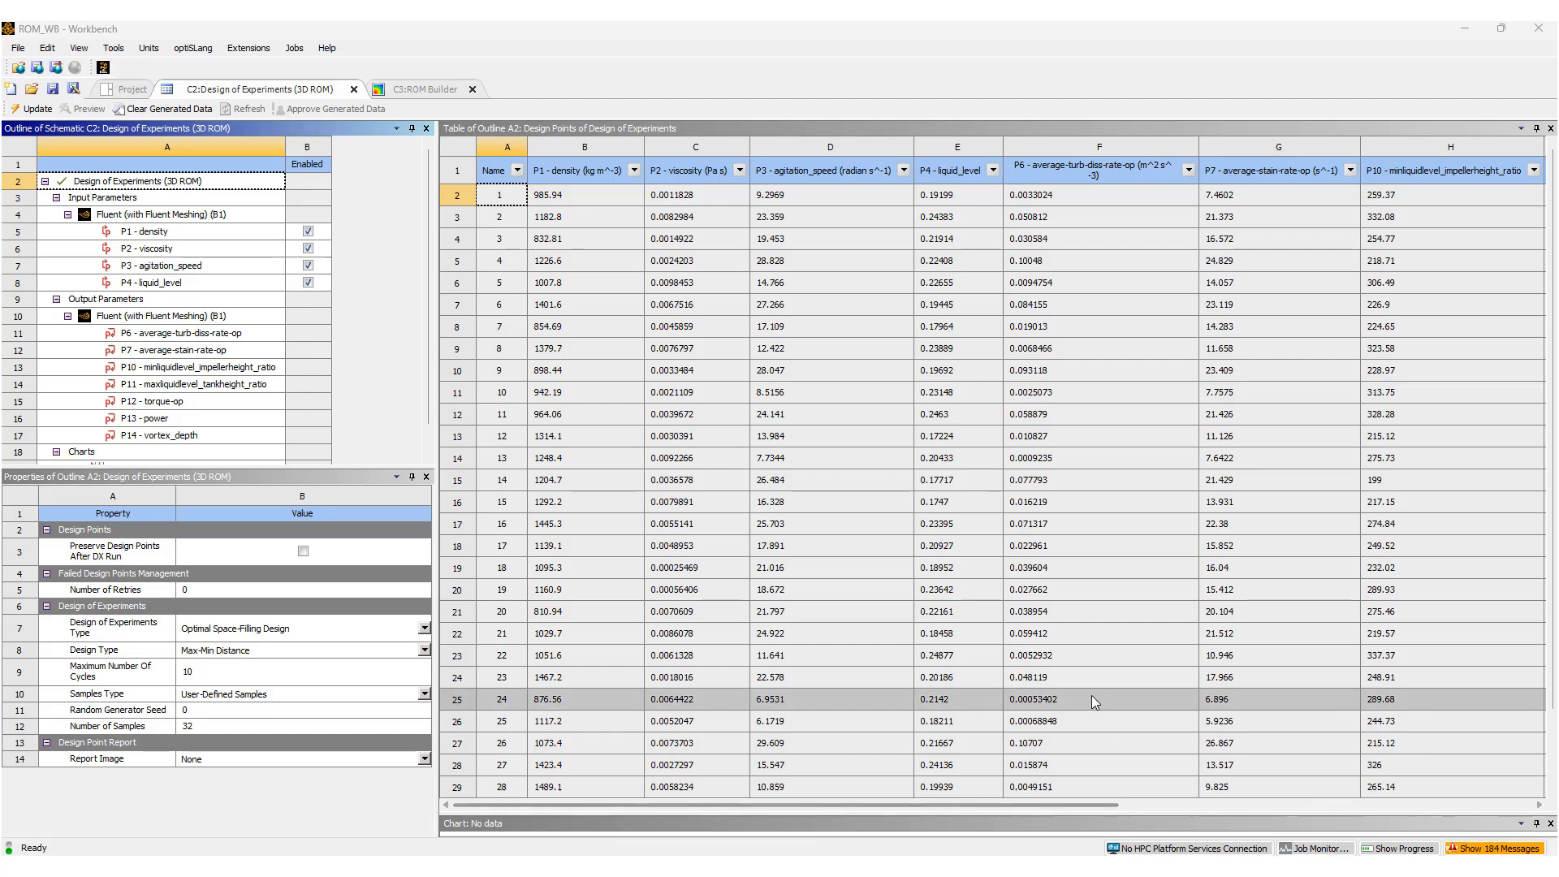
Look through the solved design points and their output parameter values in the ROM_WB project's Design of Experiments table.
{"action": "scroll", "coordinate": [1092, 695], "scroll_direction": "down", "scroll_amount": 2}
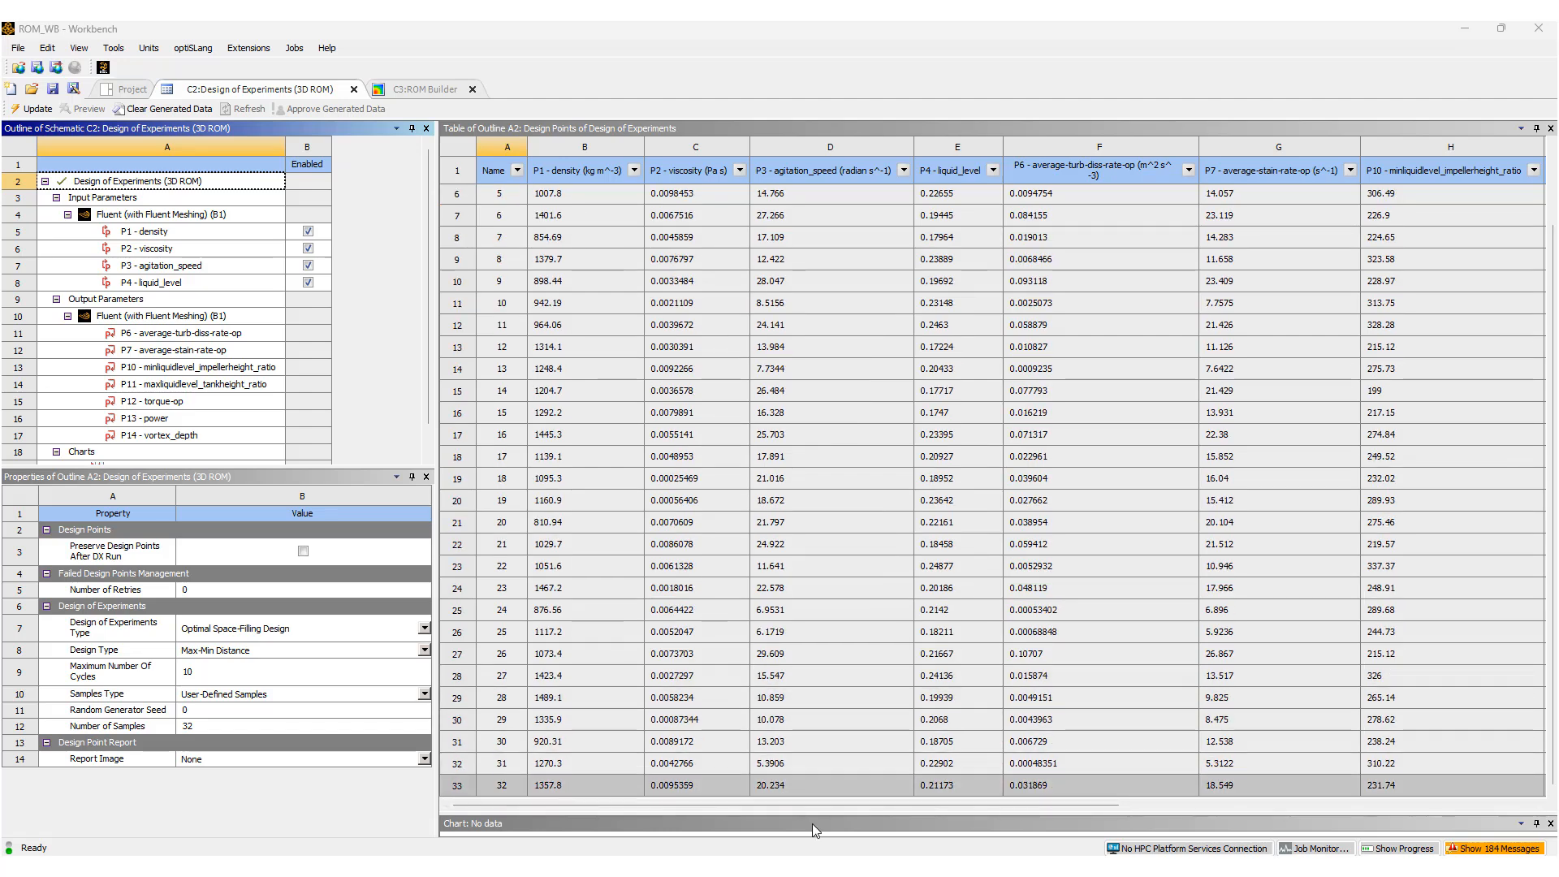
{"action": "scroll", "coordinate": [1055, 617], "scroll_direction": "up", "scroll_amount": 2}
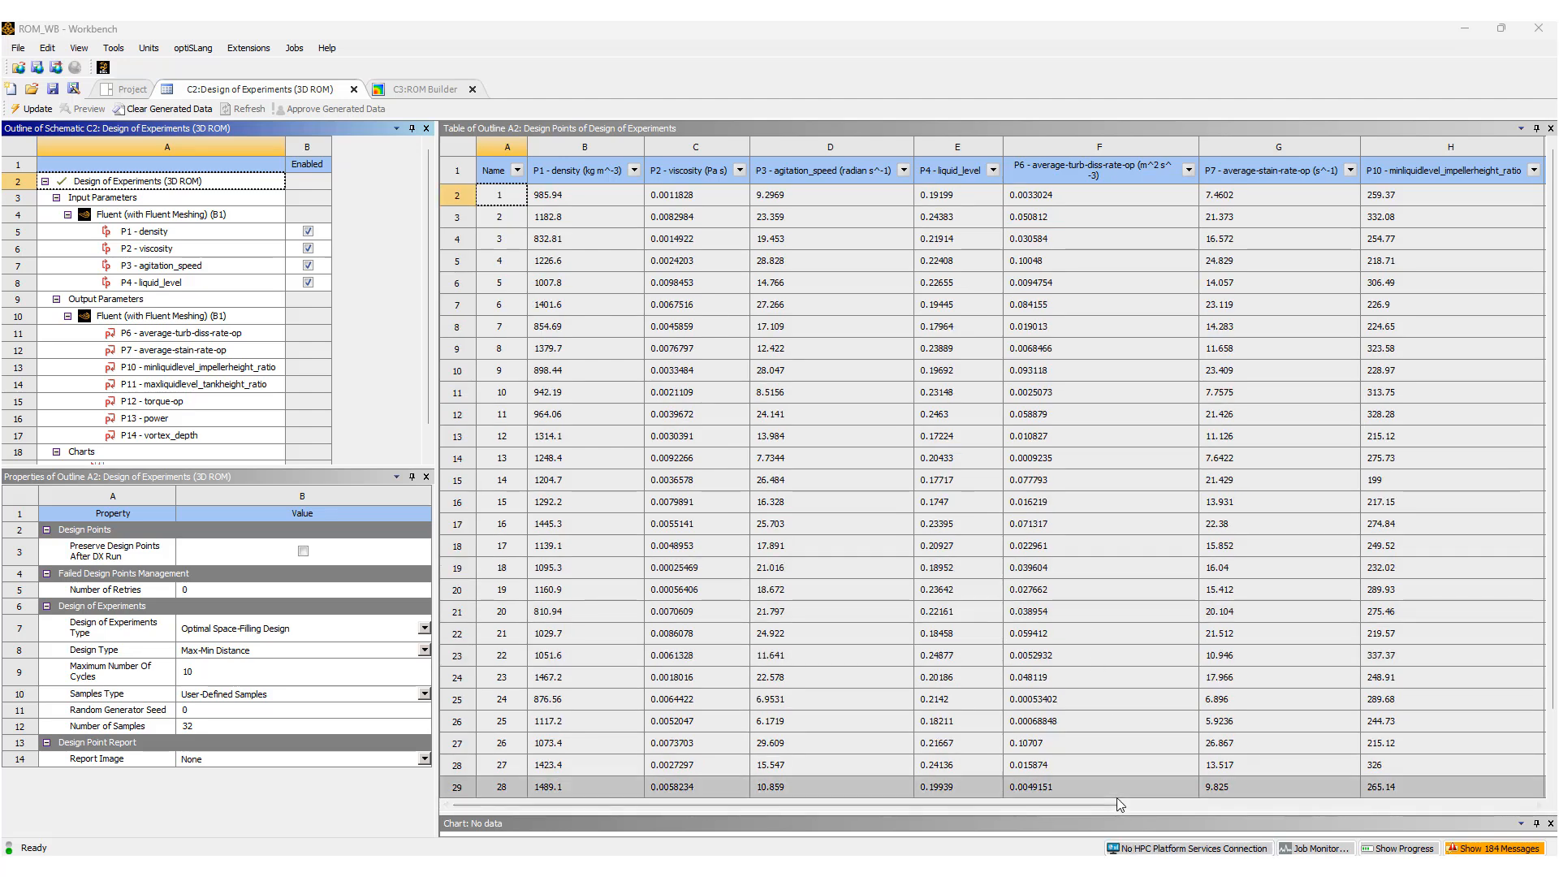
{"action": "left_click_drag", "start_coordinate": [1107, 807], "coordinate": [1440, 820]}
{"action": "left_click_drag", "start_coordinate": [1341, 827], "coordinate": [1102, 852]}
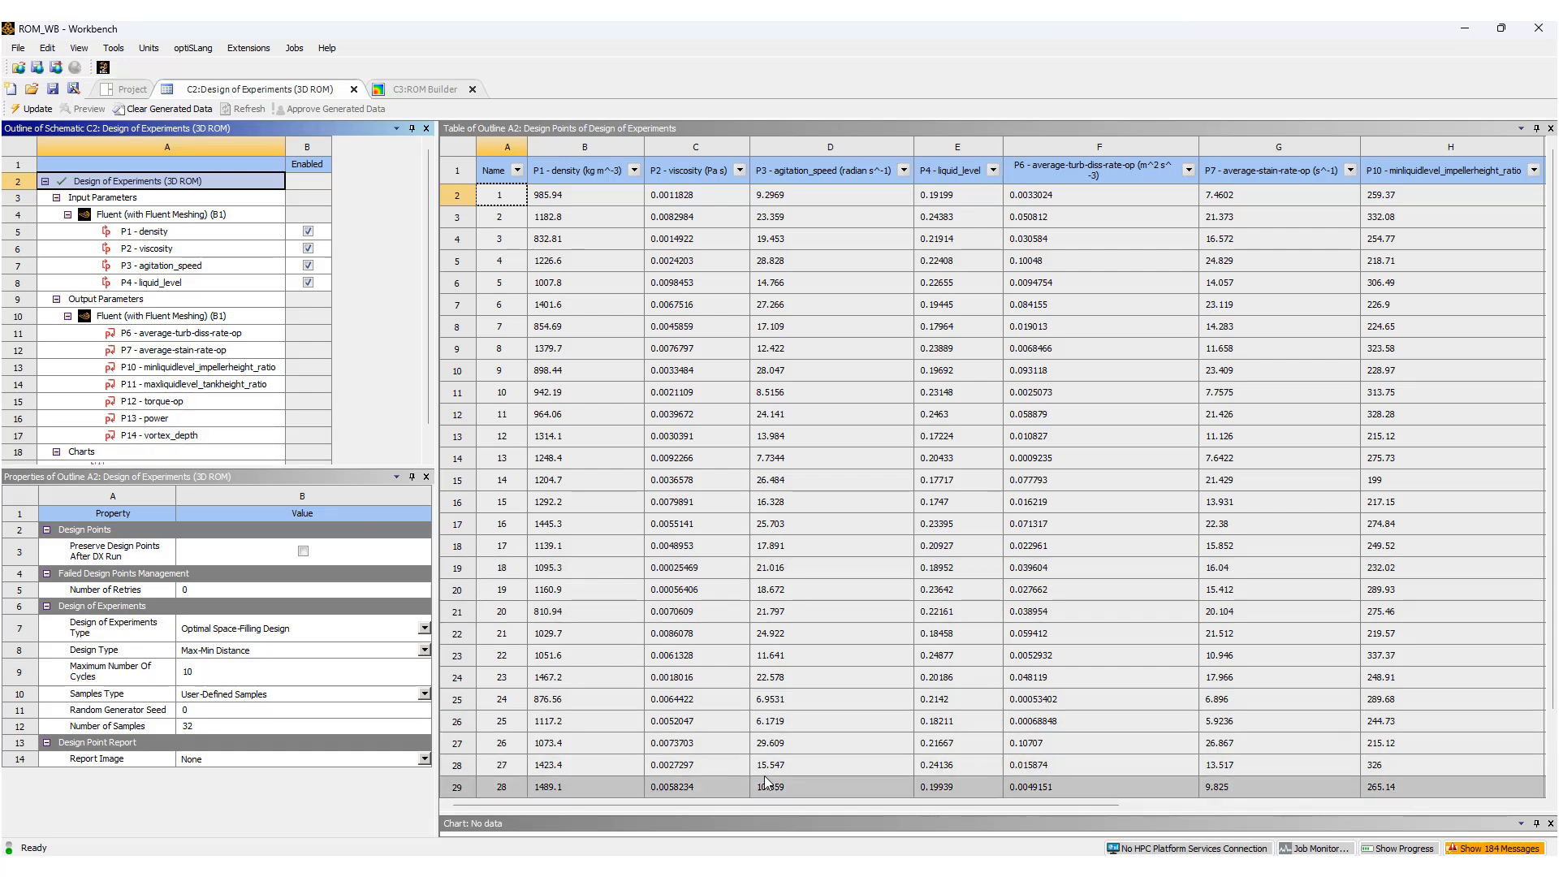
Open the 3D ROM system's ROM Builder and check the file types and existing files in the ROM export dialog, cancelling without saving.
{"action": "left_click", "coordinate": [130, 91]}
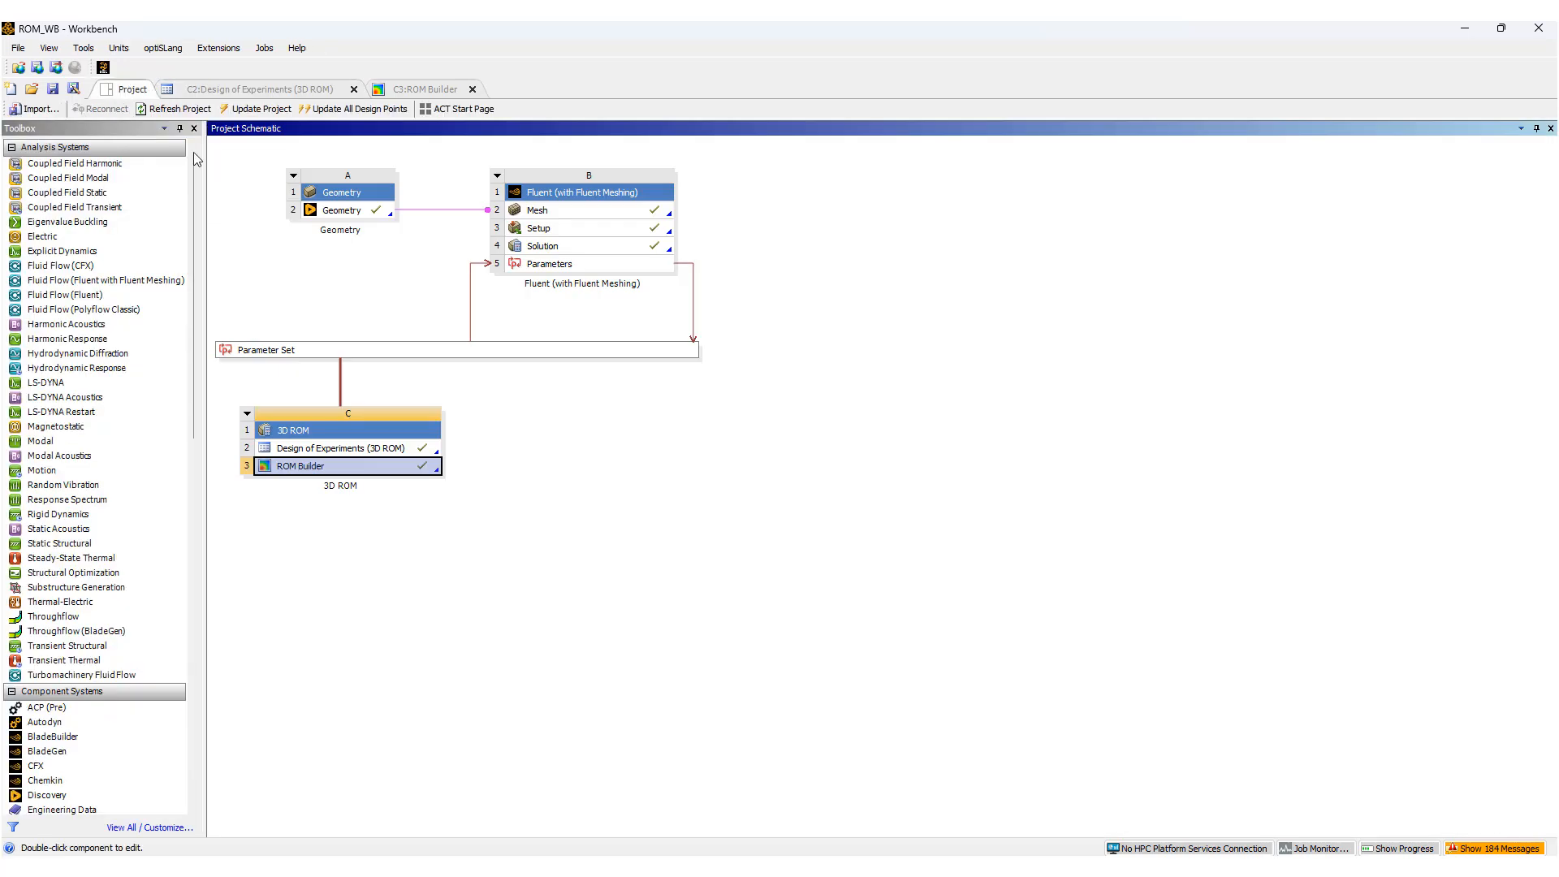
{"action": "double_click", "coordinate": [311, 468]}
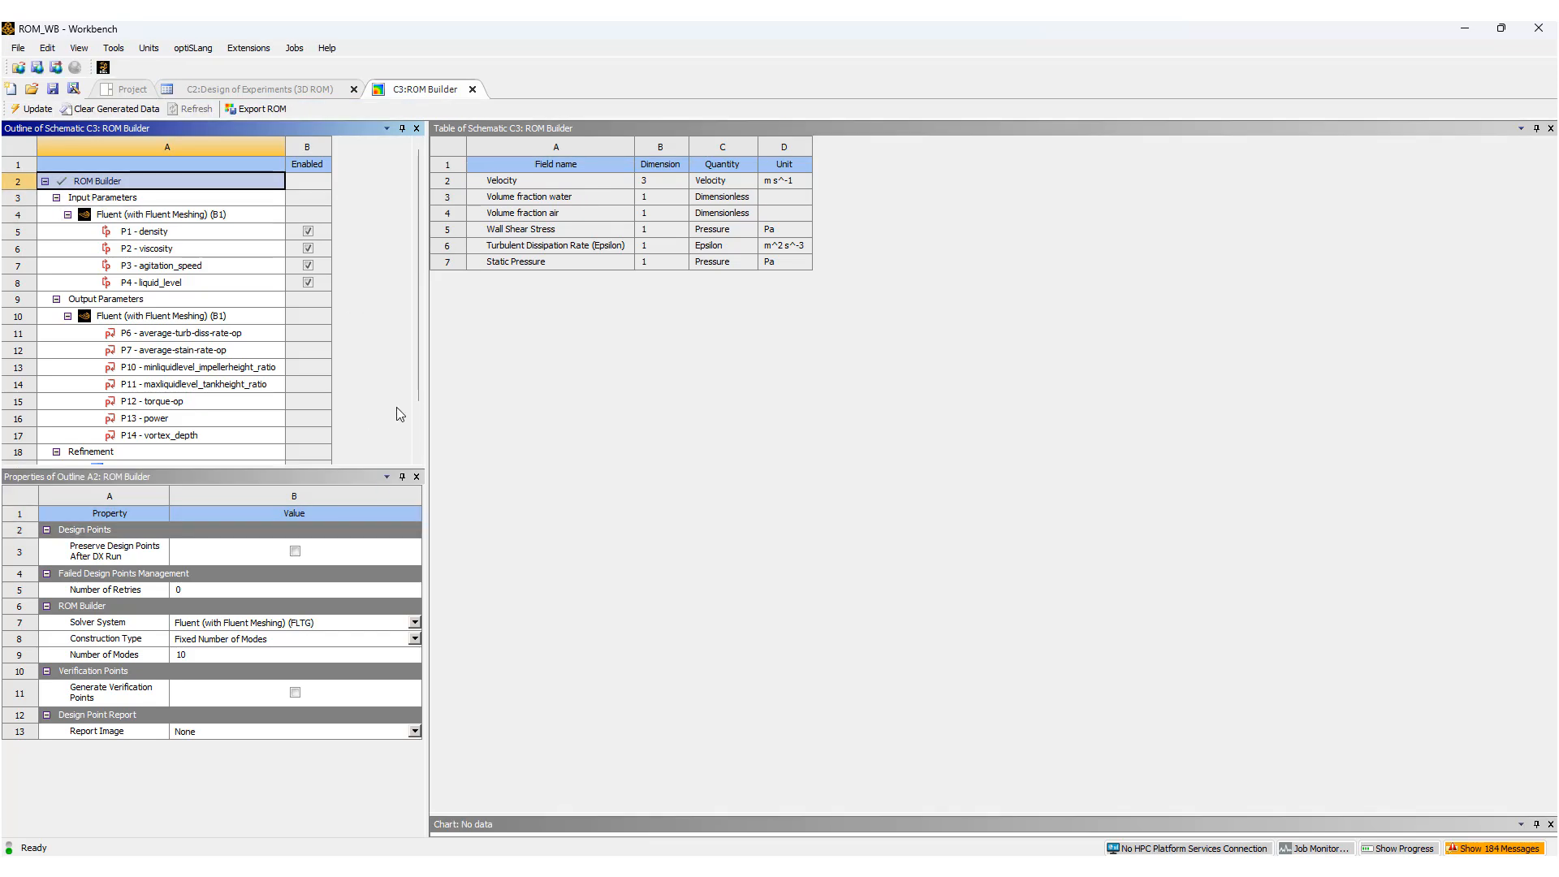
{"action": "left_click", "coordinate": [266, 108]}
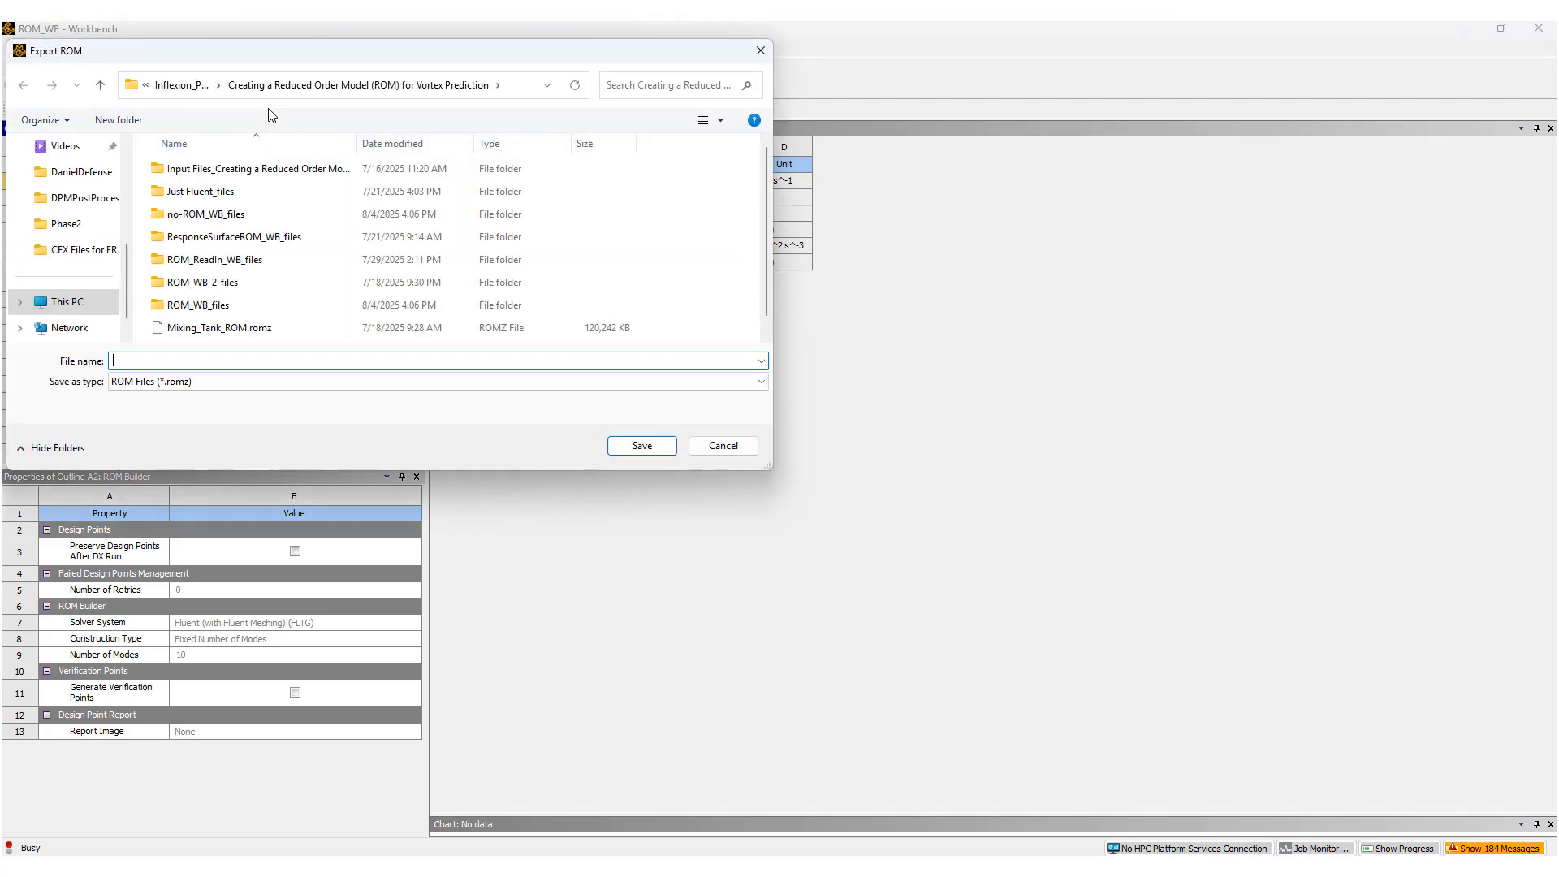
{"action": "left_click_drag", "start_coordinate": [514, 61], "coordinate": [923, 388]}
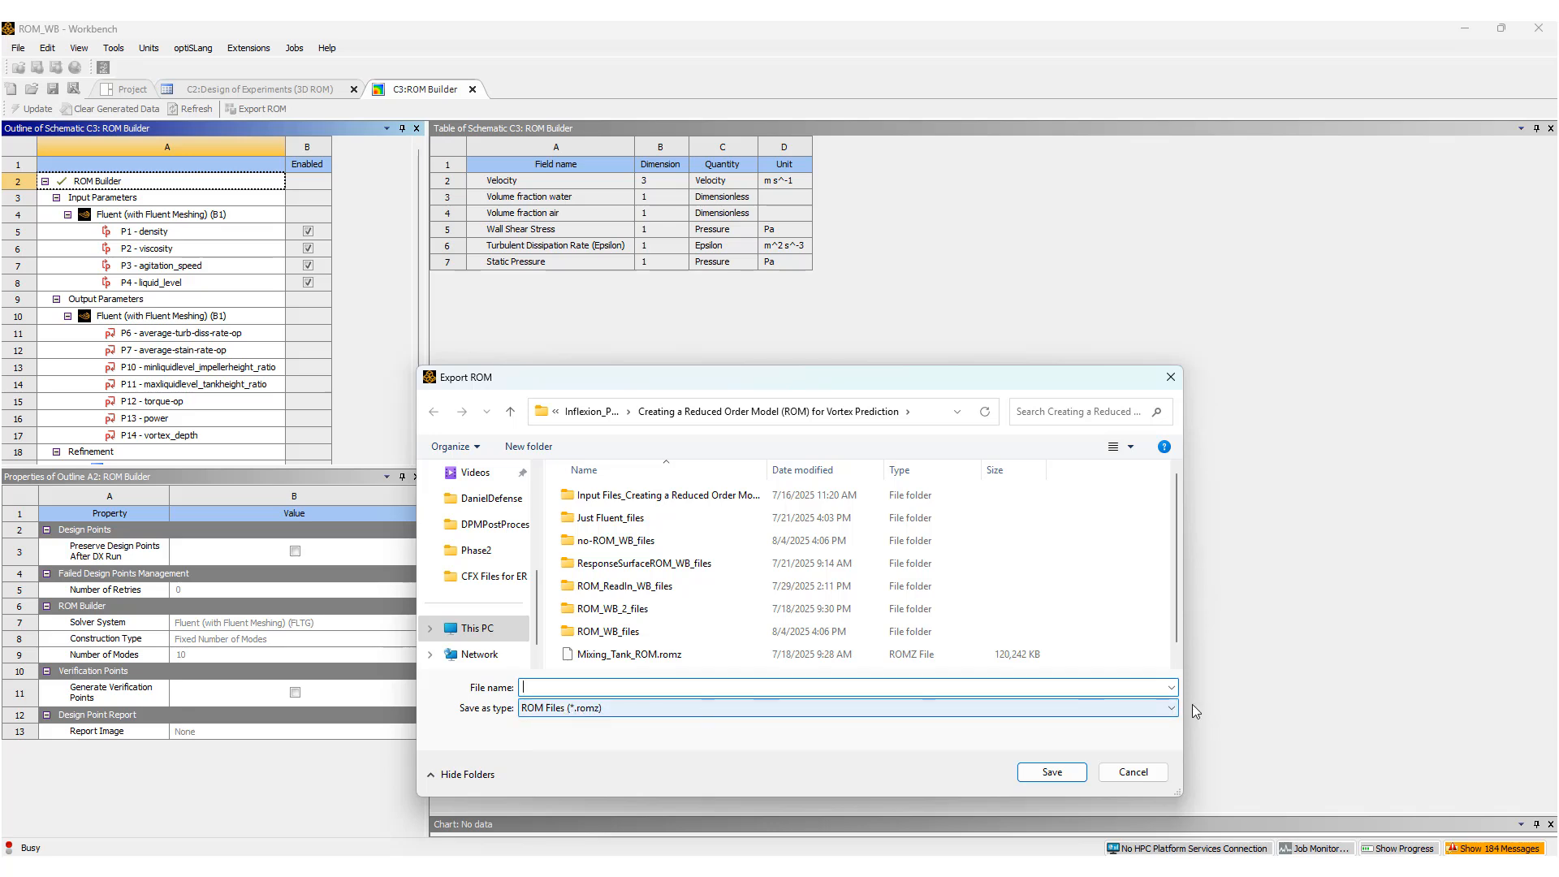
{"action": "left_click", "coordinate": [621, 708]}
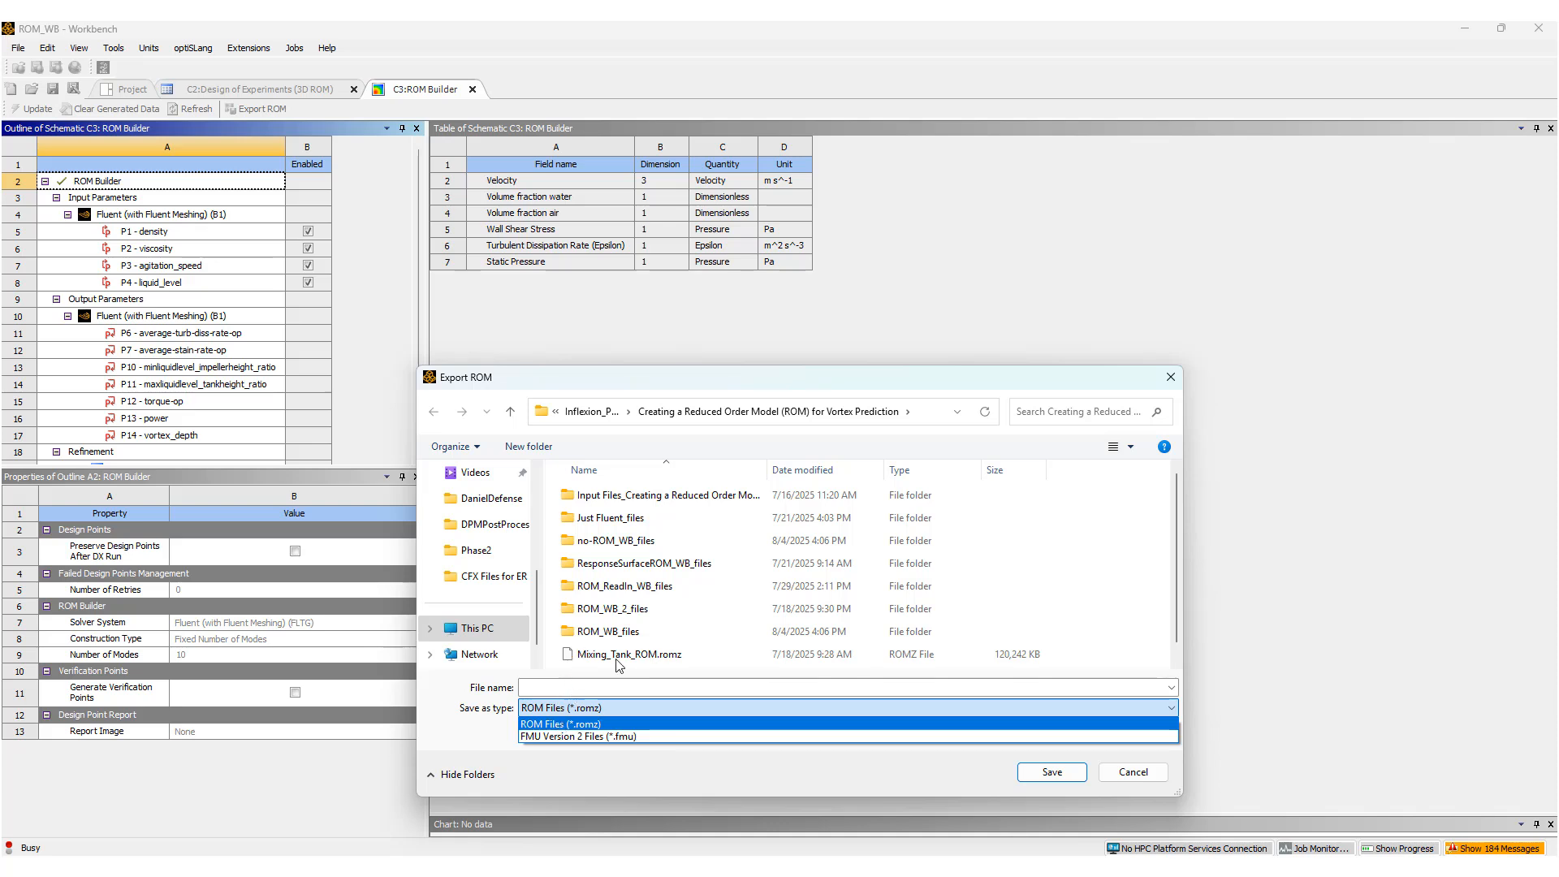
{"action": "scroll", "coordinate": [676, 652], "scroll_direction": "down", "scroll_amount": 1}
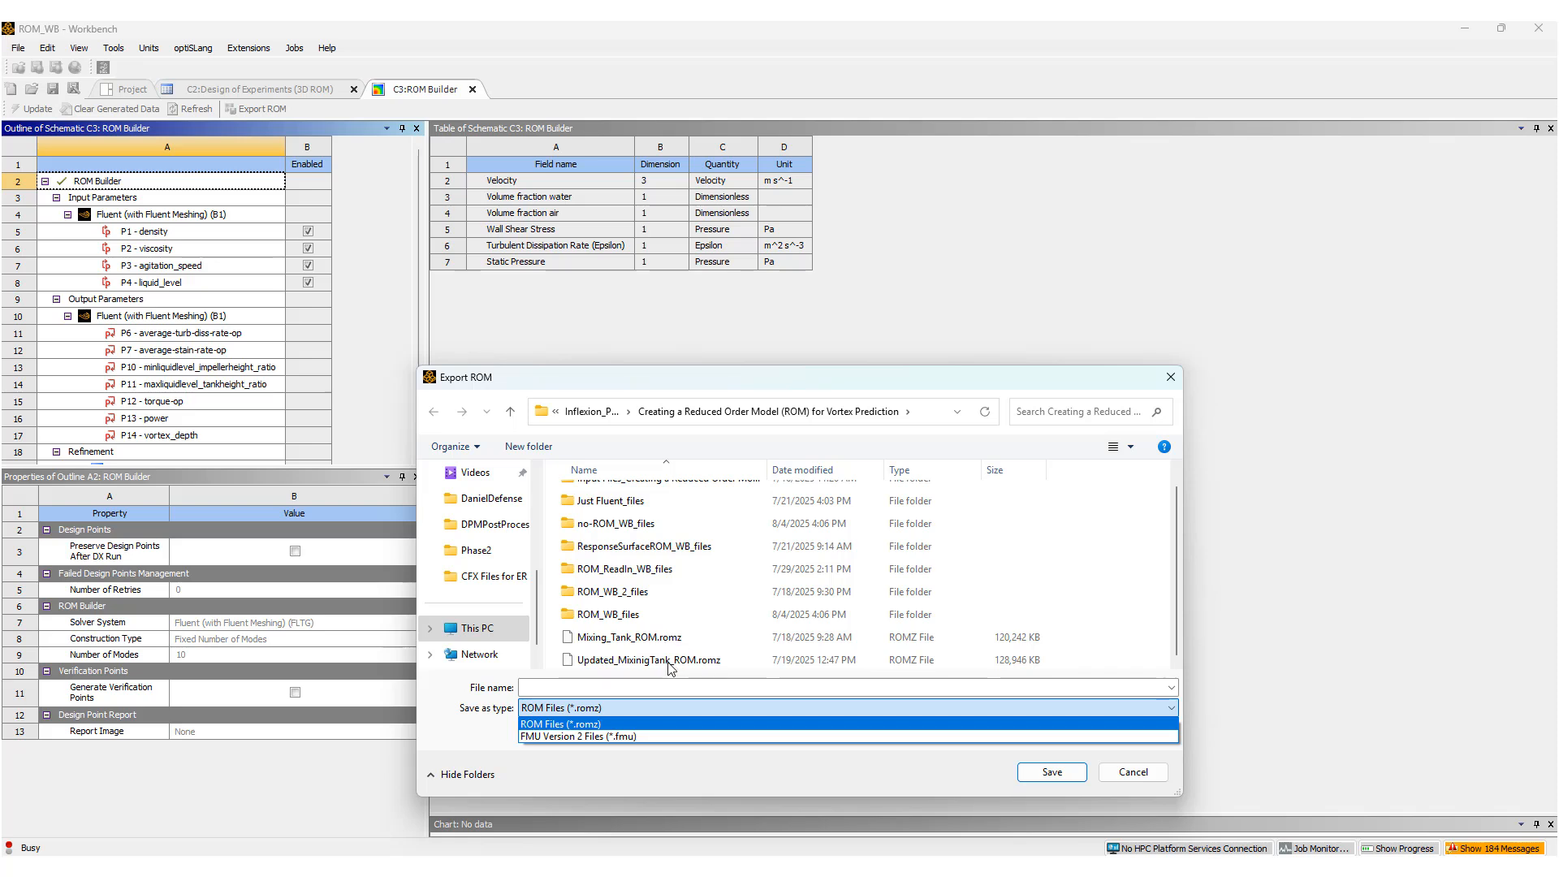
{"action": "left_click", "coordinate": [1134, 777]}
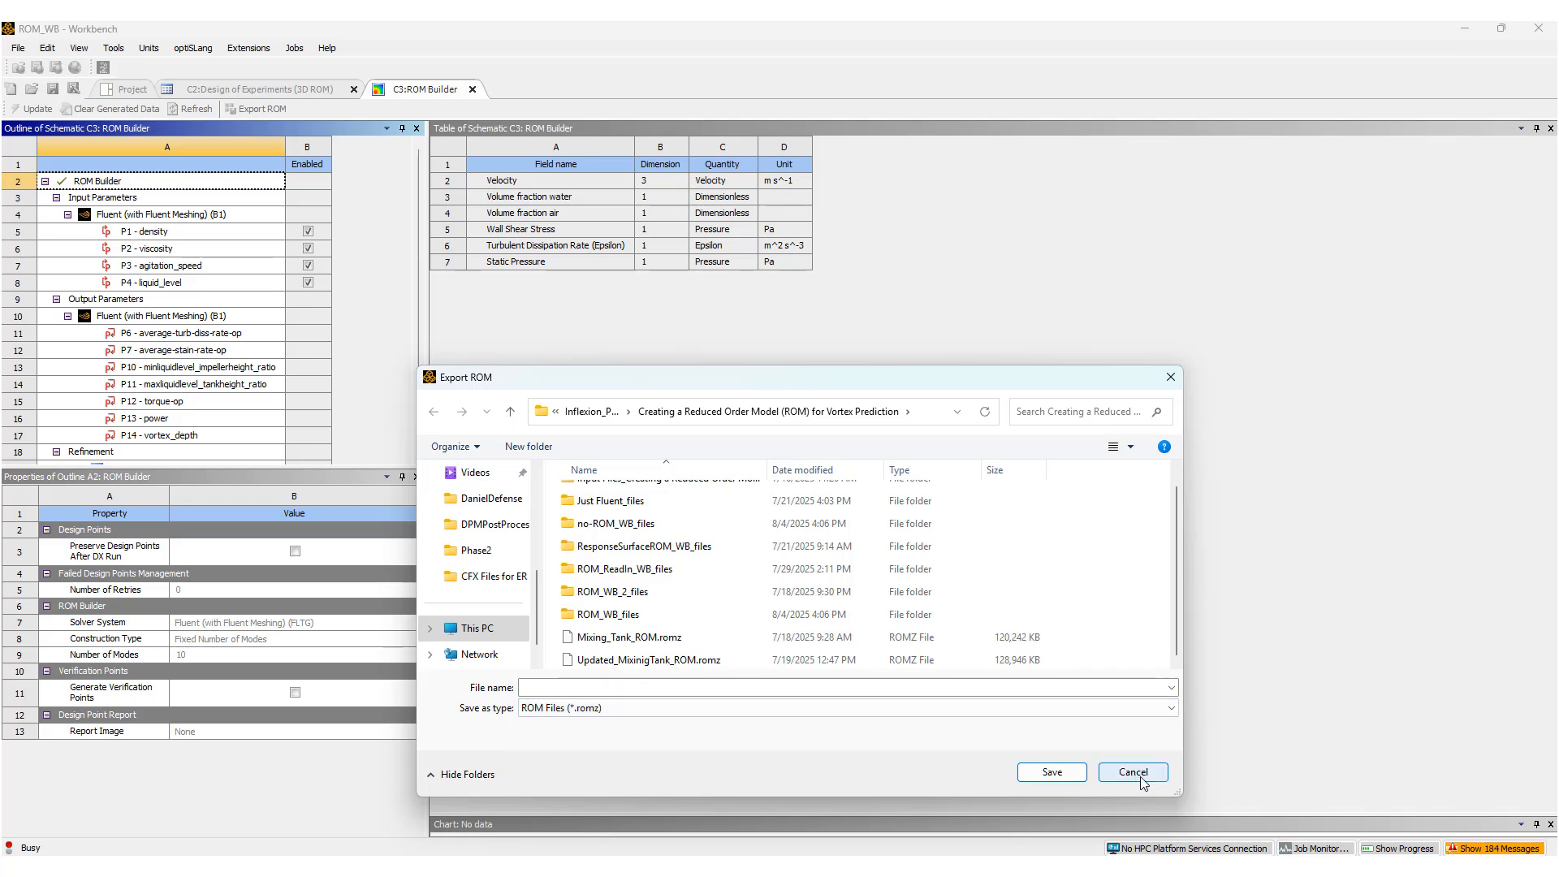
{"action": "left_click", "coordinate": [1139, 776]}
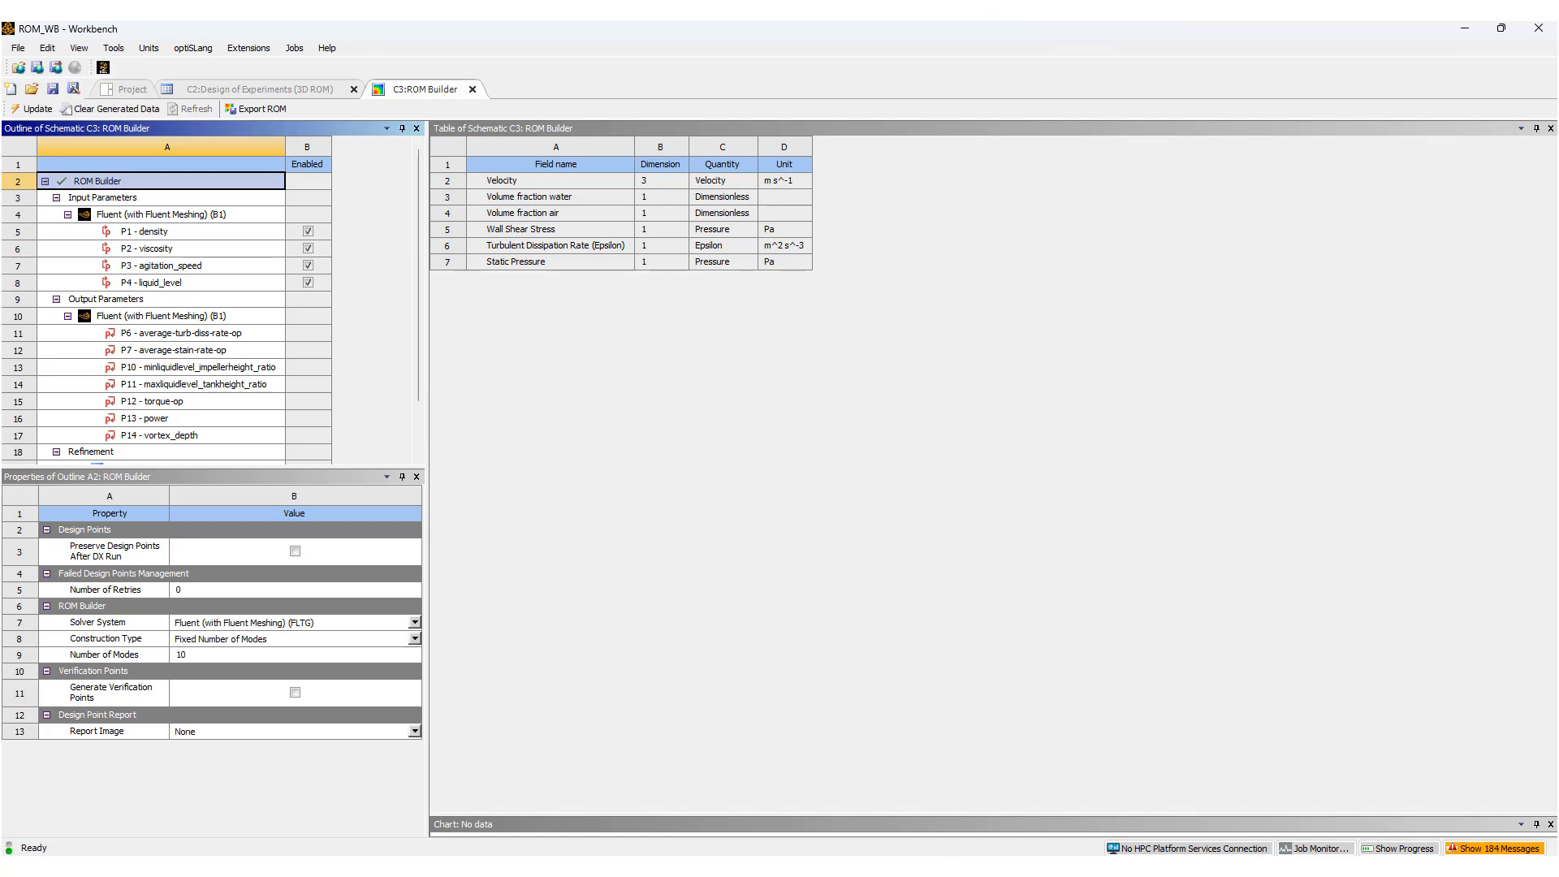
Launch a separate Workbench 2025 R1 session and add a Fluent component system to its empty project schematic.
{"action": "key", "text": "super"}
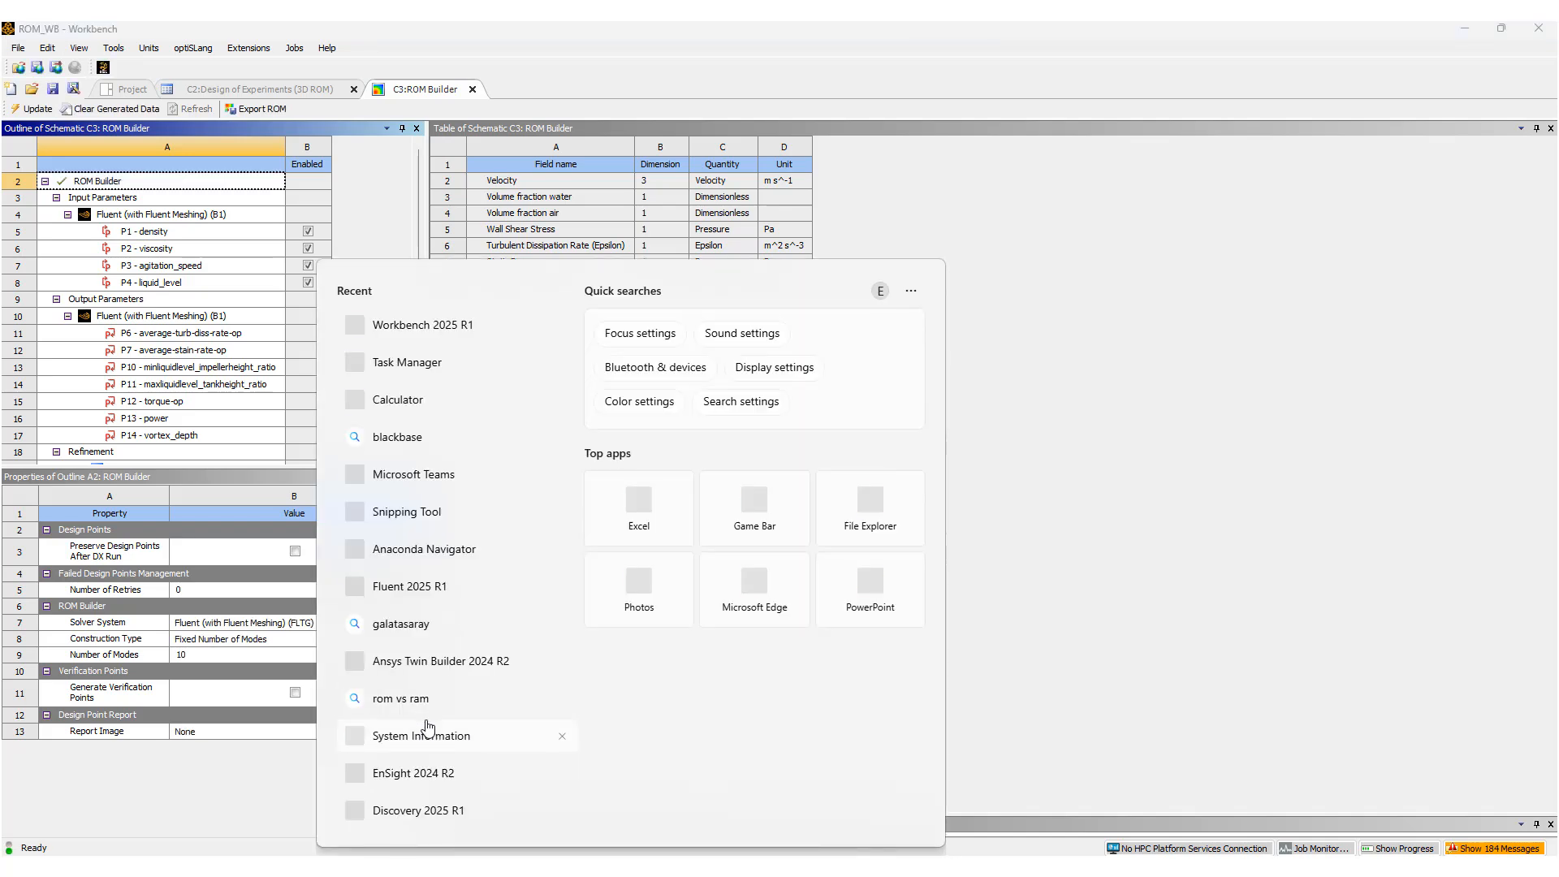
{"action": "type", "text": "w"}
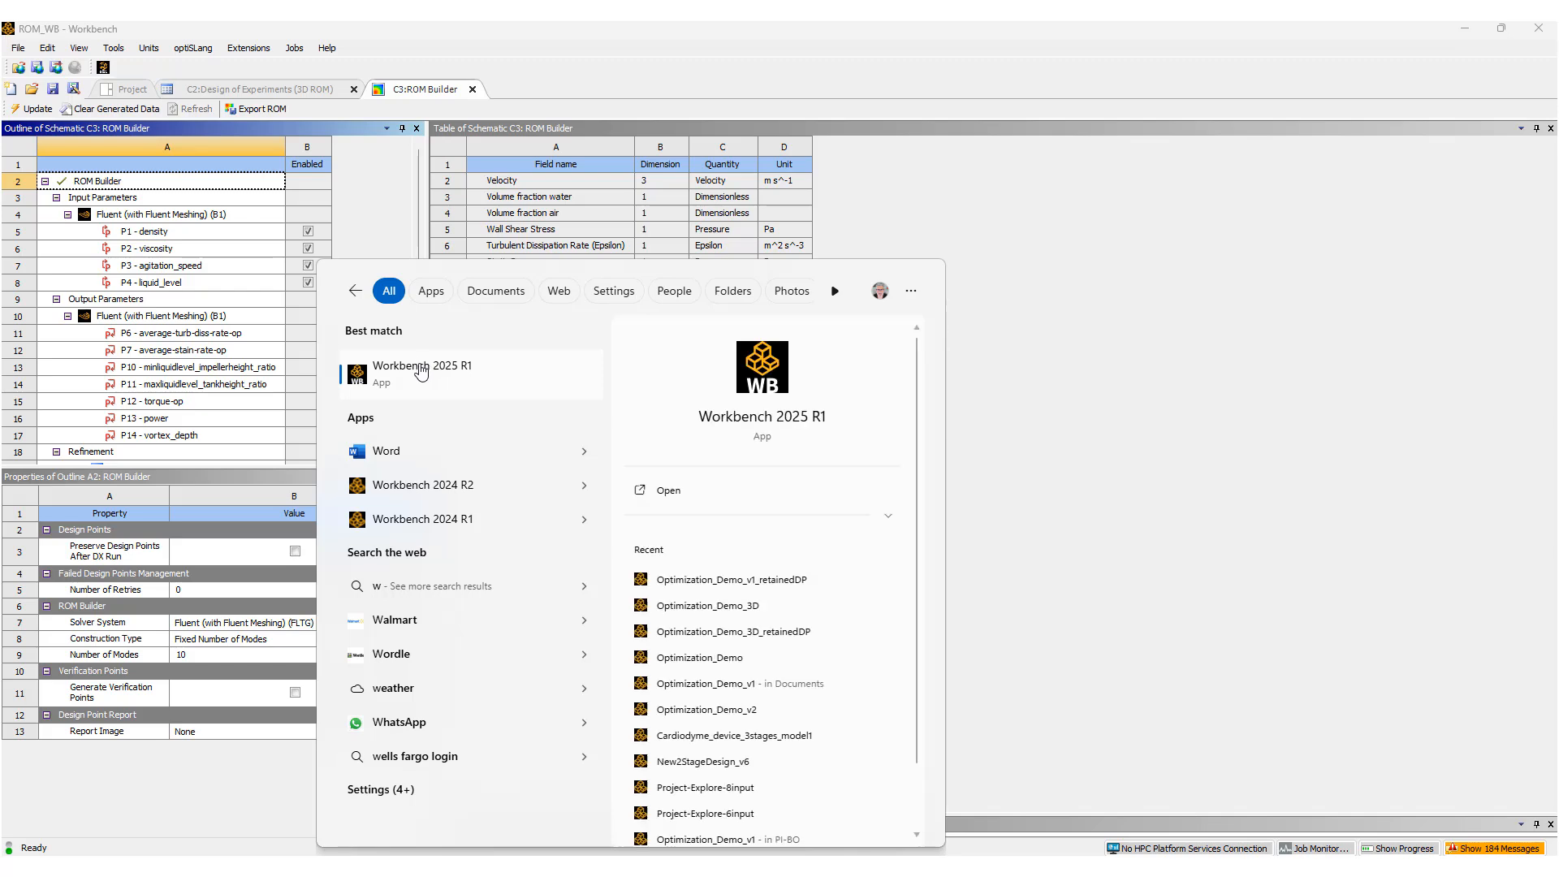
{"action": "left_click", "coordinate": [421, 372]}
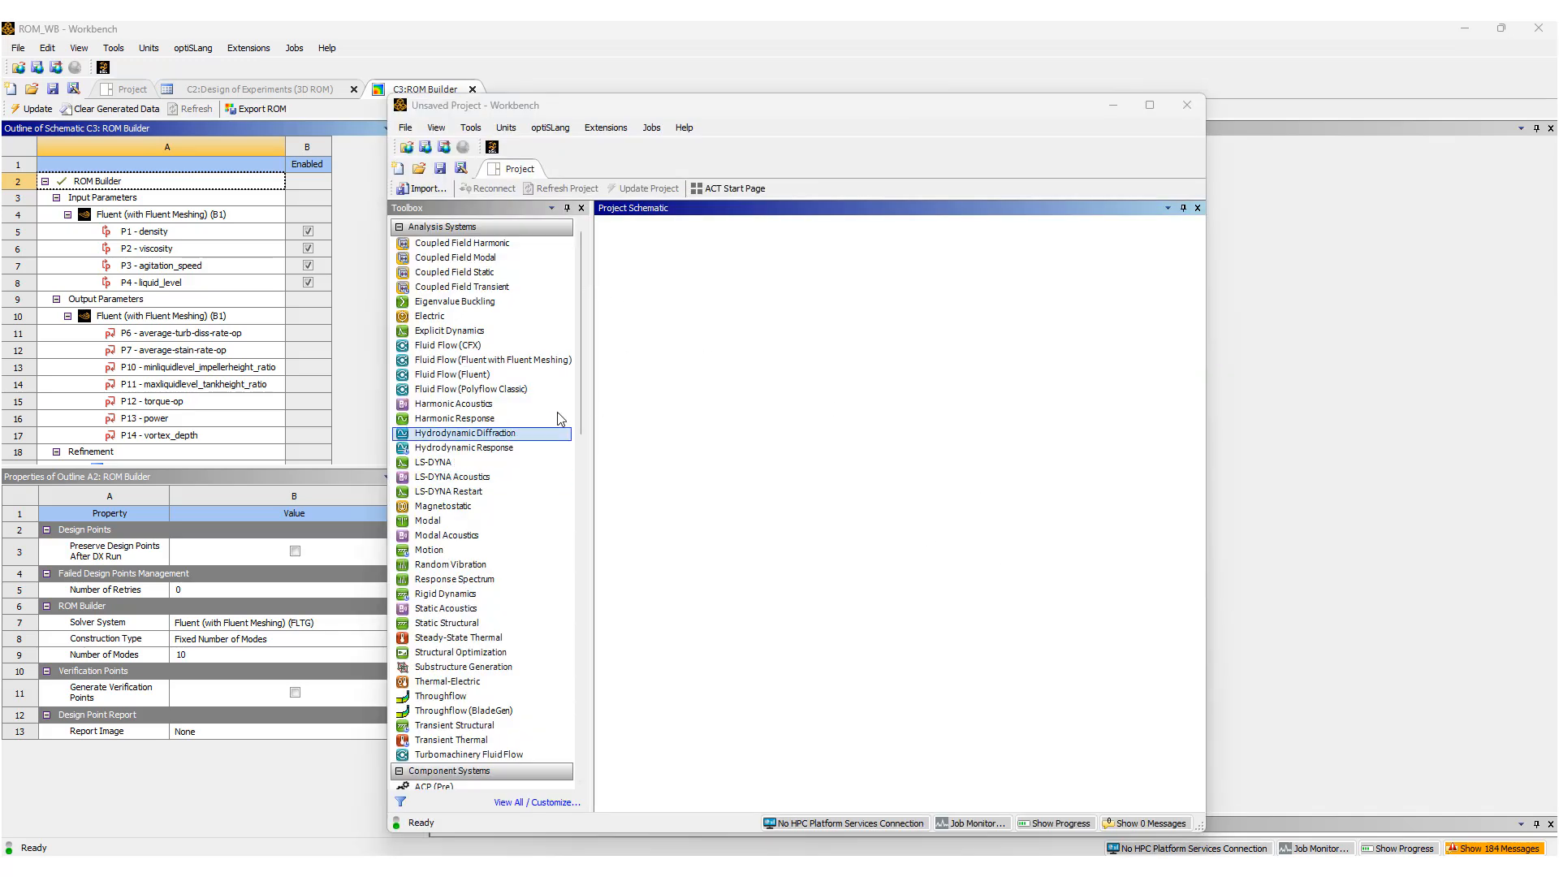
{"action": "left_click_drag", "start_coordinate": [581, 415], "coordinate": [588, 496]}
{"action": "scroll", "coordinate": [587, 495], "scroll_direction": "down", "scroll_amount": 3}
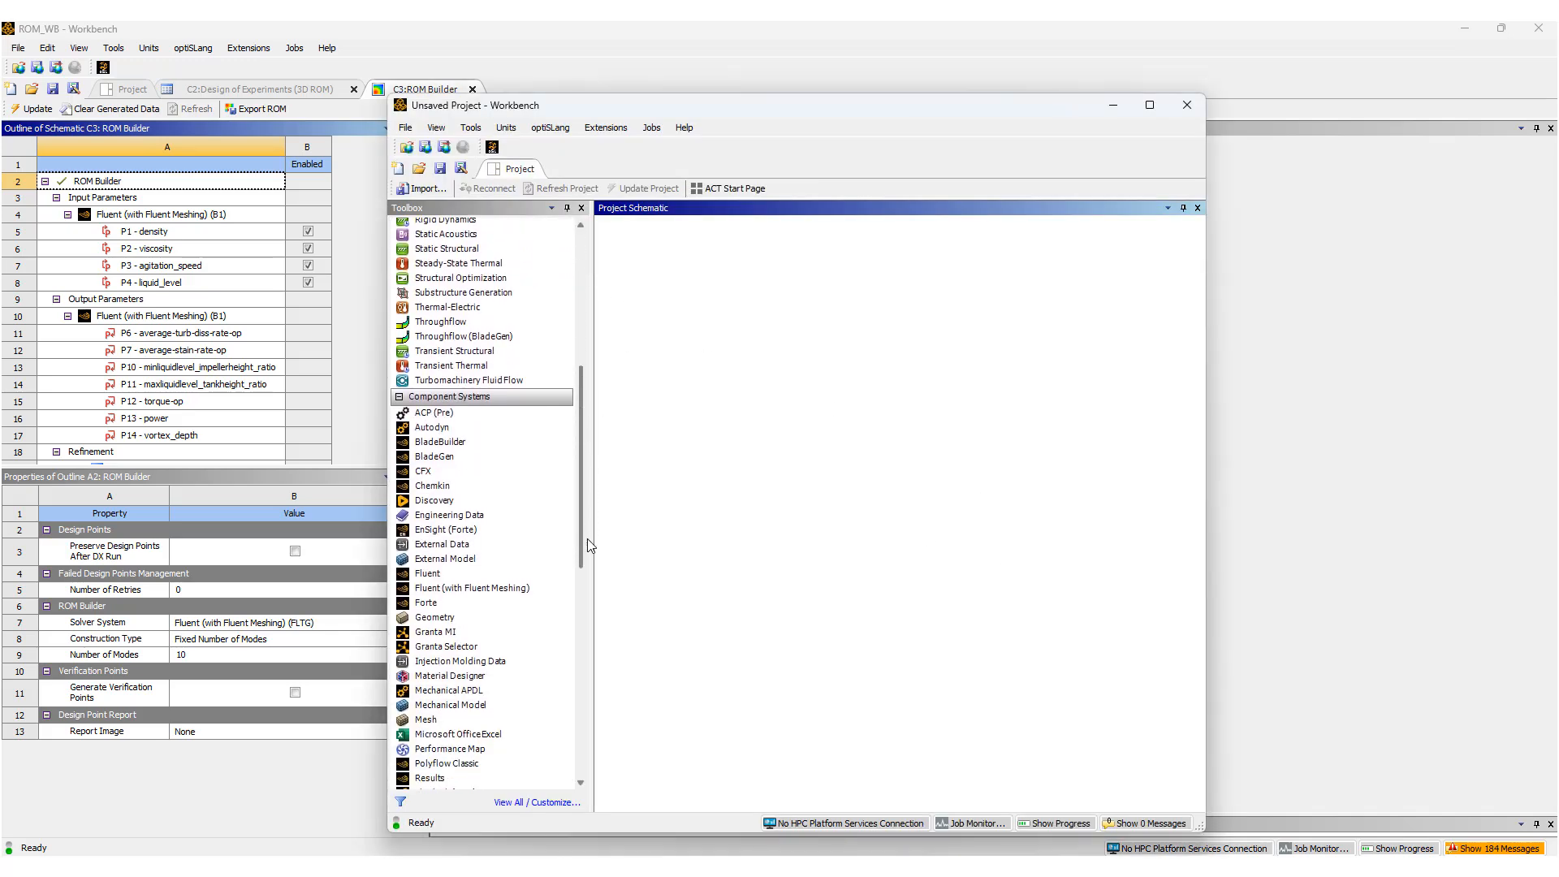
{"action": "left_click_drag", "start_coordinate": [426, 575], "coordinate": [676, 279]}
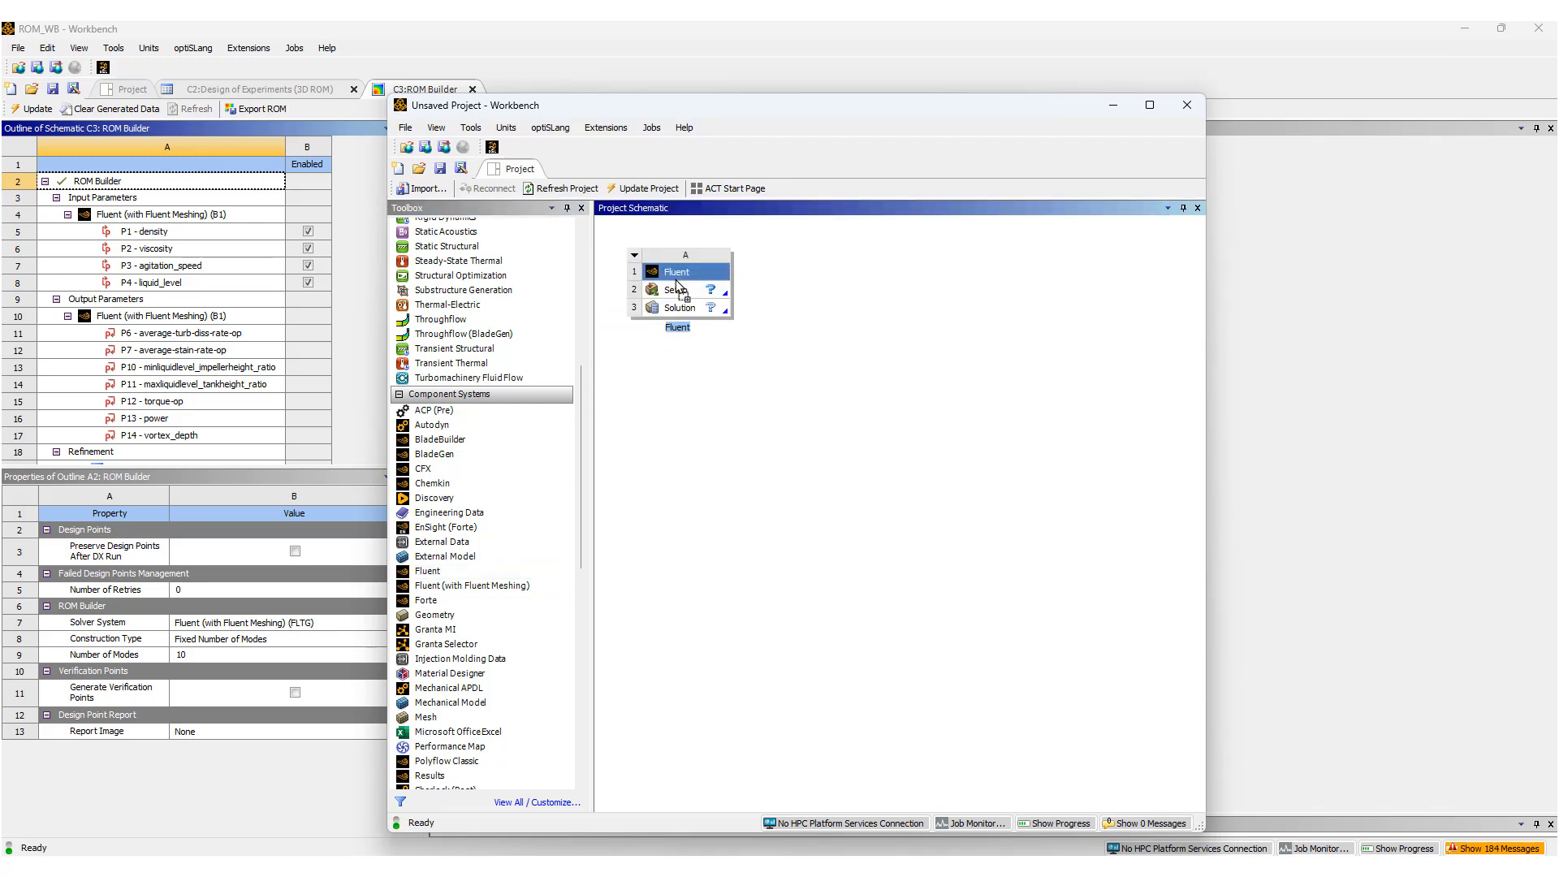
Import the recent ROM file Updated_MixingTank_ROM.romz into the Fluent system's Setup and update the project.
{"action": "left_click", "coordinate": [679, 293]}
{"action": "right_click", "coordinate": [679, 293]}
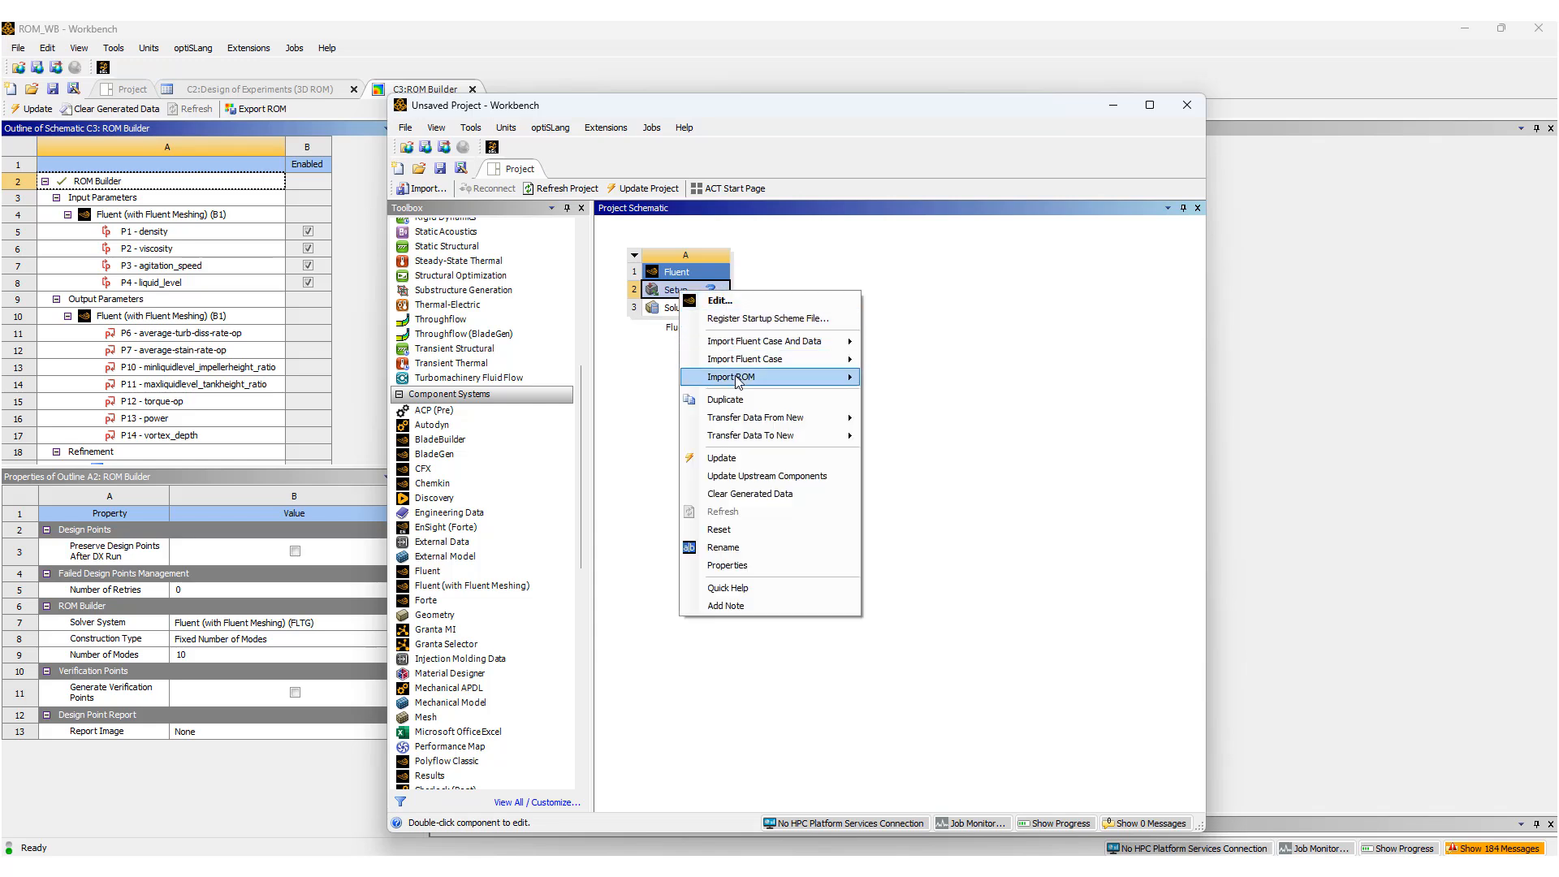
{"action": "mouse_move", "coordinate": [737, 381]}
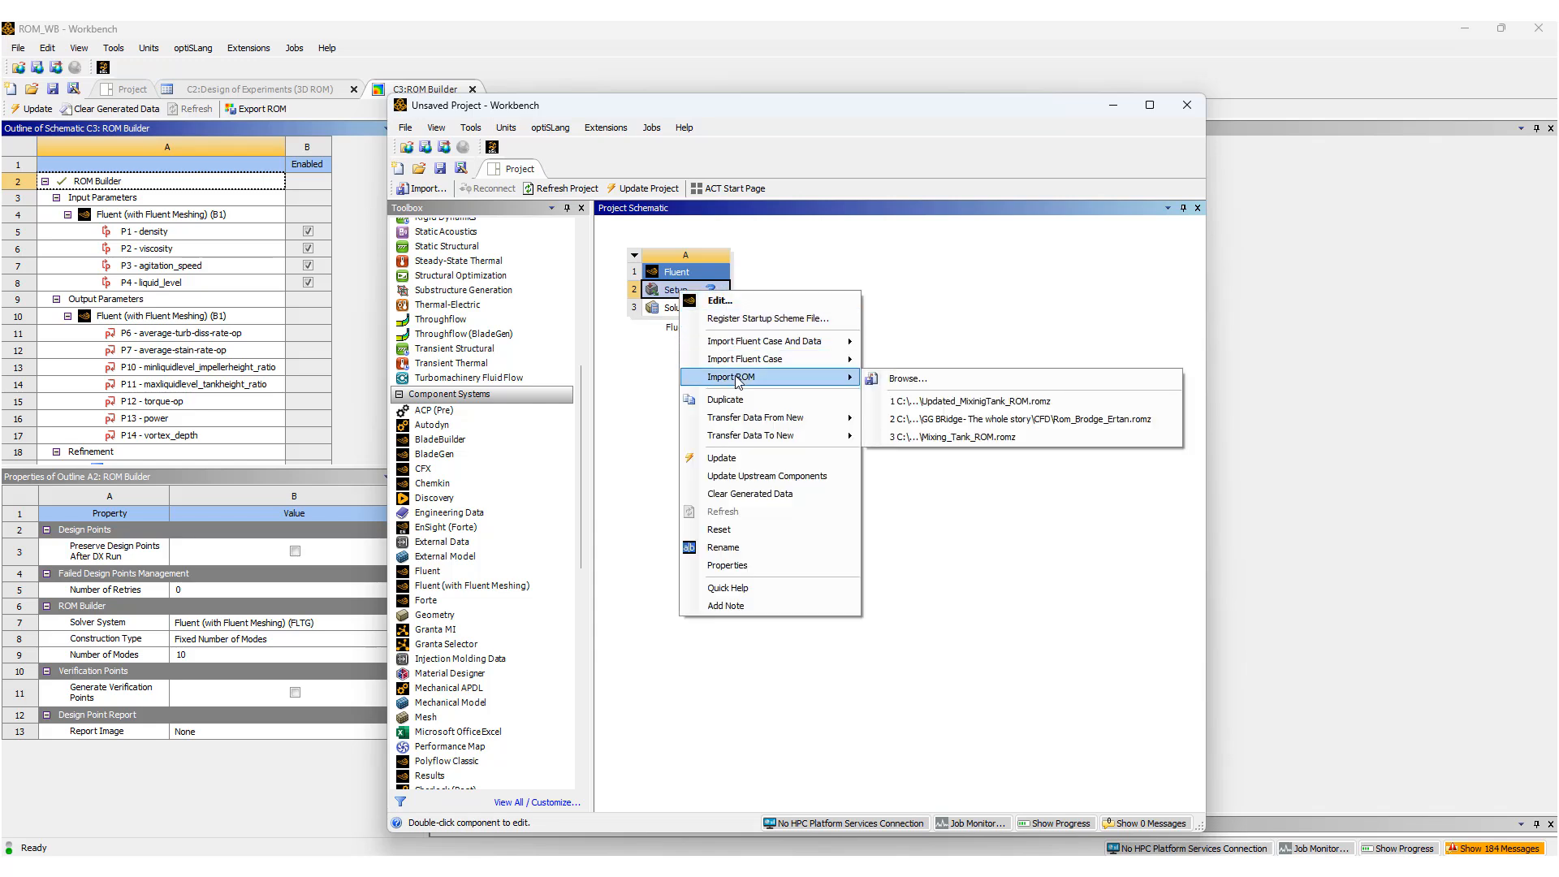
{"action": "left_click", "coordinate": [950, 406]}
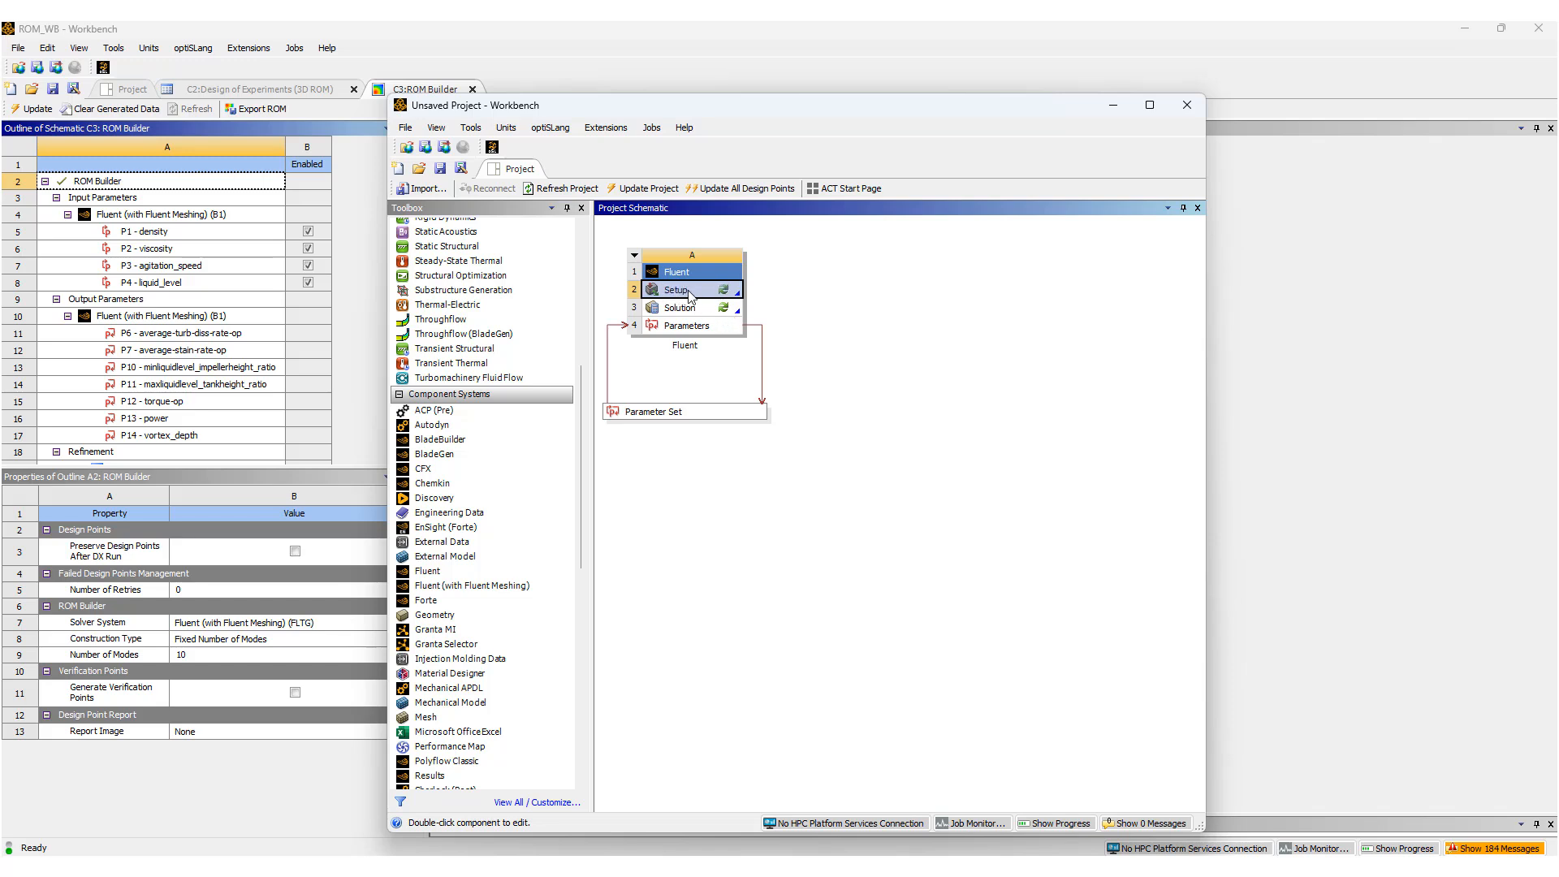
{"action": "left_click", "coordinate": [646, 189]}
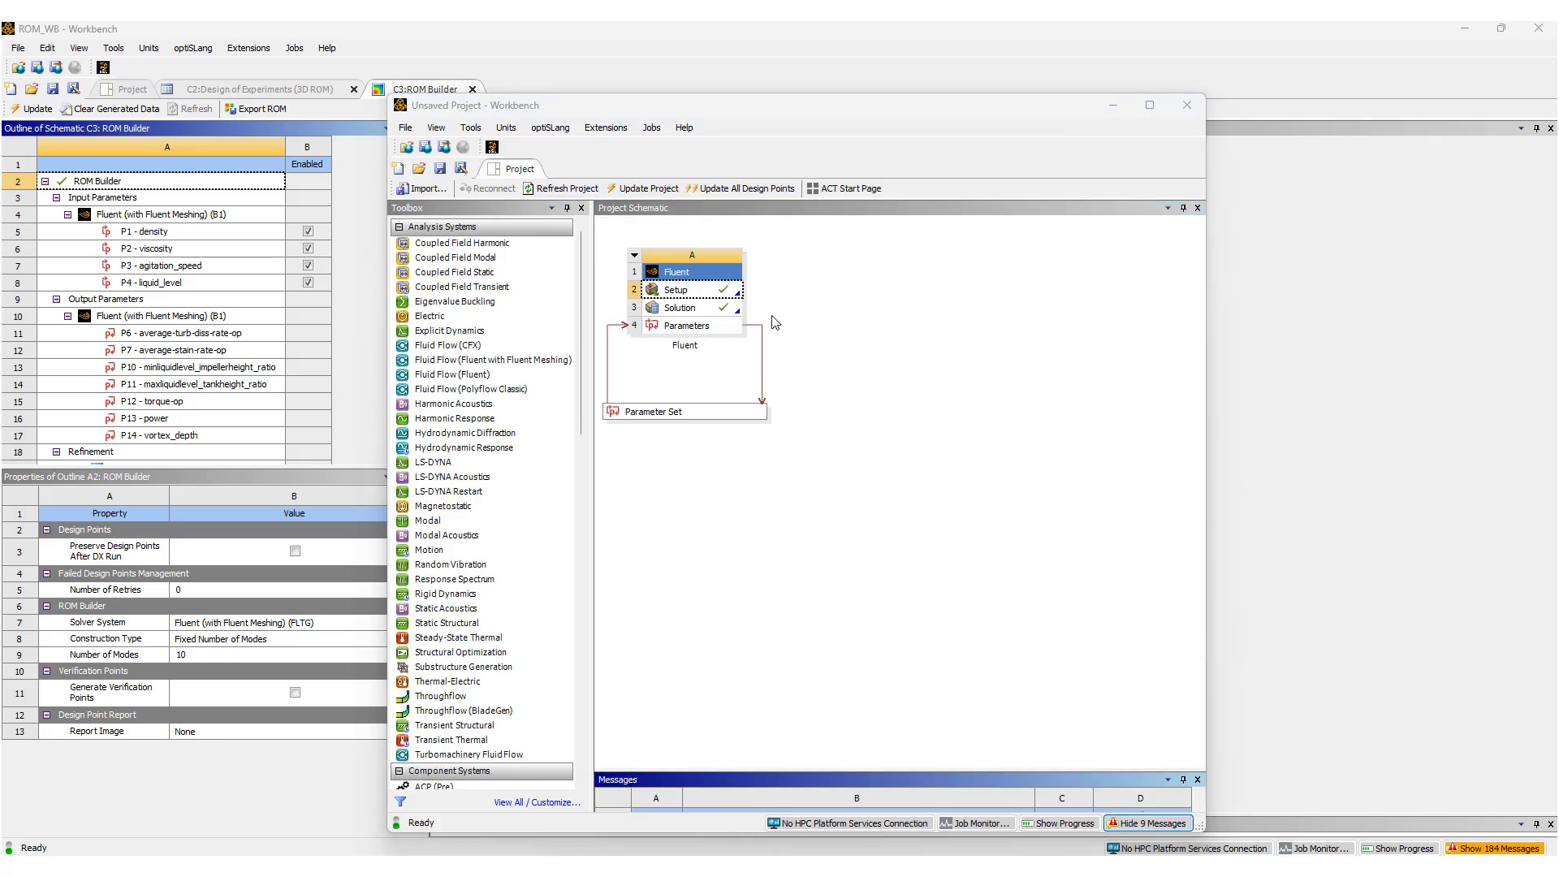
Open the Solution in Fluent and bring up the Reduced Order Model's evaluation parameters in a narrowed dialog clear of the graphics view.
{"action": "left_click", "coordinate": [692, 313]}
{"action": "double_click", "coordinate": [692, 314]}
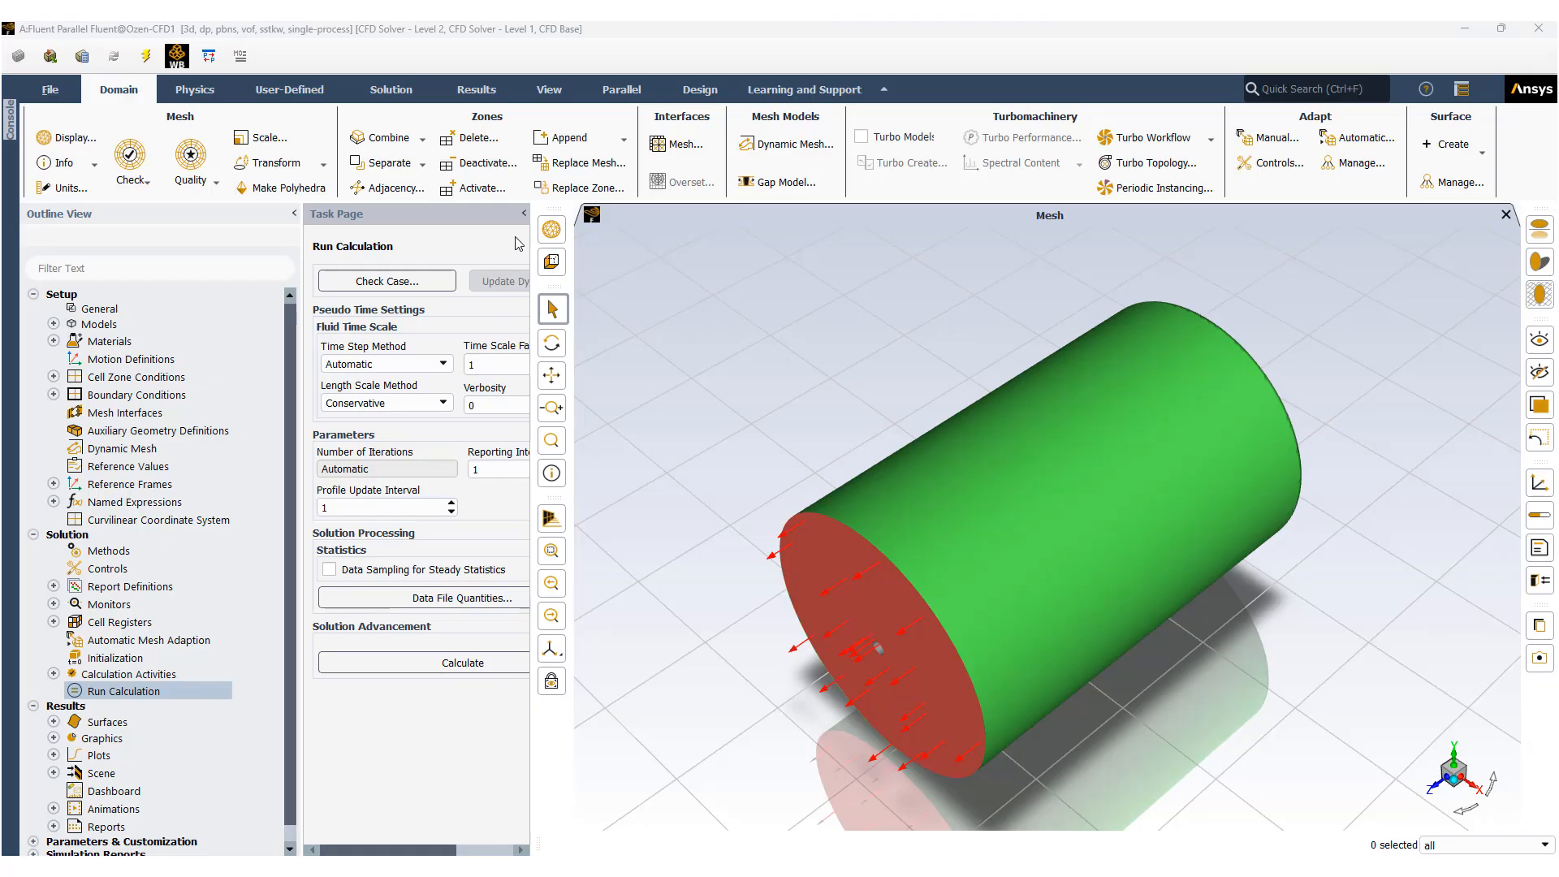
{"action": "left_click", "coordinate": [53, 324]}
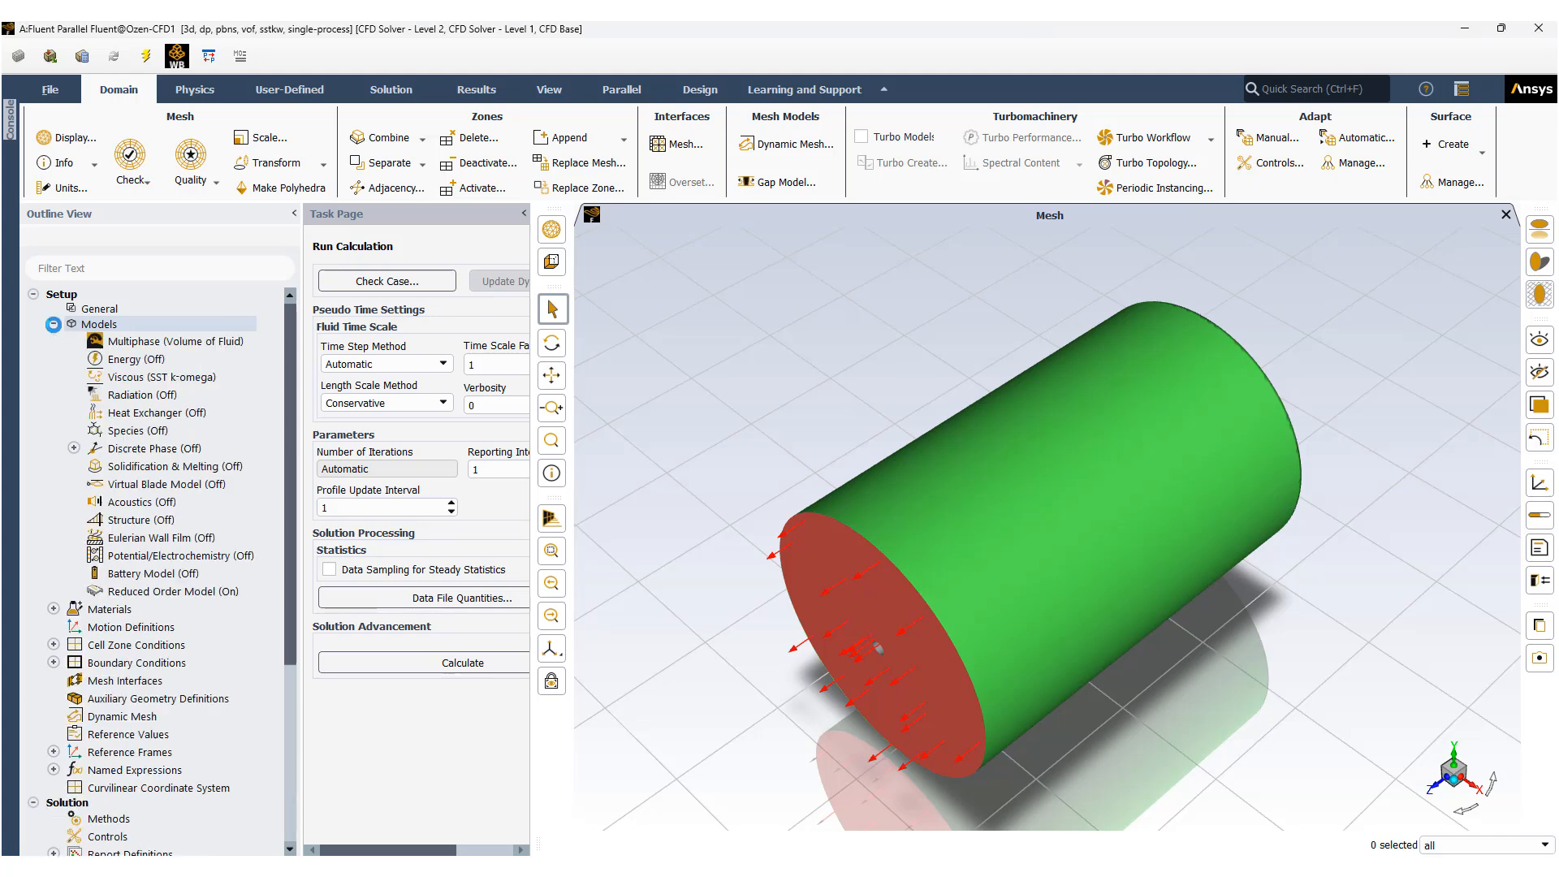
{"action": "left_click", "coordinate": [157, 595]}
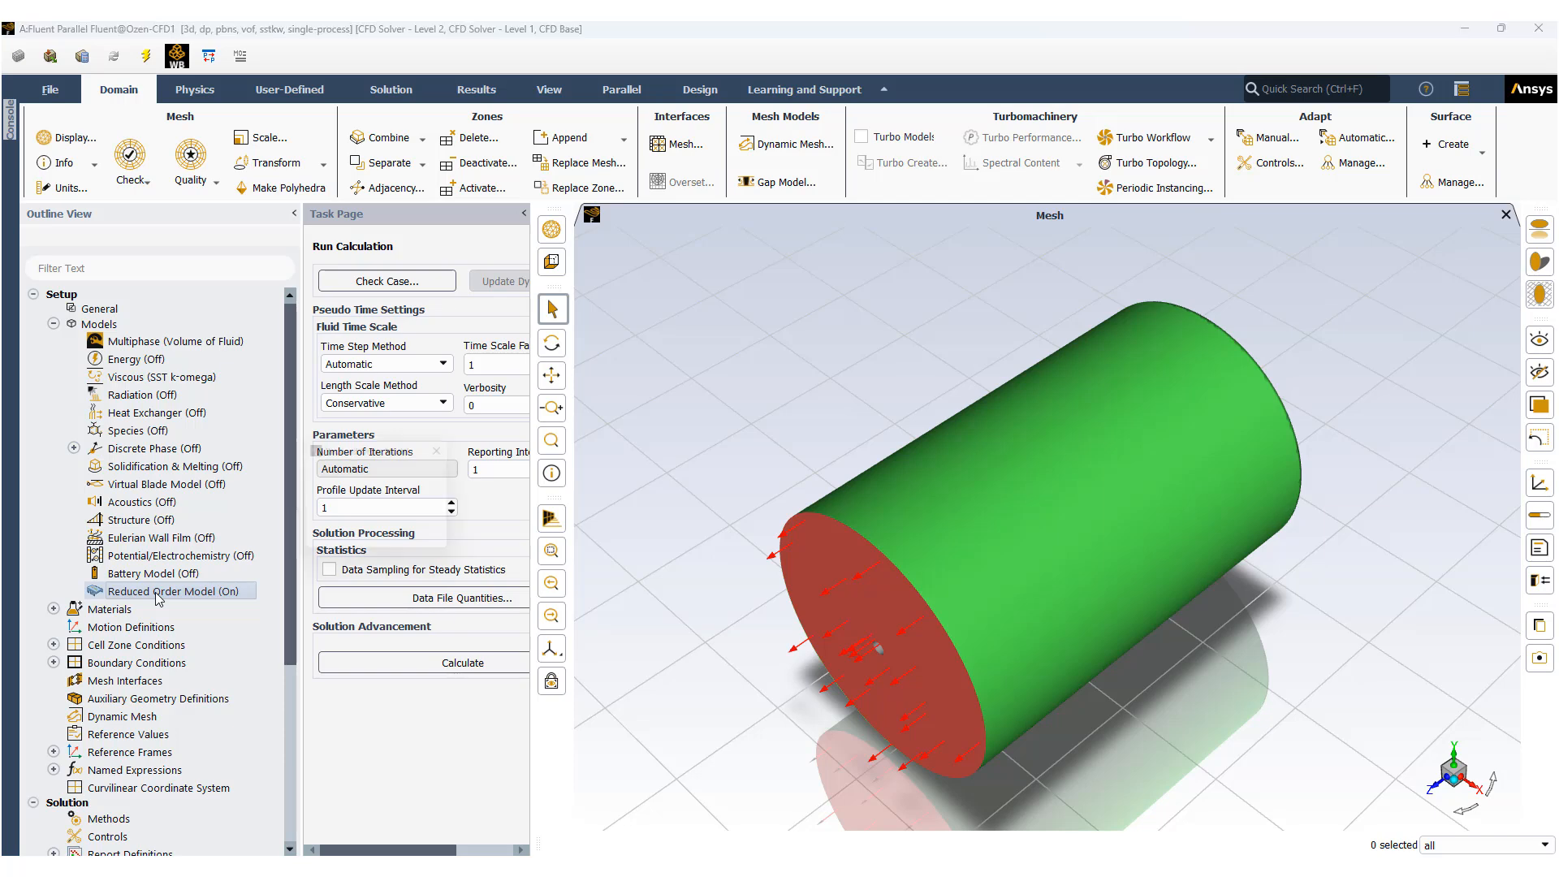
{"action": "double_click", "coordinate": [157, 595]}
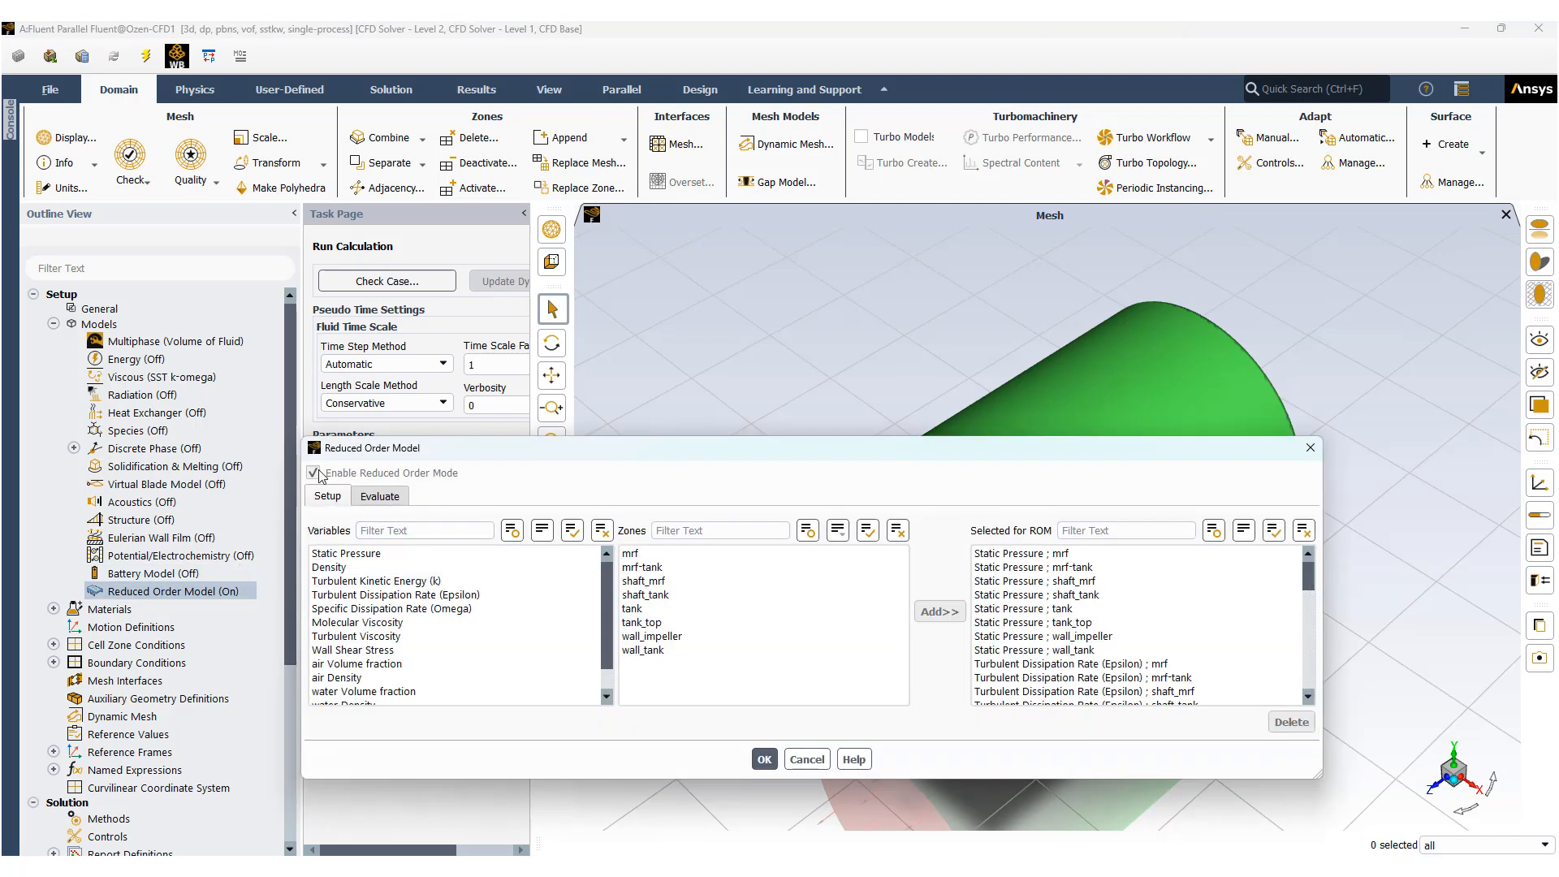
{"action": "left_click", "coordinate": [386, 500]}
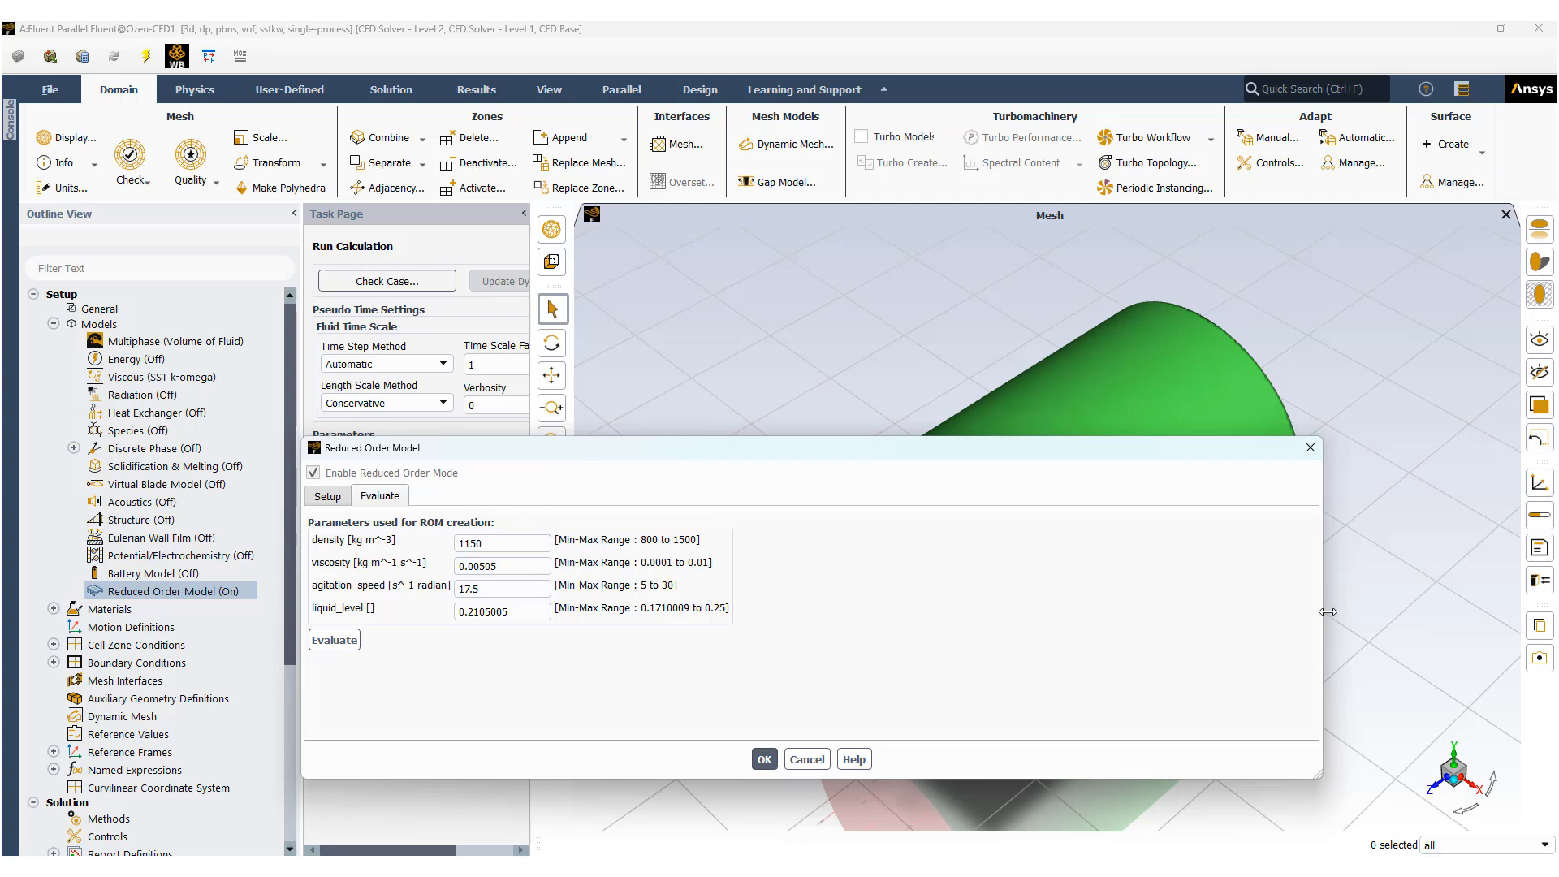
{"action": "left_click_drag", "start_coordinate": [1327, 611], "coordinate": [773, 611]}
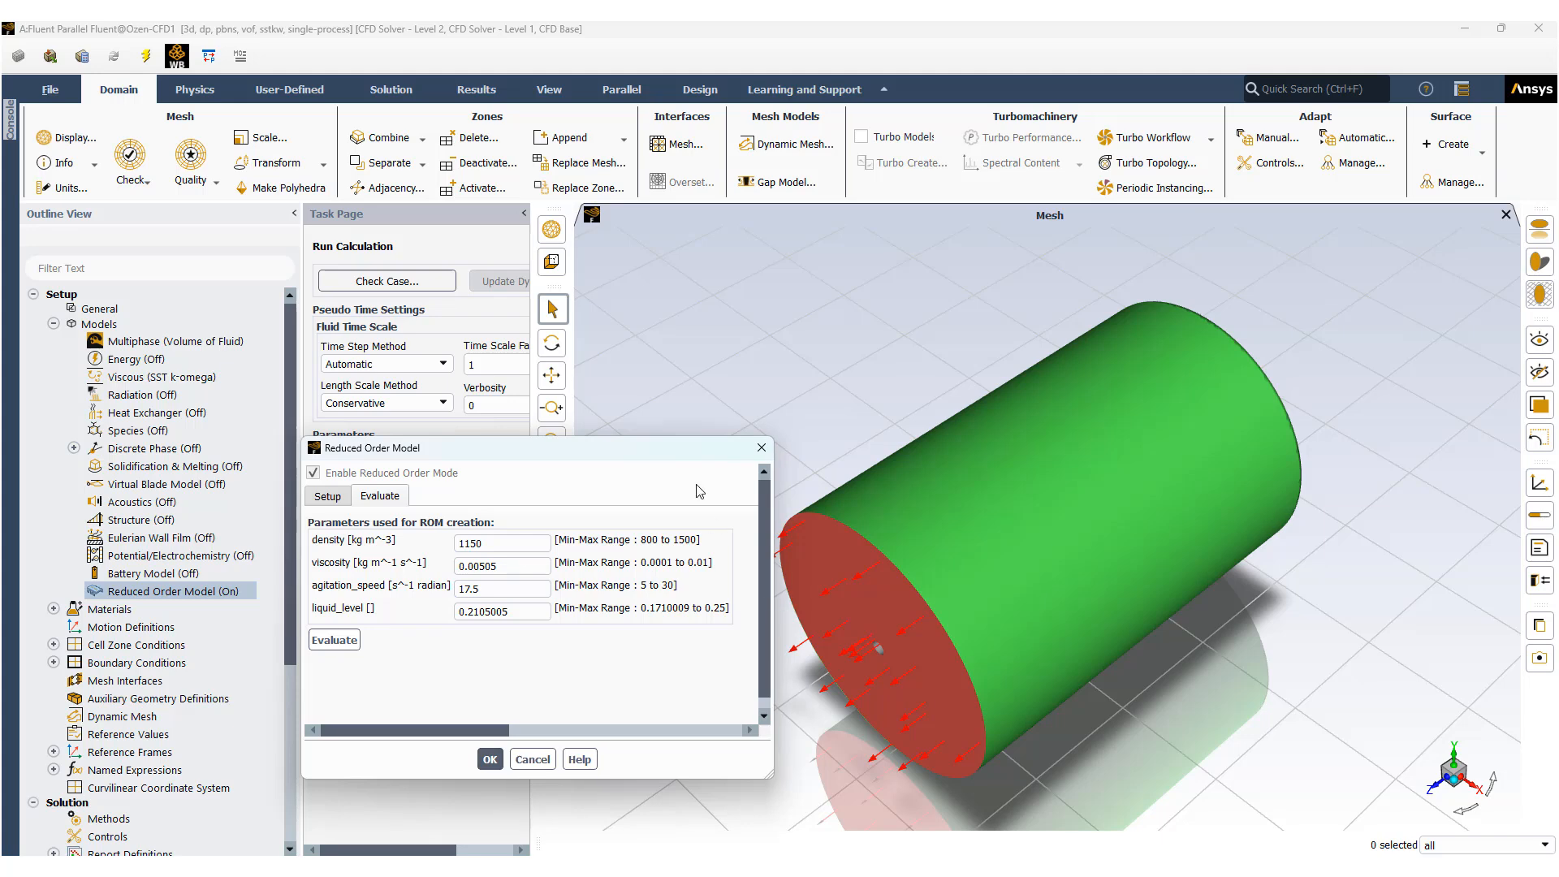
{"action": "left_click_drag", "start_coordinate": [682, 453], "coordinate": [556, 200]}
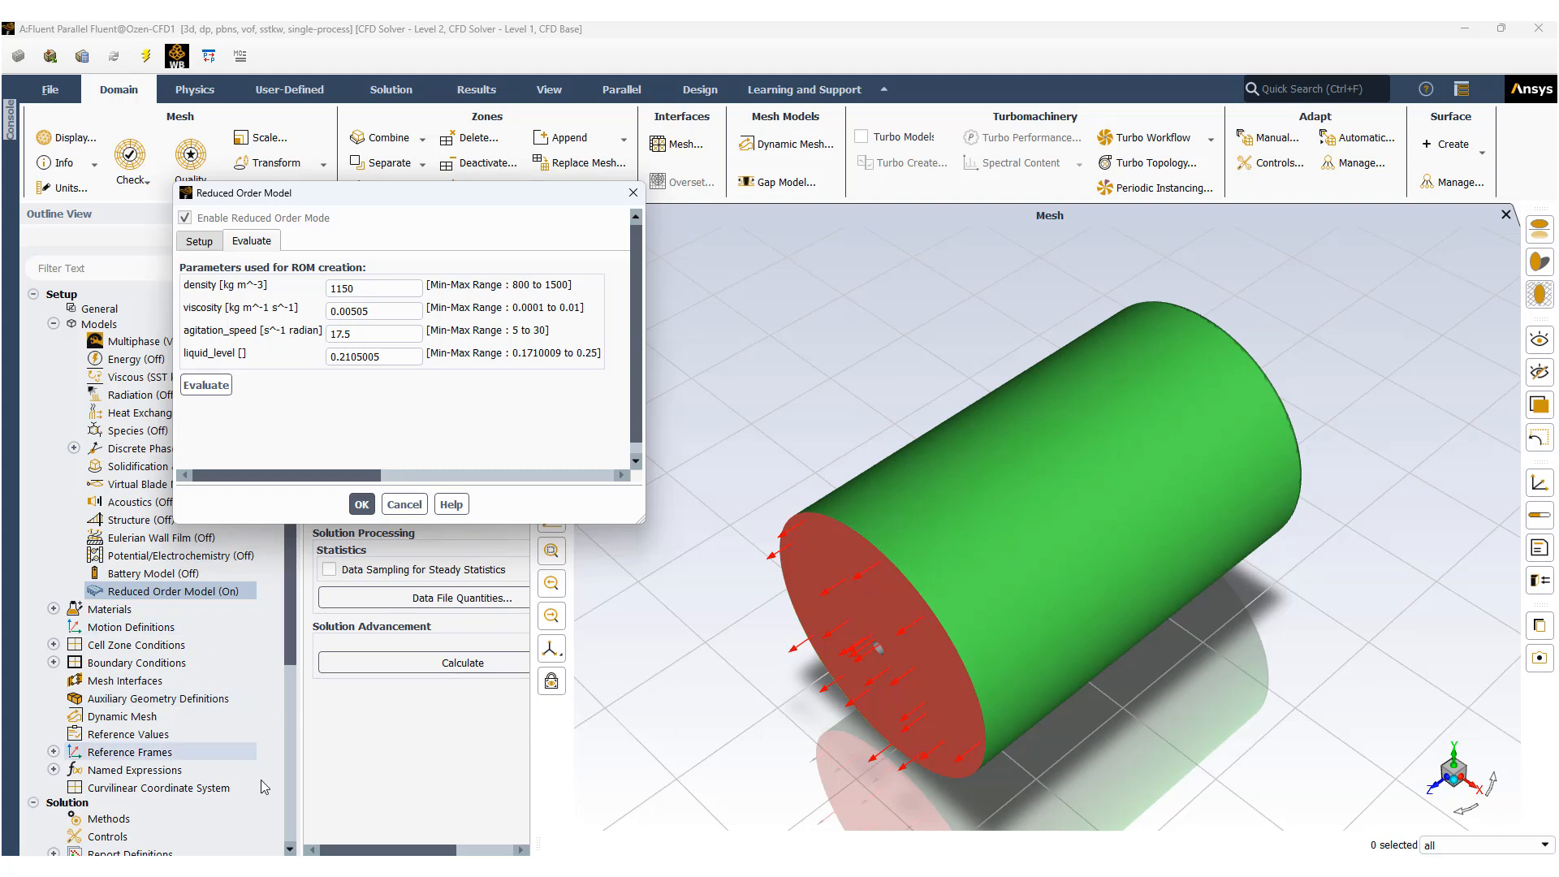
Edit contour-1 to plot the ROM cell function water Volume fraction [ROM] on plane-7, then save and display it.
{"action": "scroll", "coordinate": [243, 767], "scroll_direction": "down", "scroll_amount": 1}
{"action": "scroll", "coordinate": [272, 775], "scroll_direction": "down", "scroll_amount": 2}
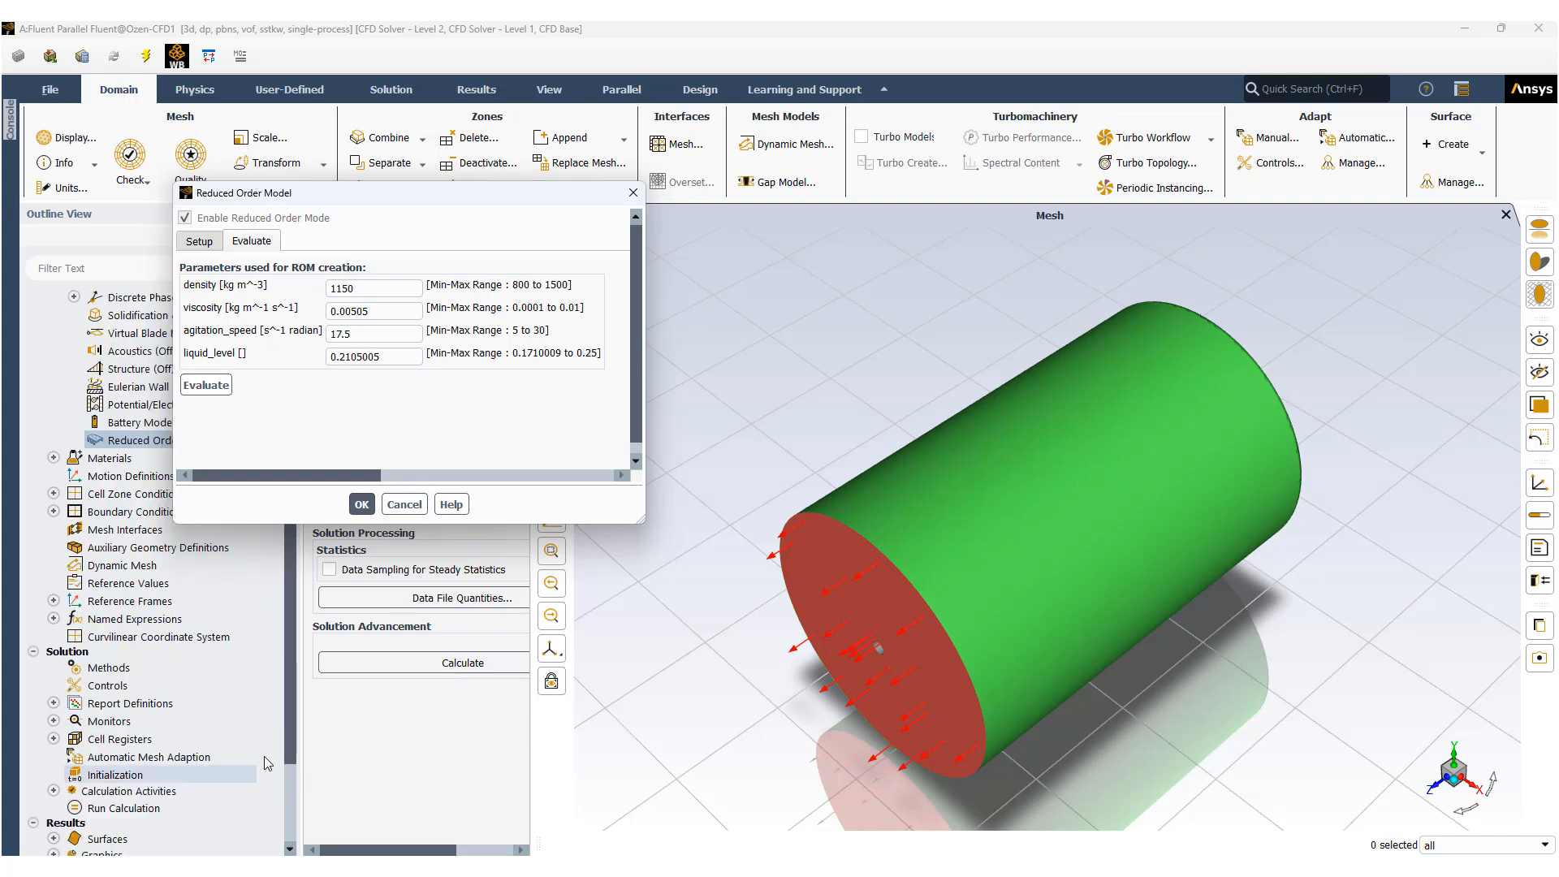
{"action": "scroll", "coordinate": [105, 791], "scroll_direction": "down", "scroll_amount": 3}
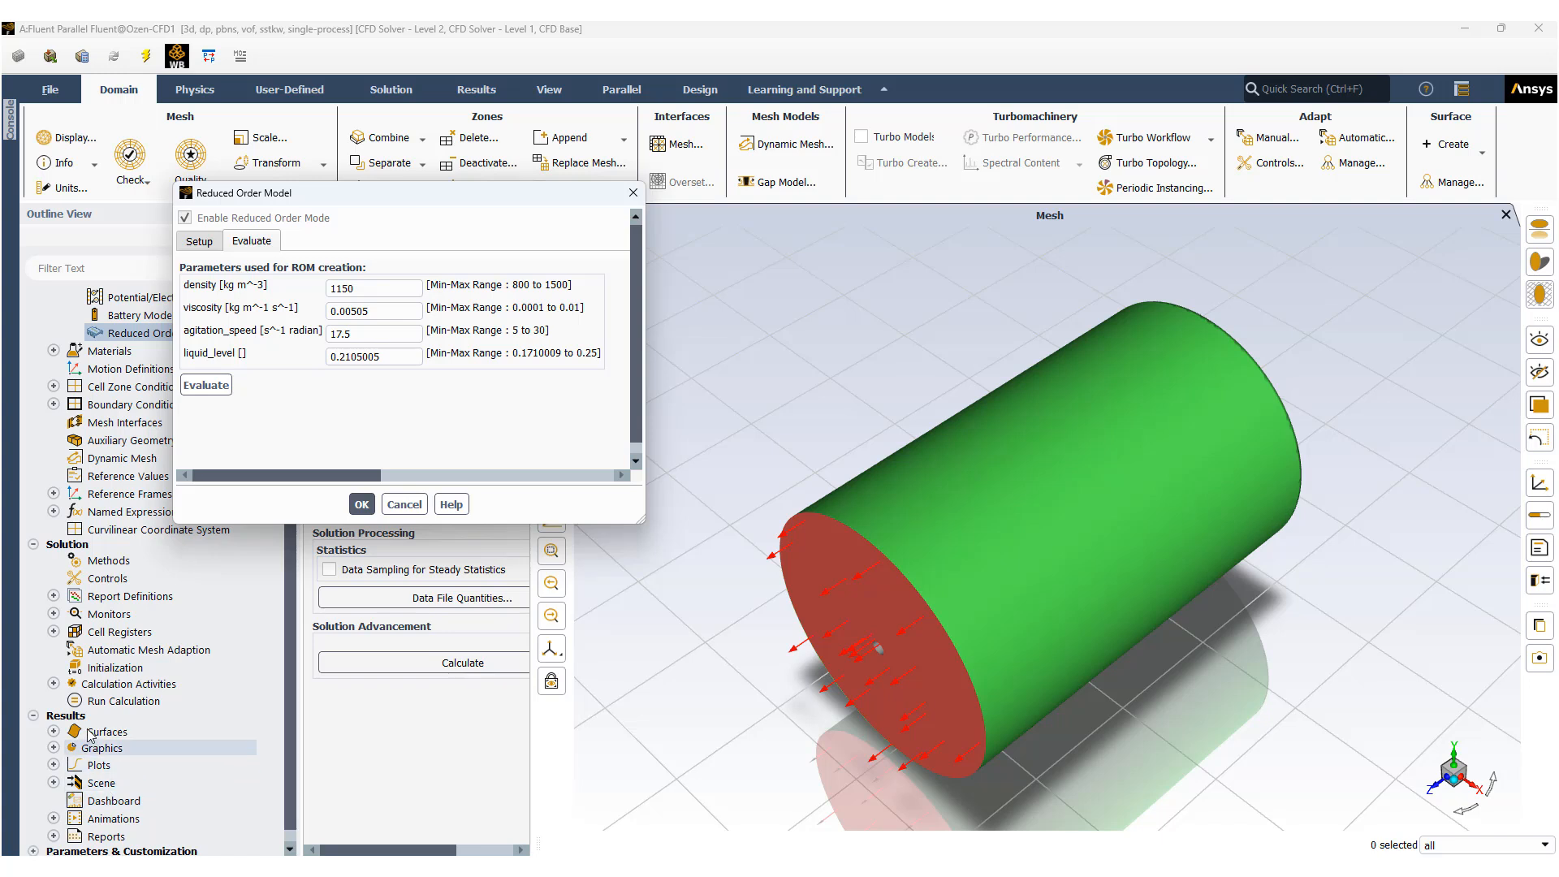
{"action": "left_click", "coordinate": [54, 748]}
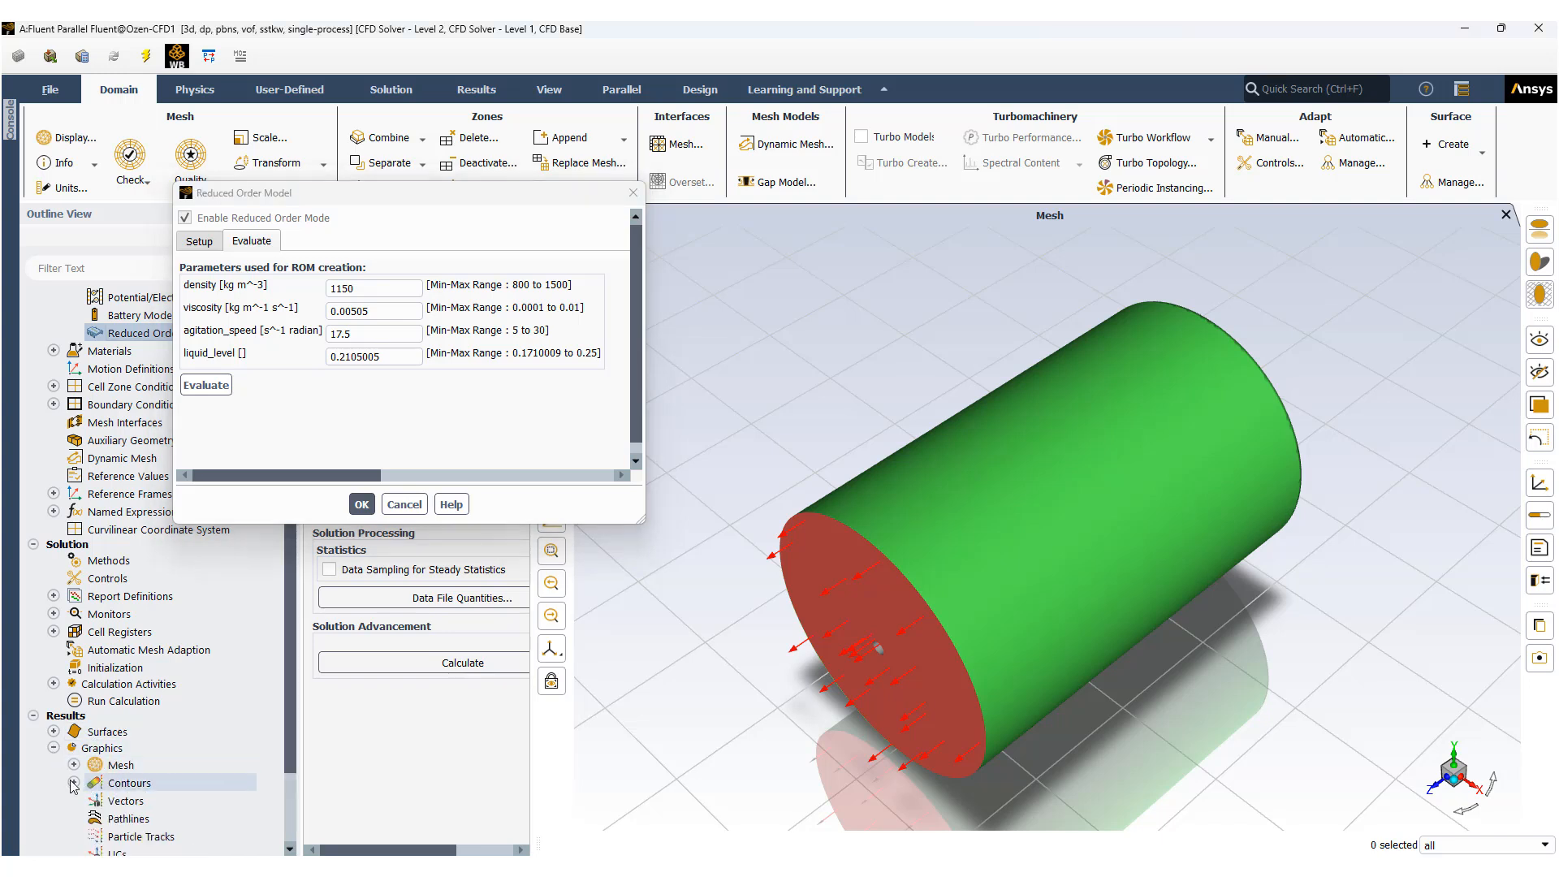
{"action": "left_click", "coordinate": [73, 782]}
{"action": "double_click", "coordinate": [151, 801]}
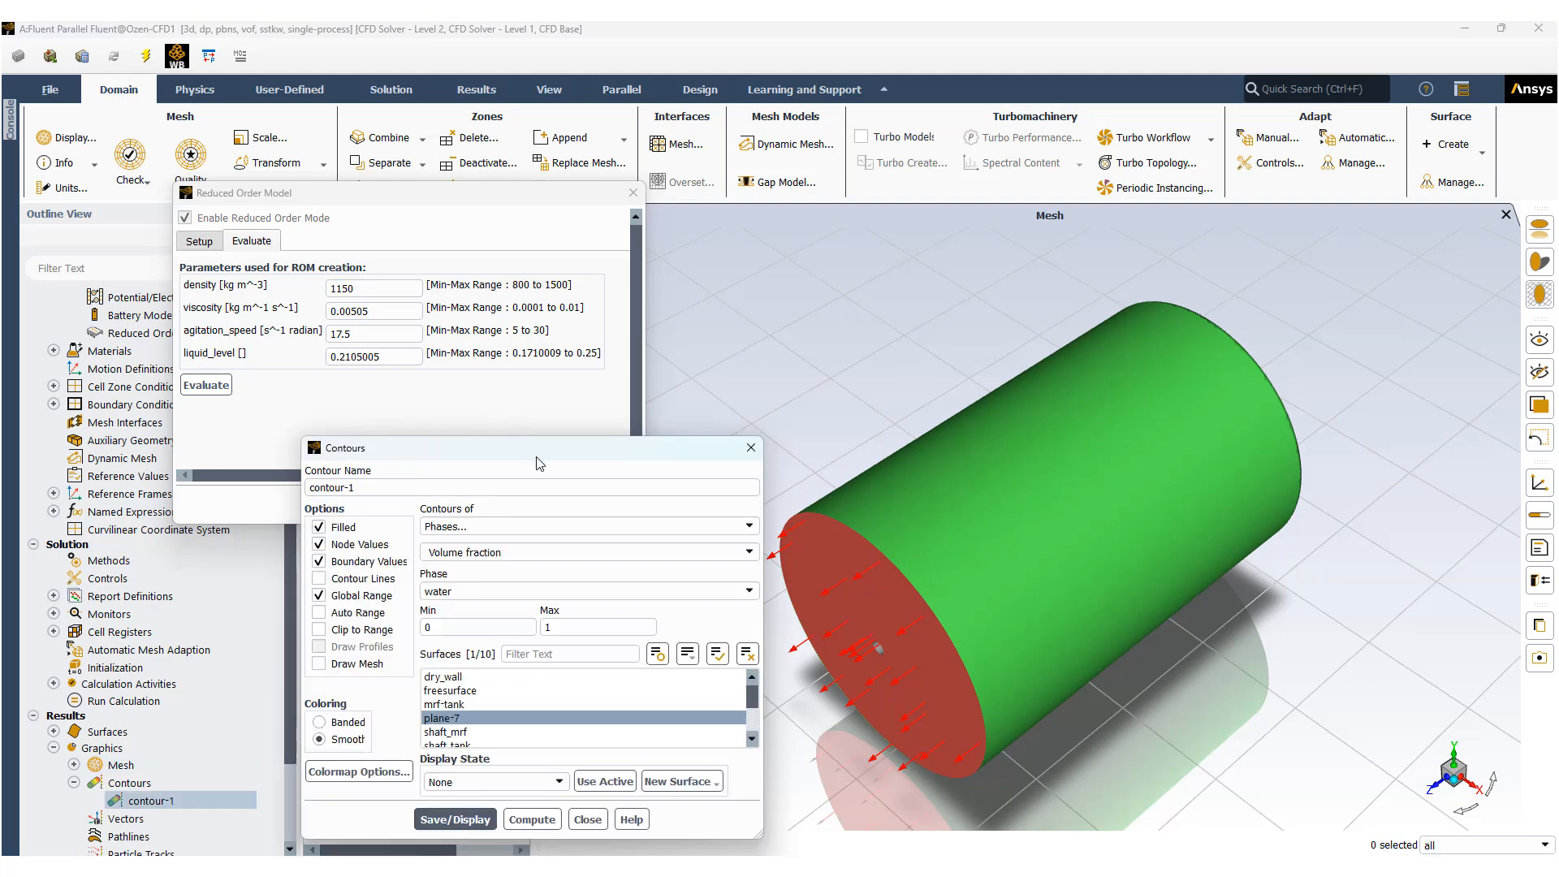
{"action": "left_click_drag", "start_coordinate": [539, 452], "coordinate": [794, 367]}
{"action": "left_click", "coordinate": [741, 443]}
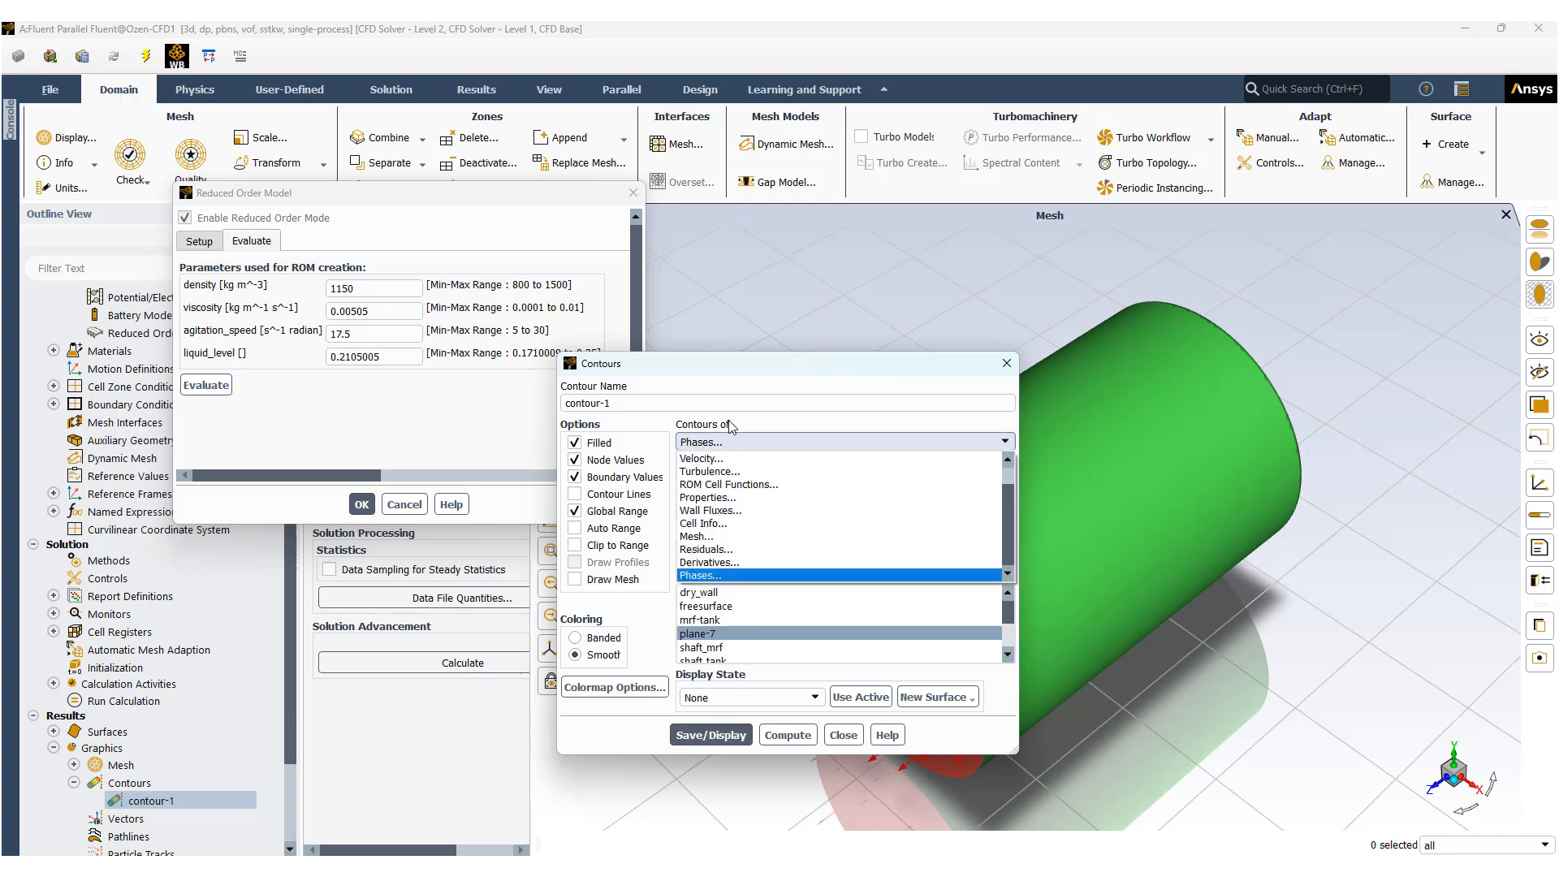
{"action": "left_click", "coordinate": [726, 485]}
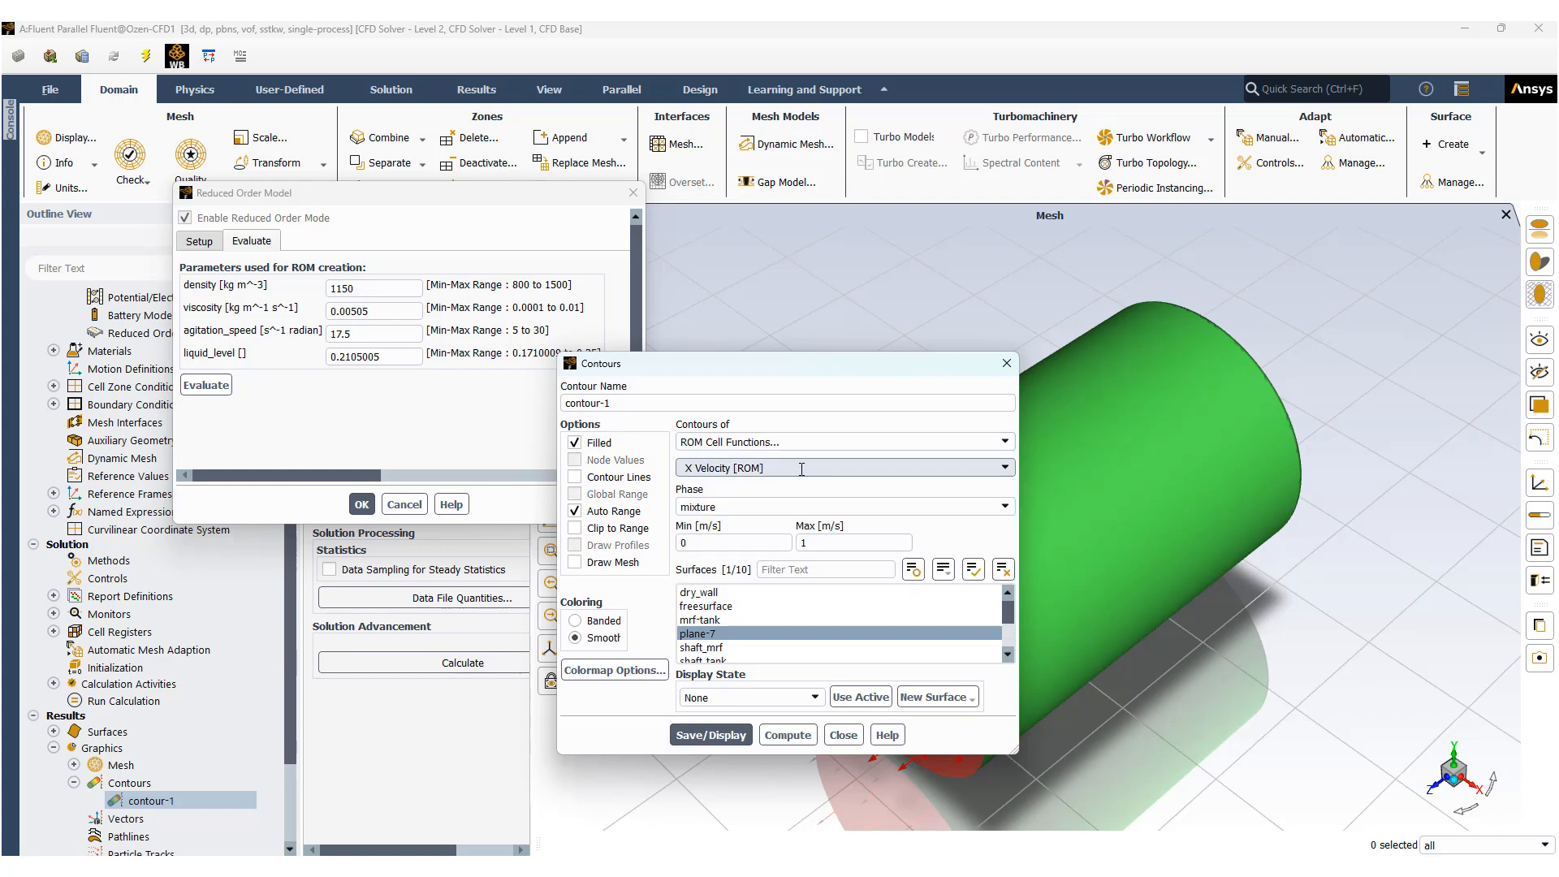
{"action": "left_click", "coordinate": [971, 466]}
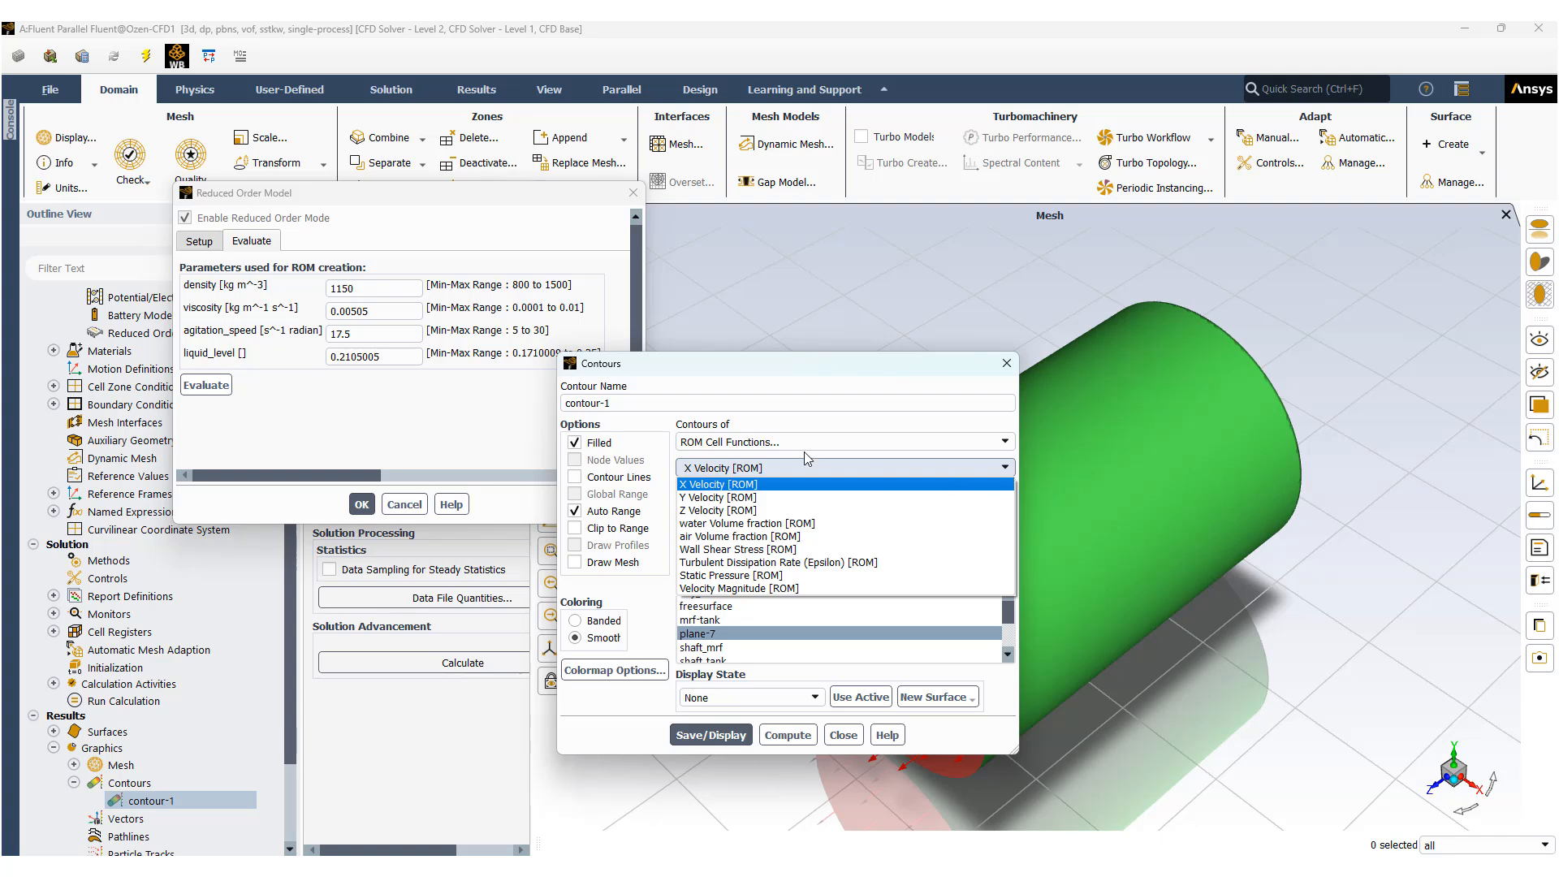
{"action": "left_click", "coordinate": [722, 524]}
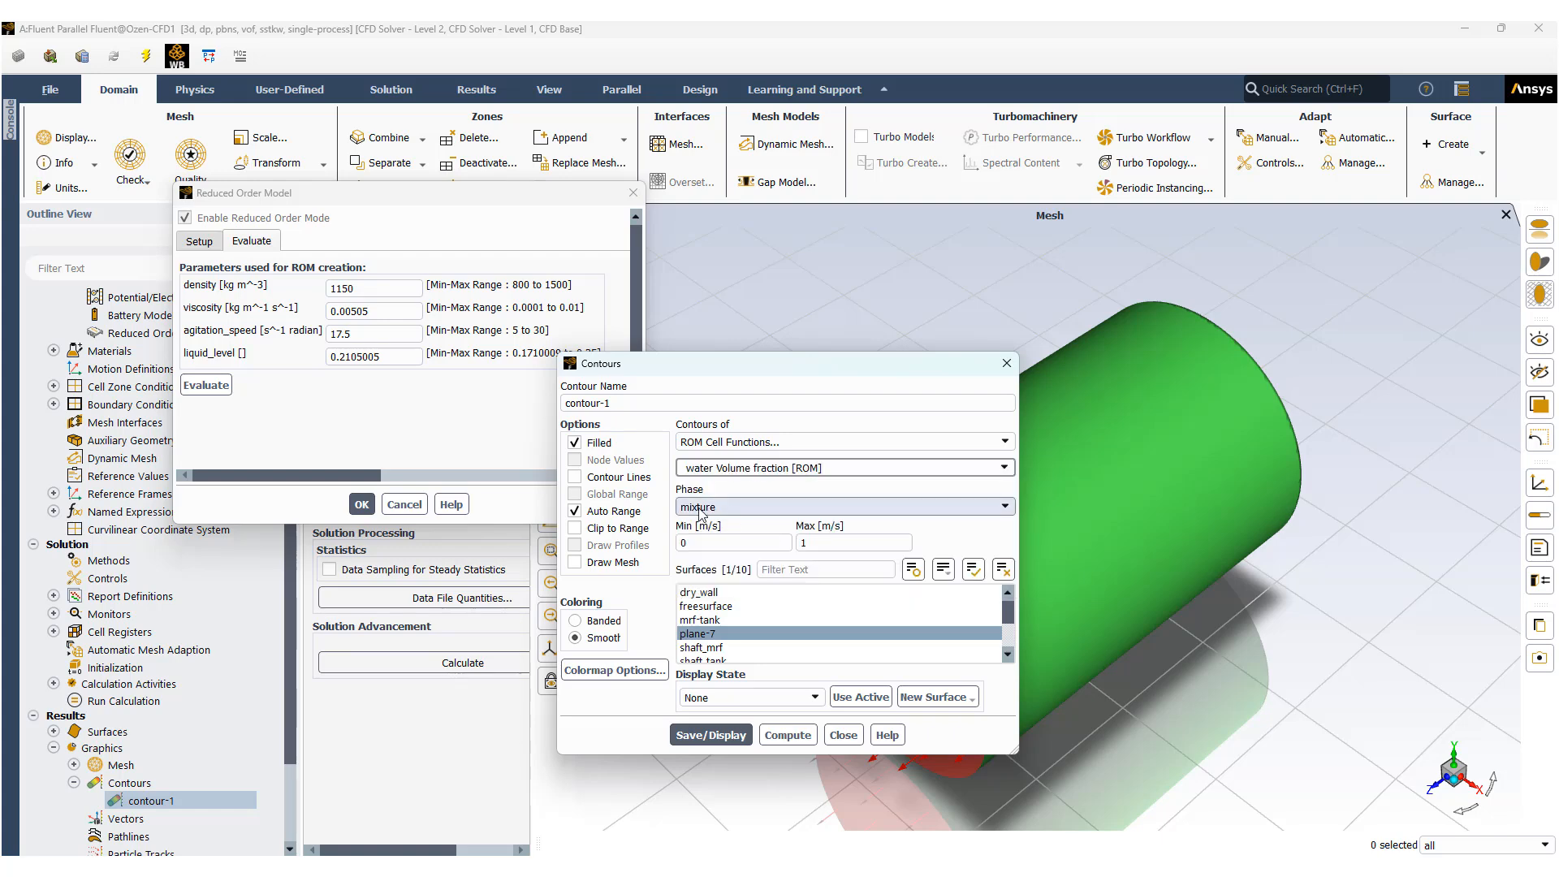
{"action": "left_click", "coordinate": [713, 735]}
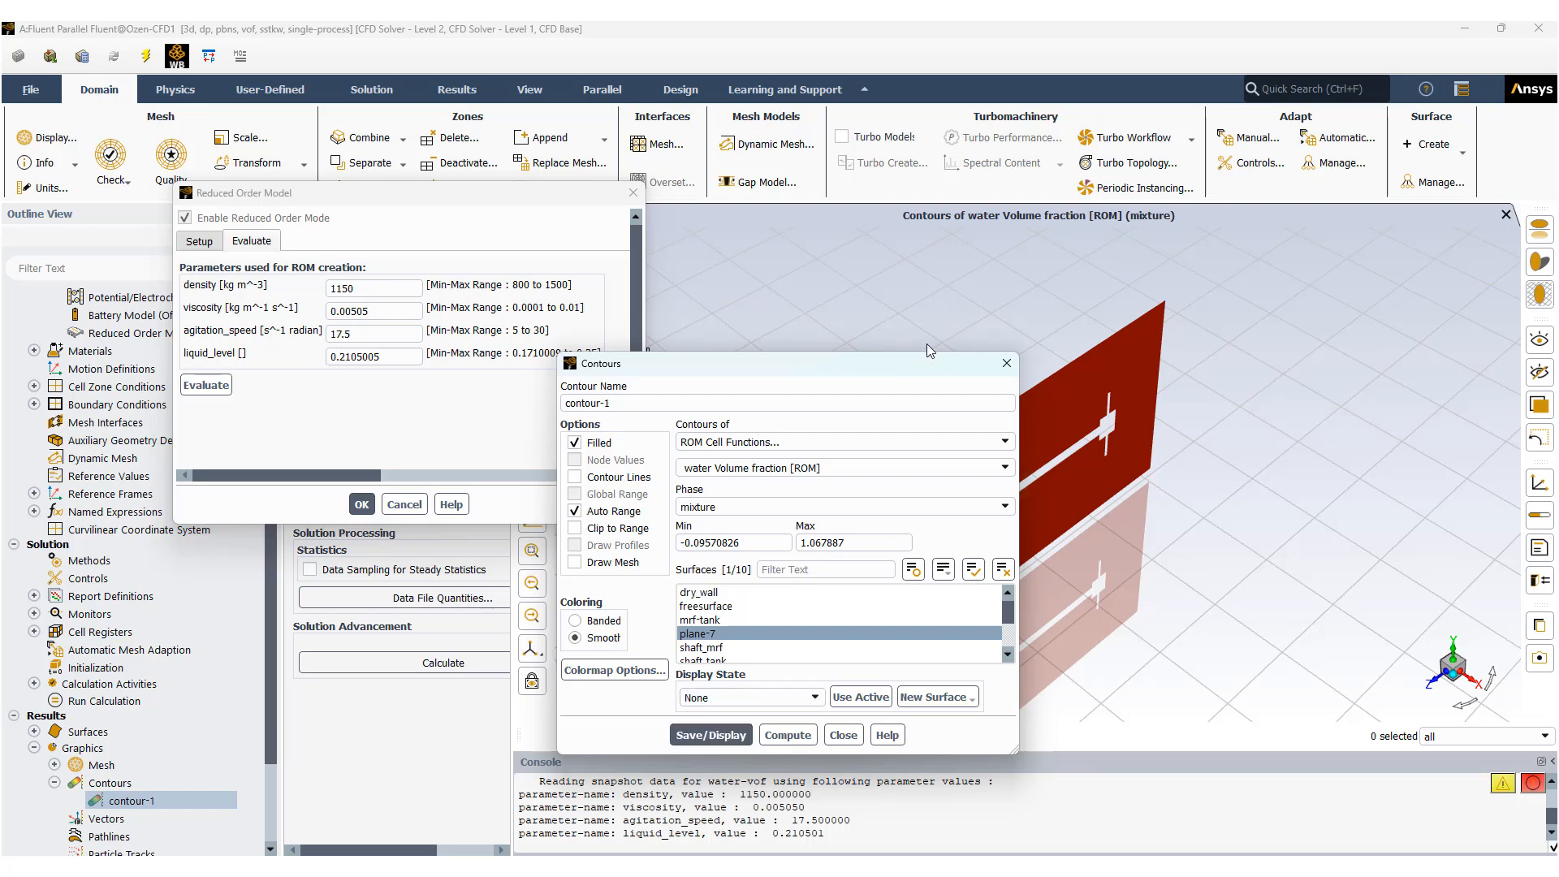
Turn the water volume fraction contour upright to face the viewer and close the contour settings.
{"action": "left_click_drag", "start_coordinate": [917, 370], "coordinate": [577, 330]}
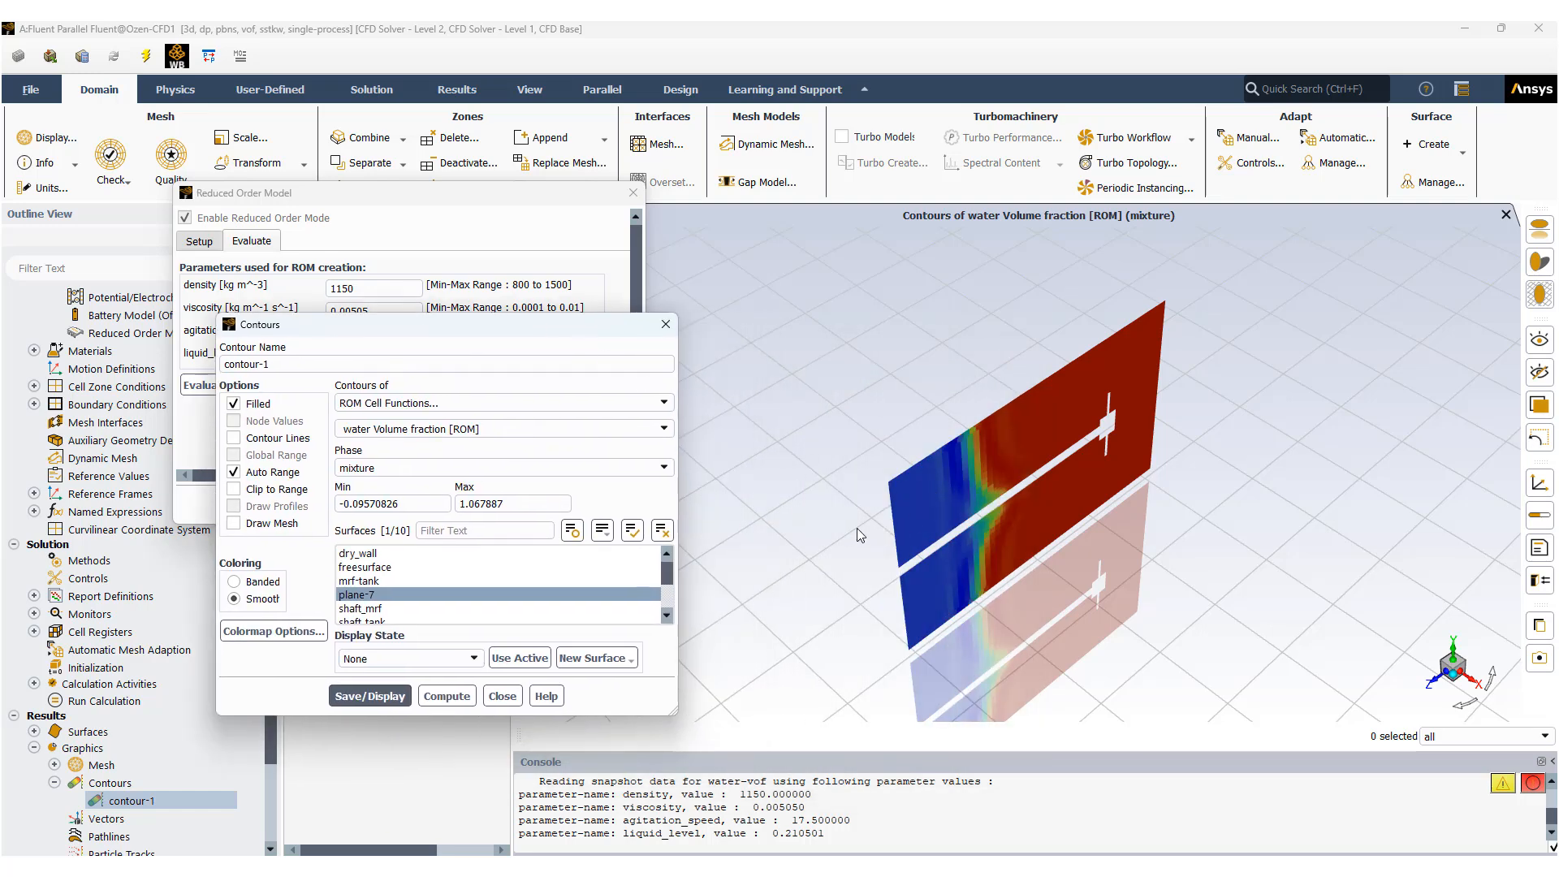
{"action": "left_click_drag", "start_coordinate": [856, 528], "coordinate": [1200, 587]}
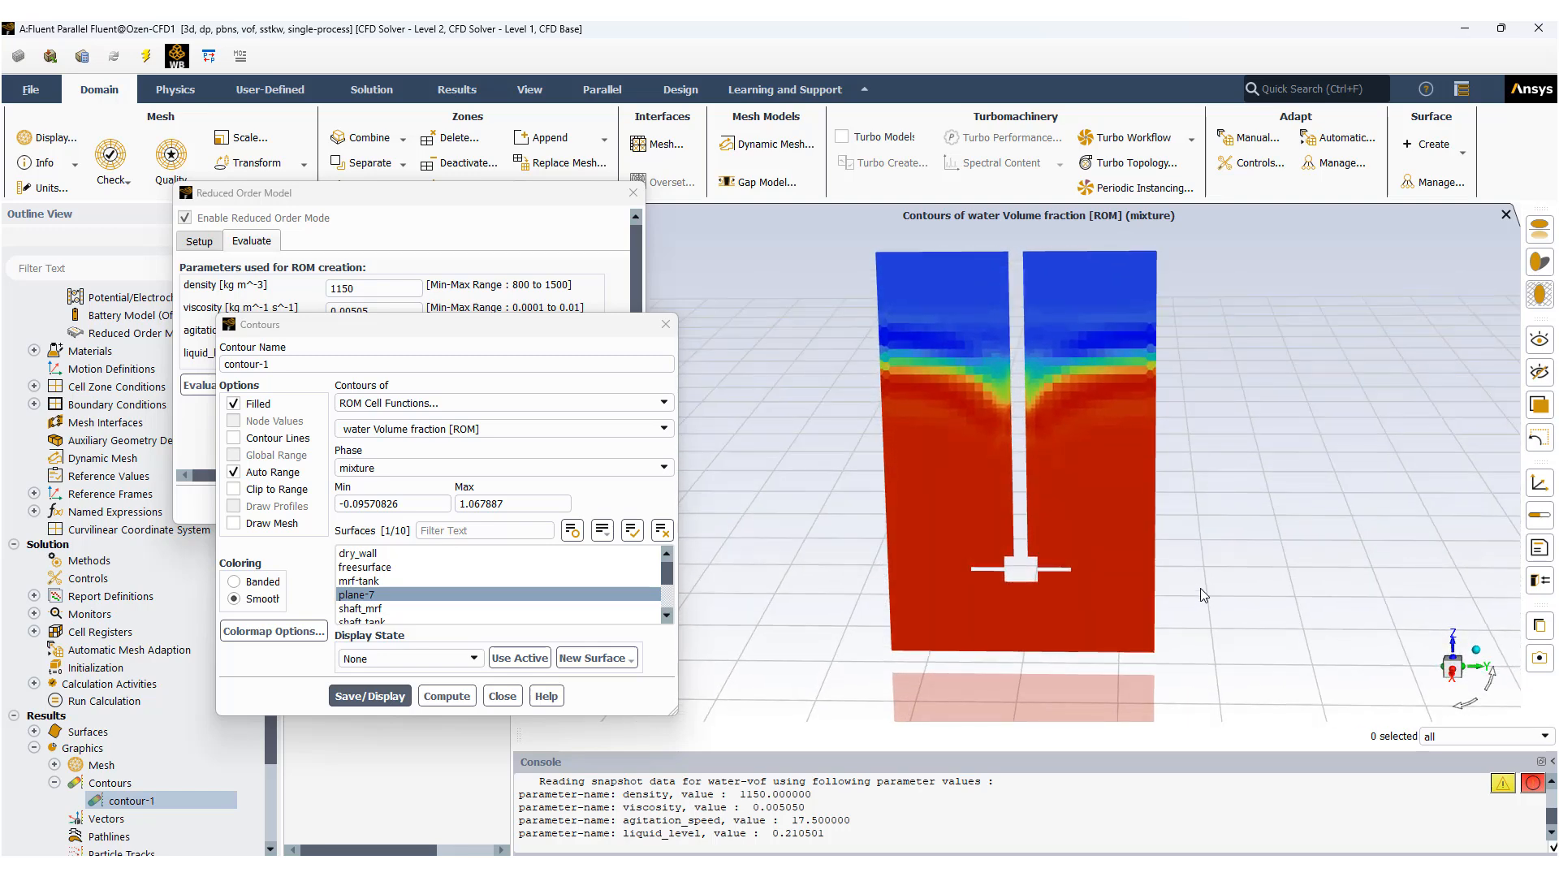
{"action": "left_click", "coordinate": [503, 696]}
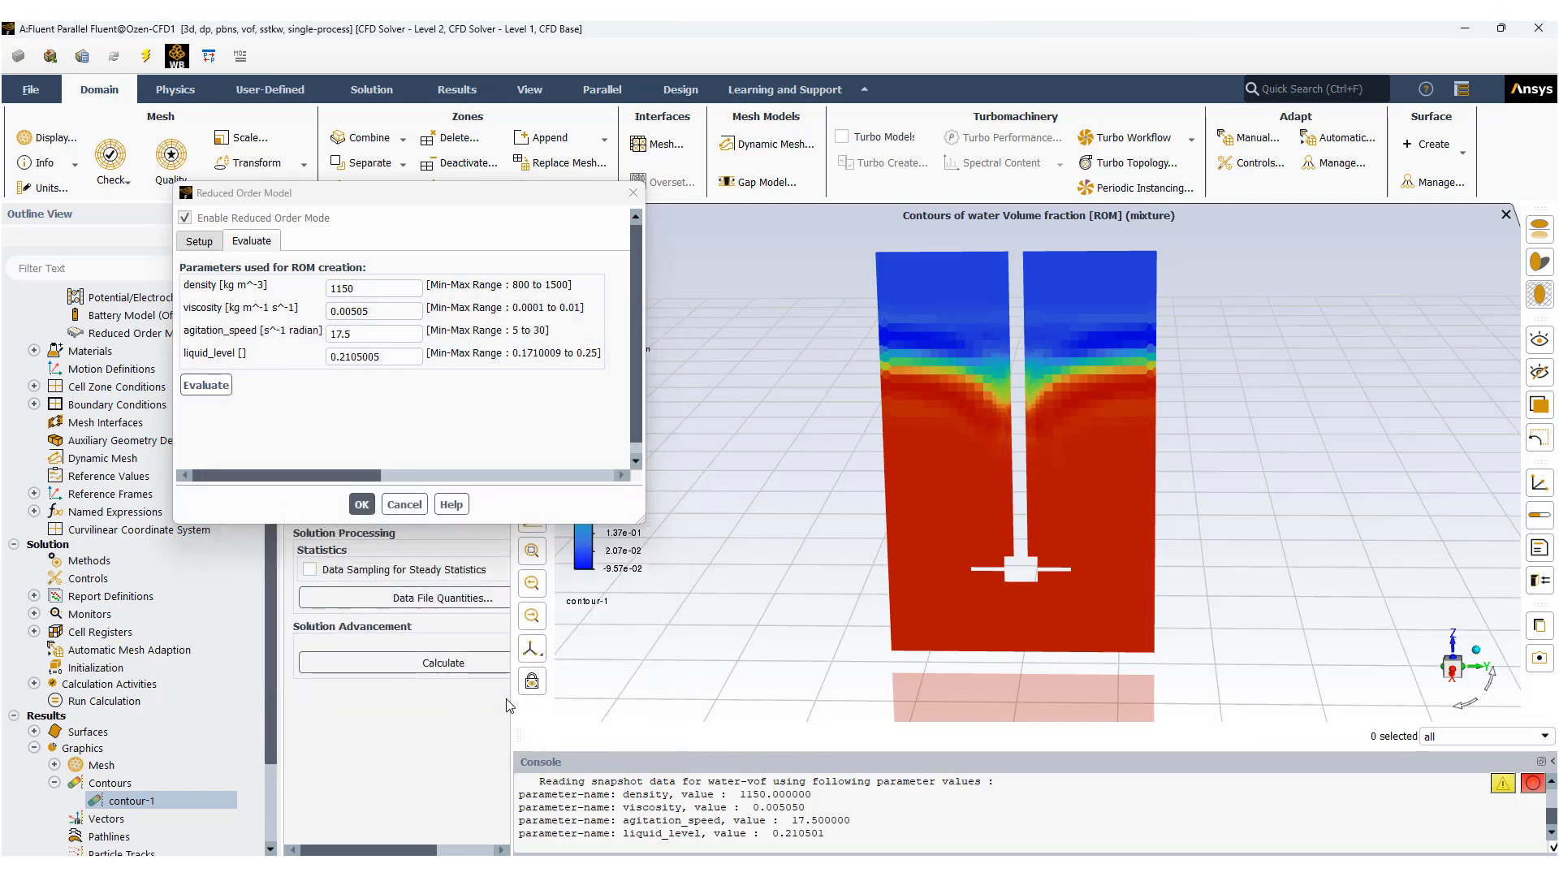
Set the ROM's agitation_speed to 5 and evaluate the reduced order model.
{"action": "left_click_drag", "start_coordinate": [426, 195], "coordinate": [584, 310]}
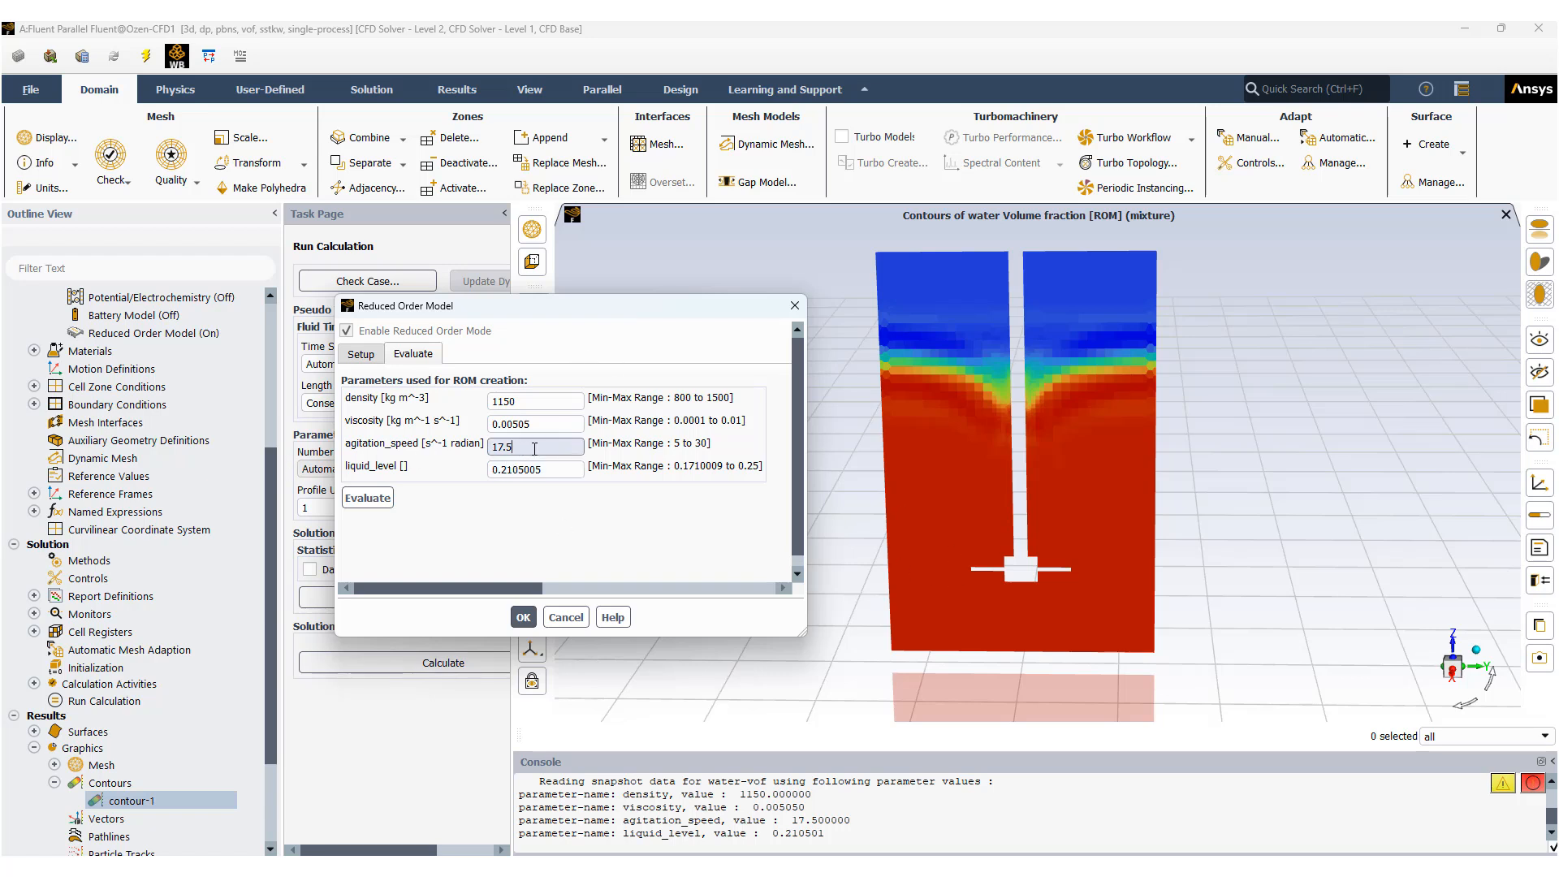
{"action": "left_click_drag", "start_coordinate": [534, 448], "coordinate": [492, 450]}
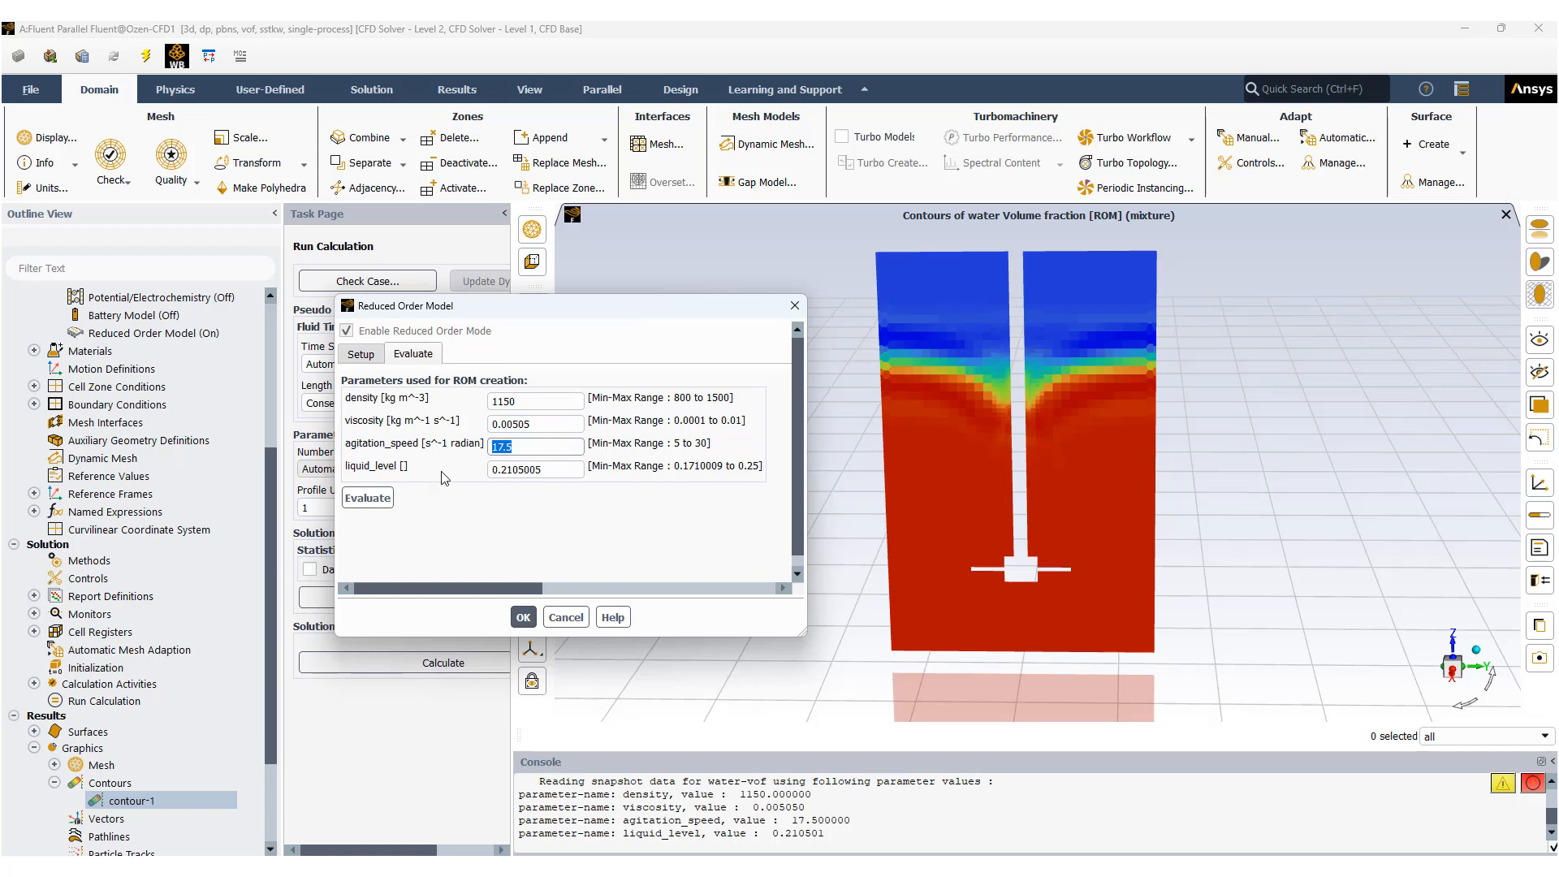
{"action": "type", "text": "5"}
{"action": "left_click", "coordinate": [377, 505]}
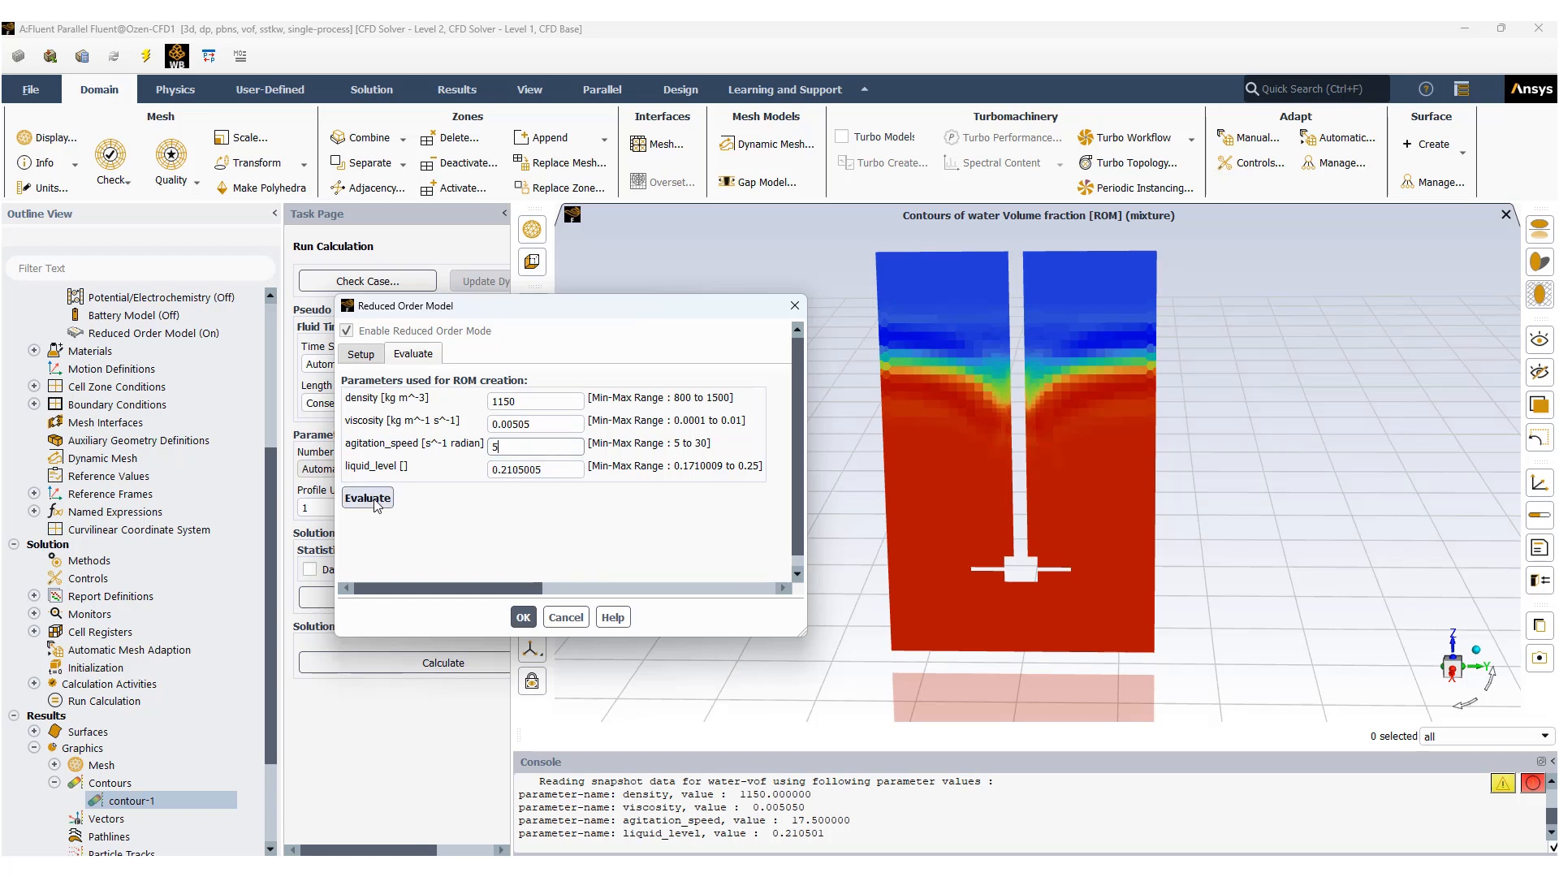
{"action": "left_click", "coordinate": [377, 504]}
{"action": "left_click", "coordinate": [377, 504]}
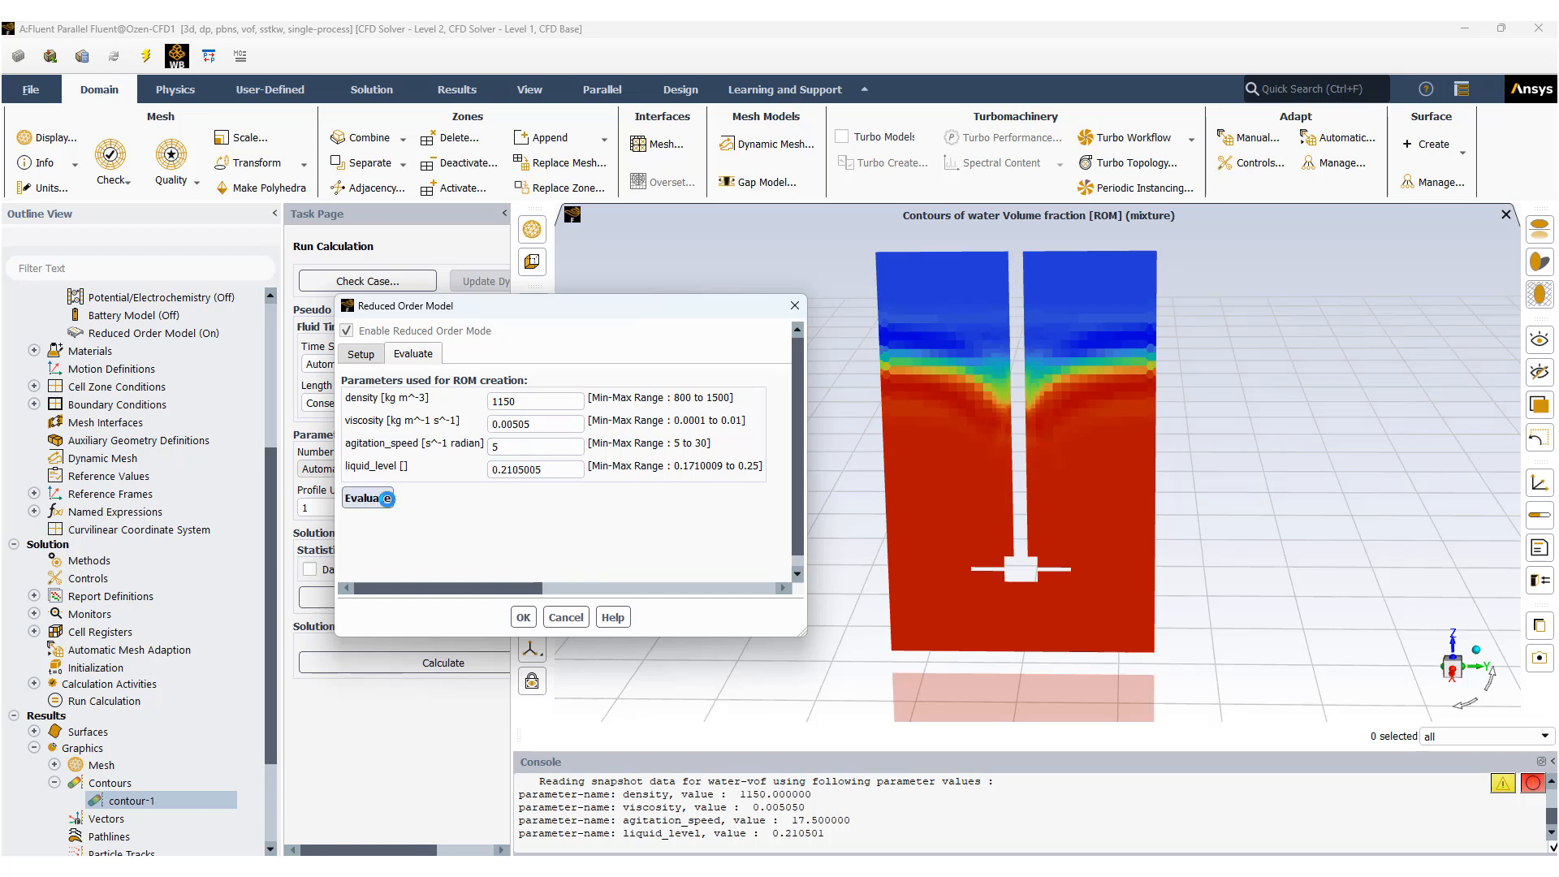
{"action": "left_click", "coordinate": [935, 476]}
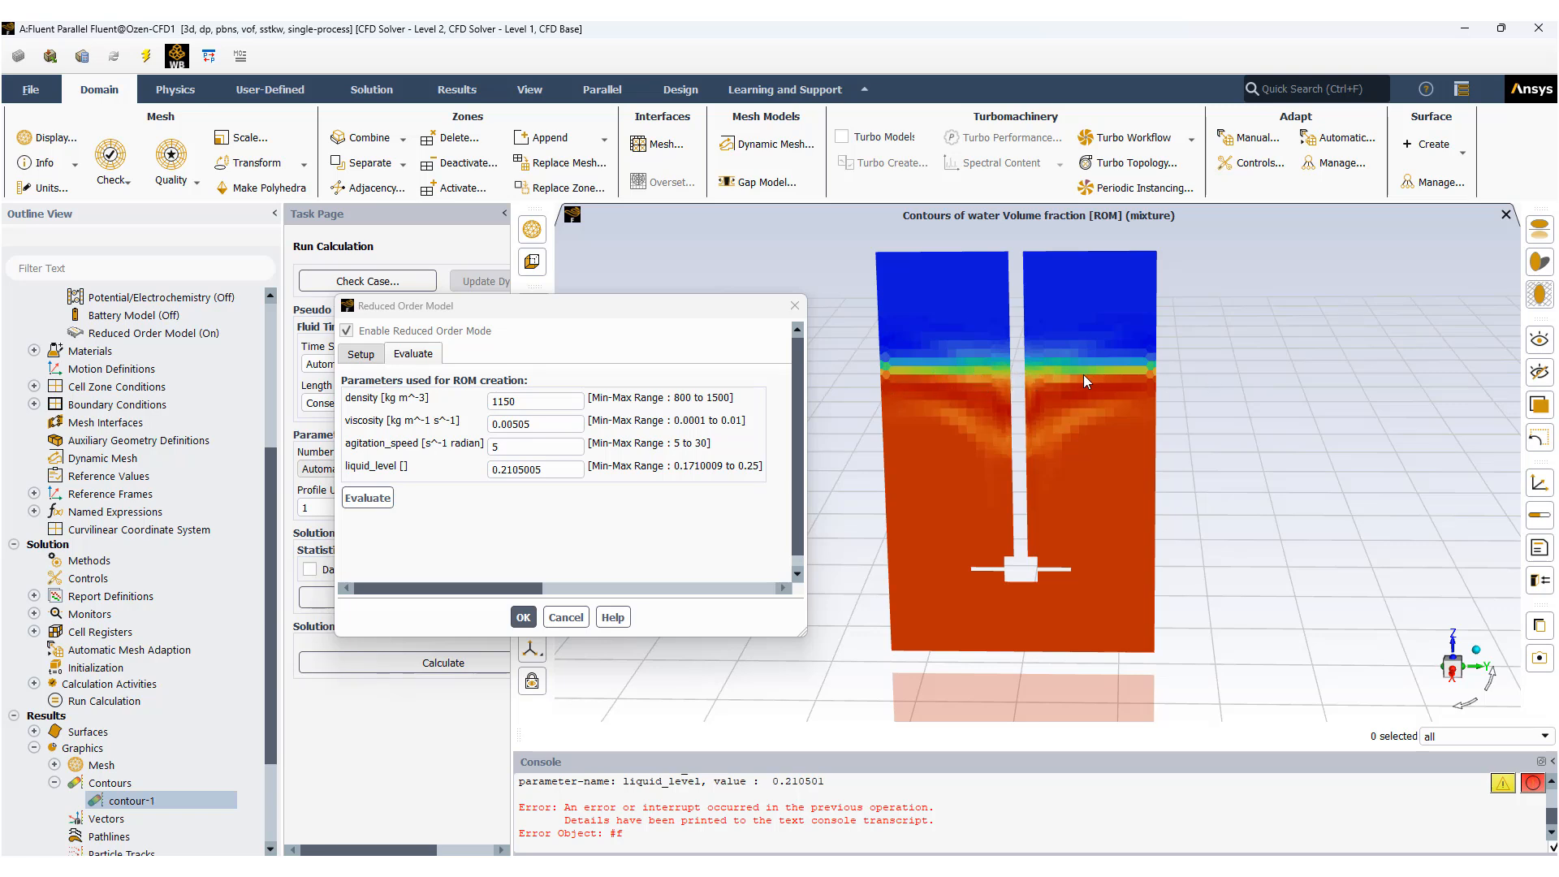
Try to apply an agitation_speed of 30 to the reduced order model by accepting its settings.
{"action": "left_click", "coordinate": [523, 448]}
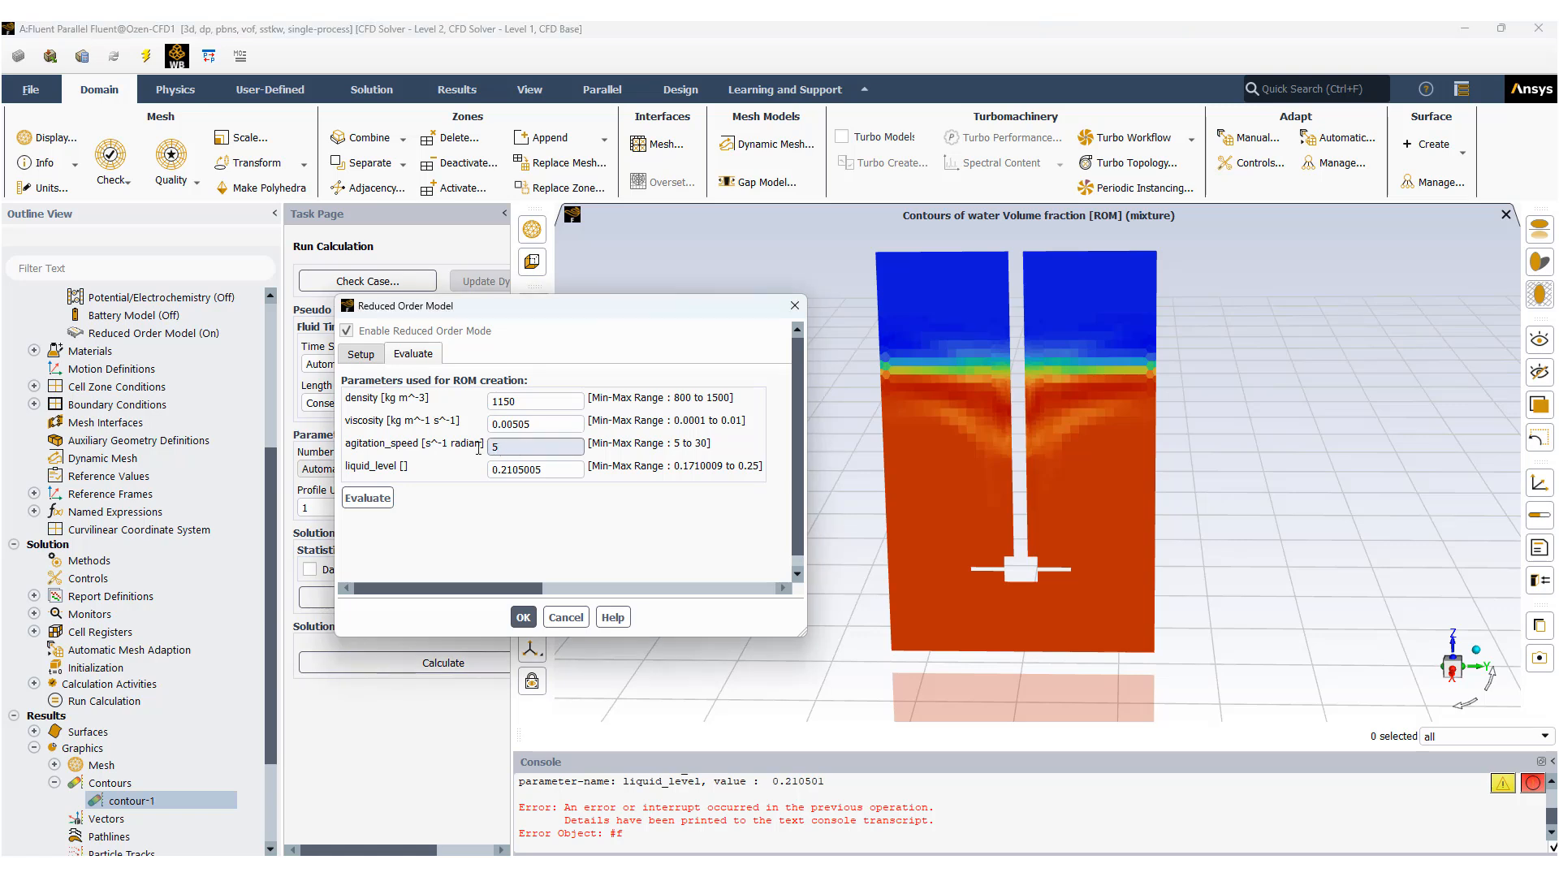
{"action": "left_click_drag", "start_coordinate": [478, 448], "coordinate": [473, 448]}
{"action": "type", "text": "30"}
{"action": "left_click", "coordinate": [524, 619]}
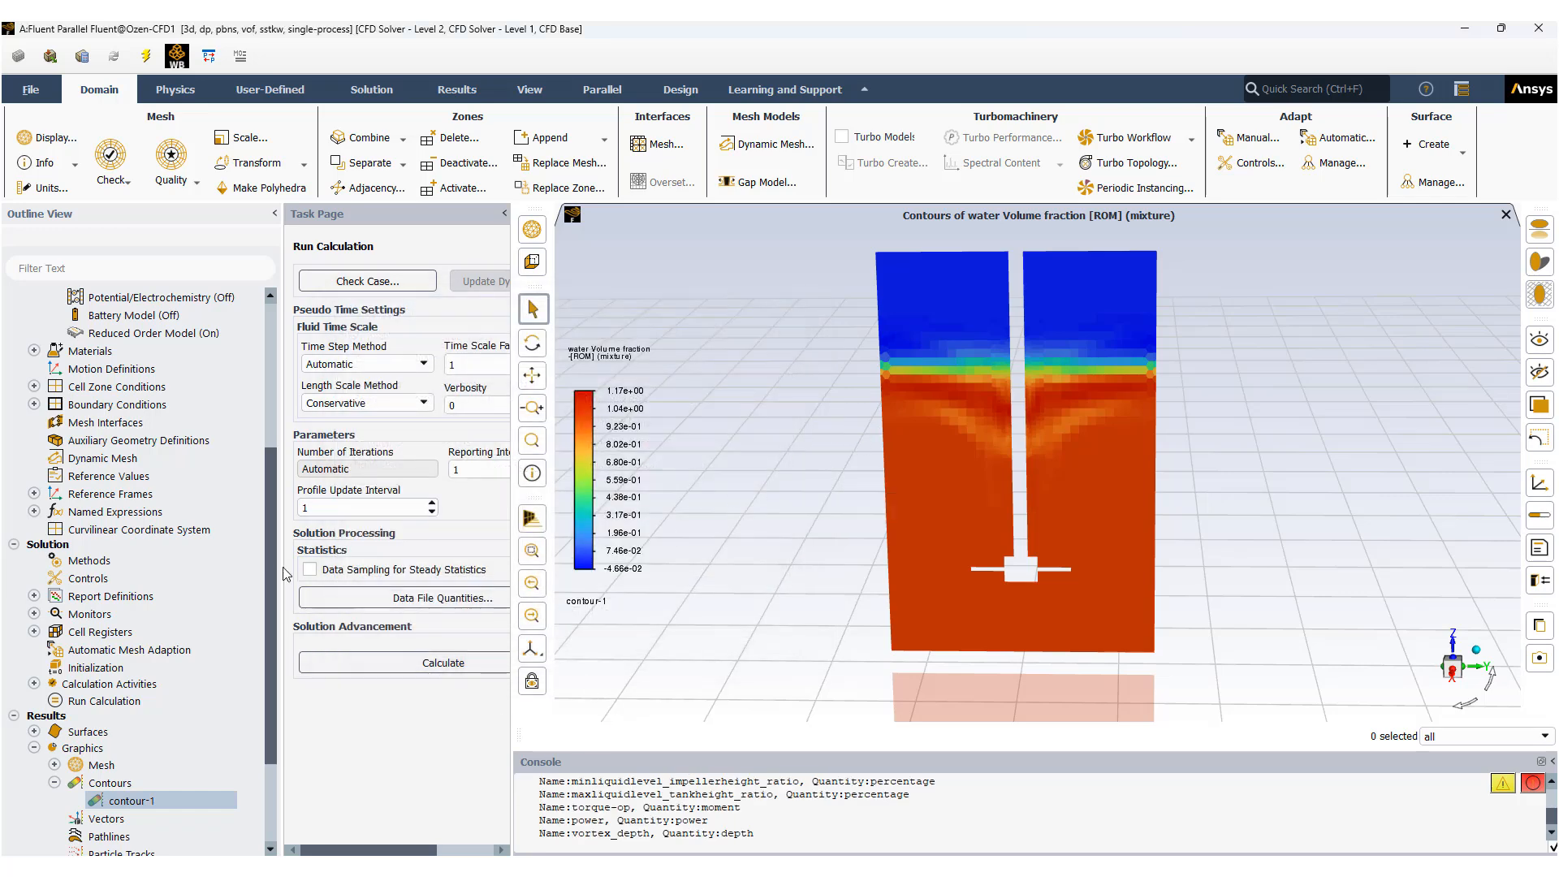
Reopen the Reduced Order Model evaluation parameters and narrow the dialog so the contour plot stays uncovered.
{"action": "left_click", "coordinate": [154, 335]}
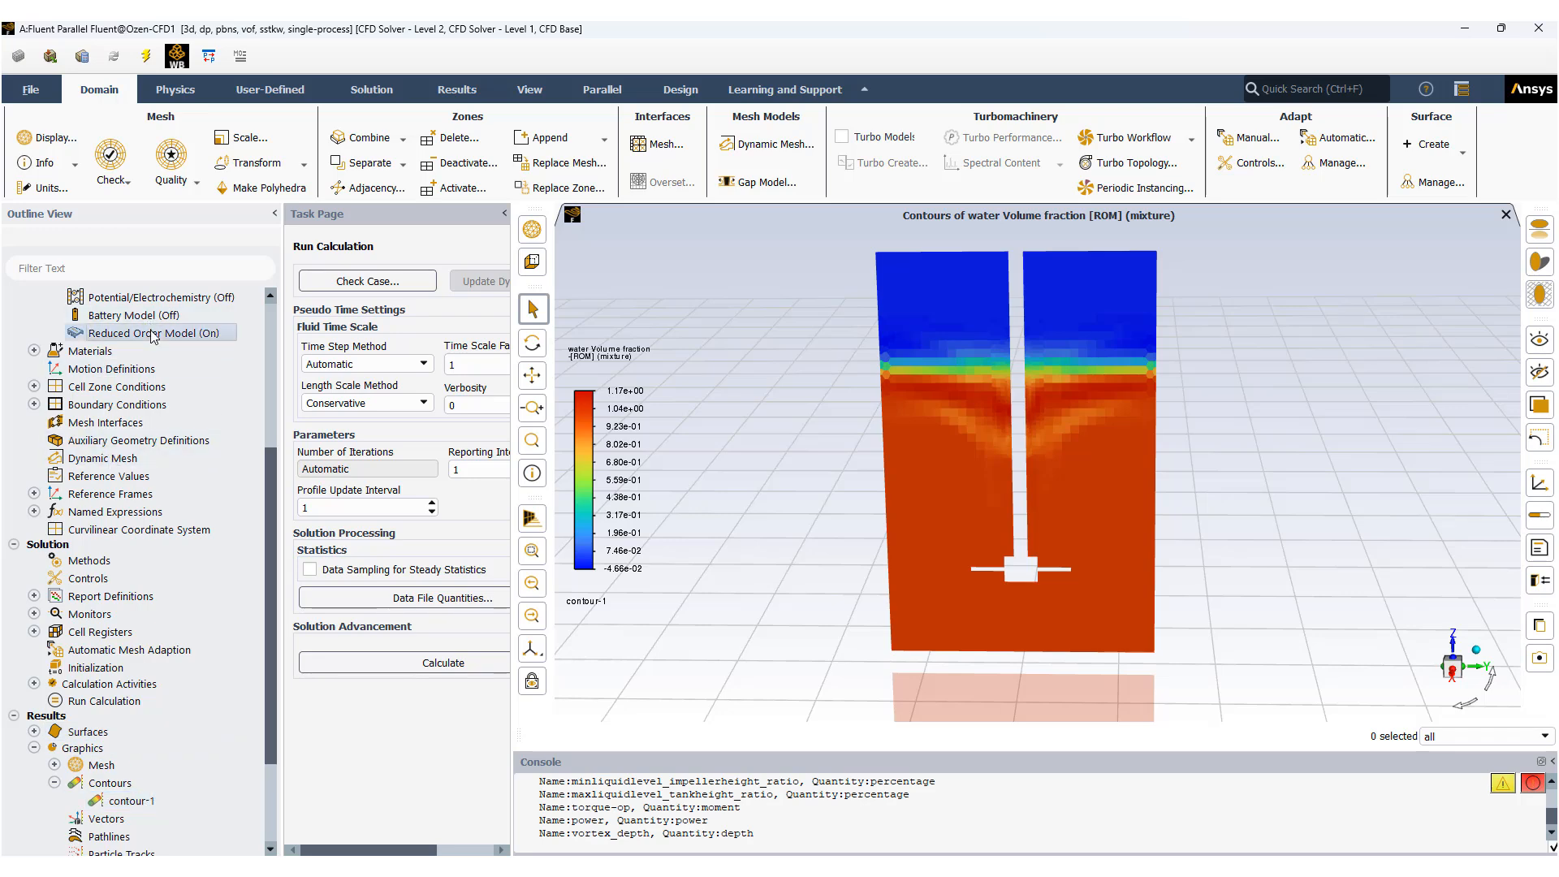
{"action": "double_click", "coordinate": [155, 335]}
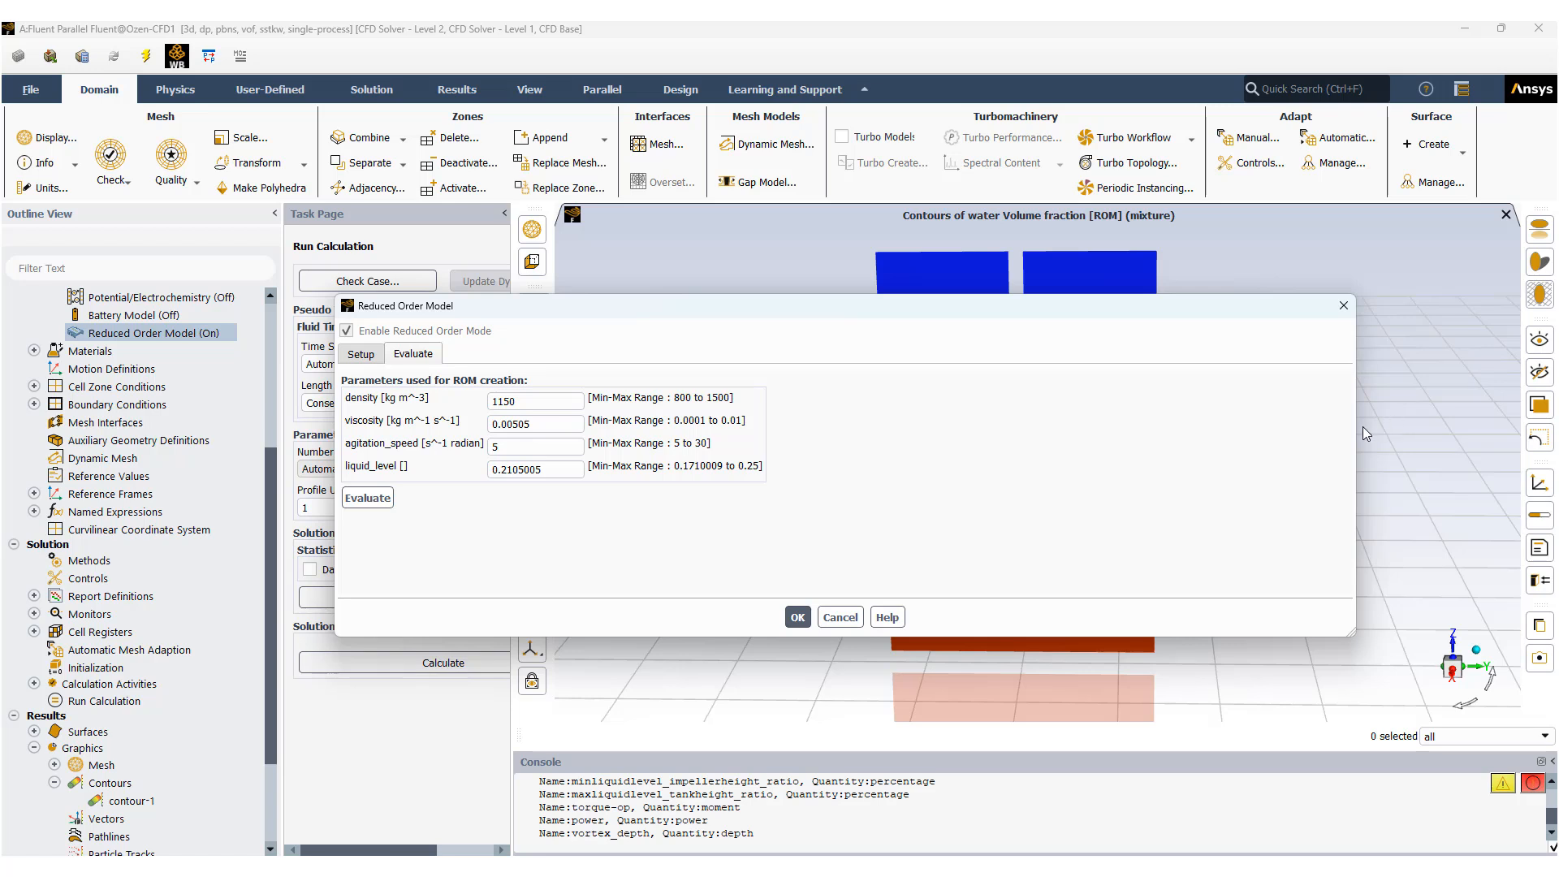
{"action": "left_click_drag", "start_coordinate": [1357, 426], "coordinate": [826, 426]}
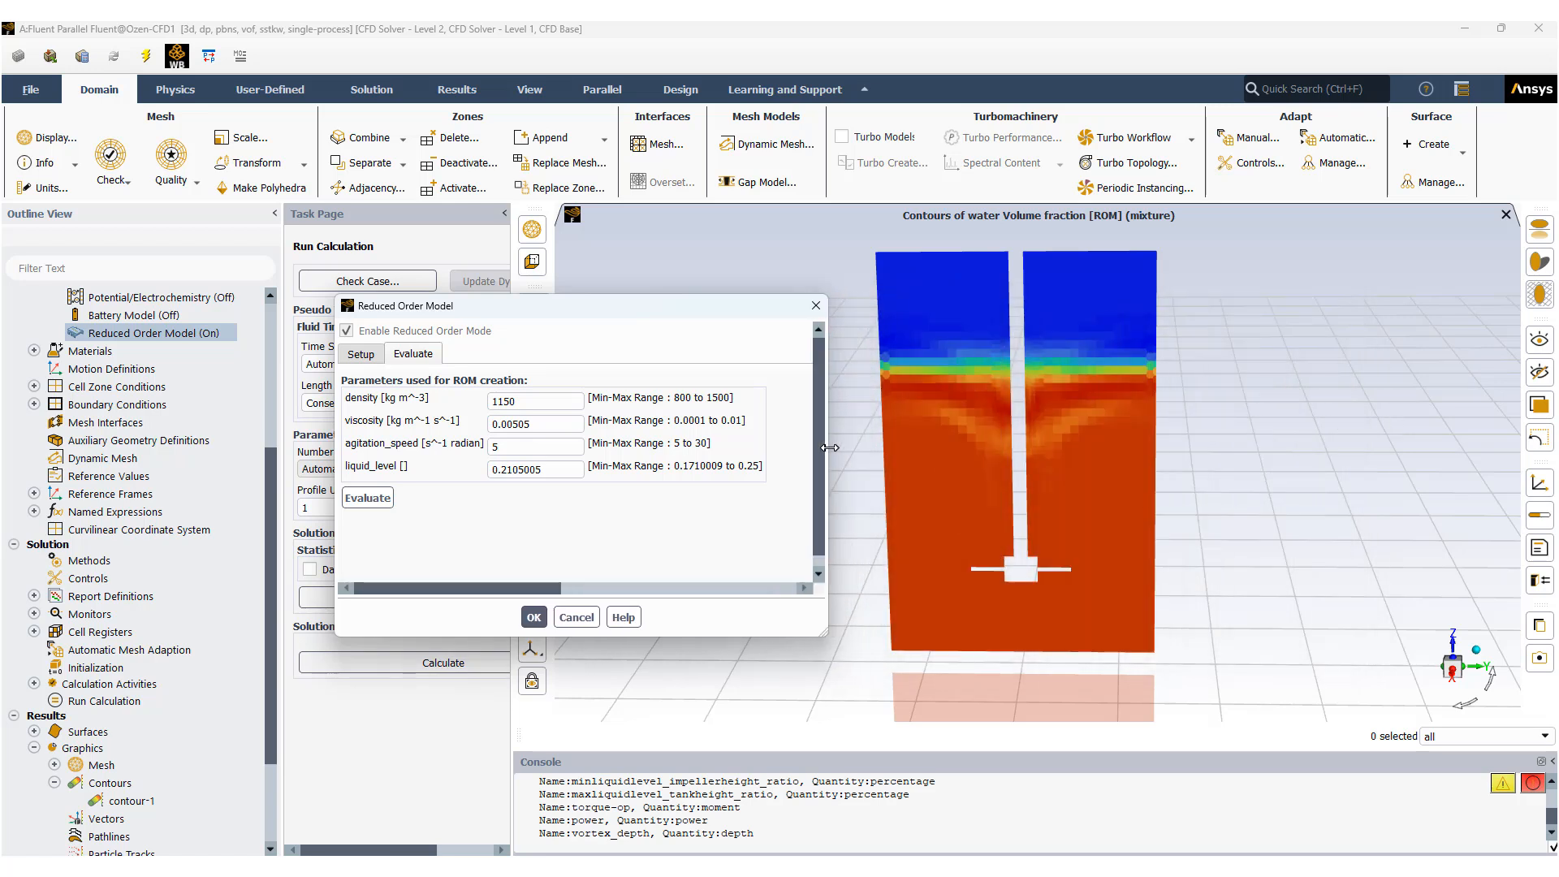
Set the agitation_speed to 30, evaluate the reduced order model and dismiss the resulting message.
{"action": "left_click", "coordinate": [503, 446]}
{"action": "key", "text": "BackSpace"}
{"action": "type", "text": "30"}
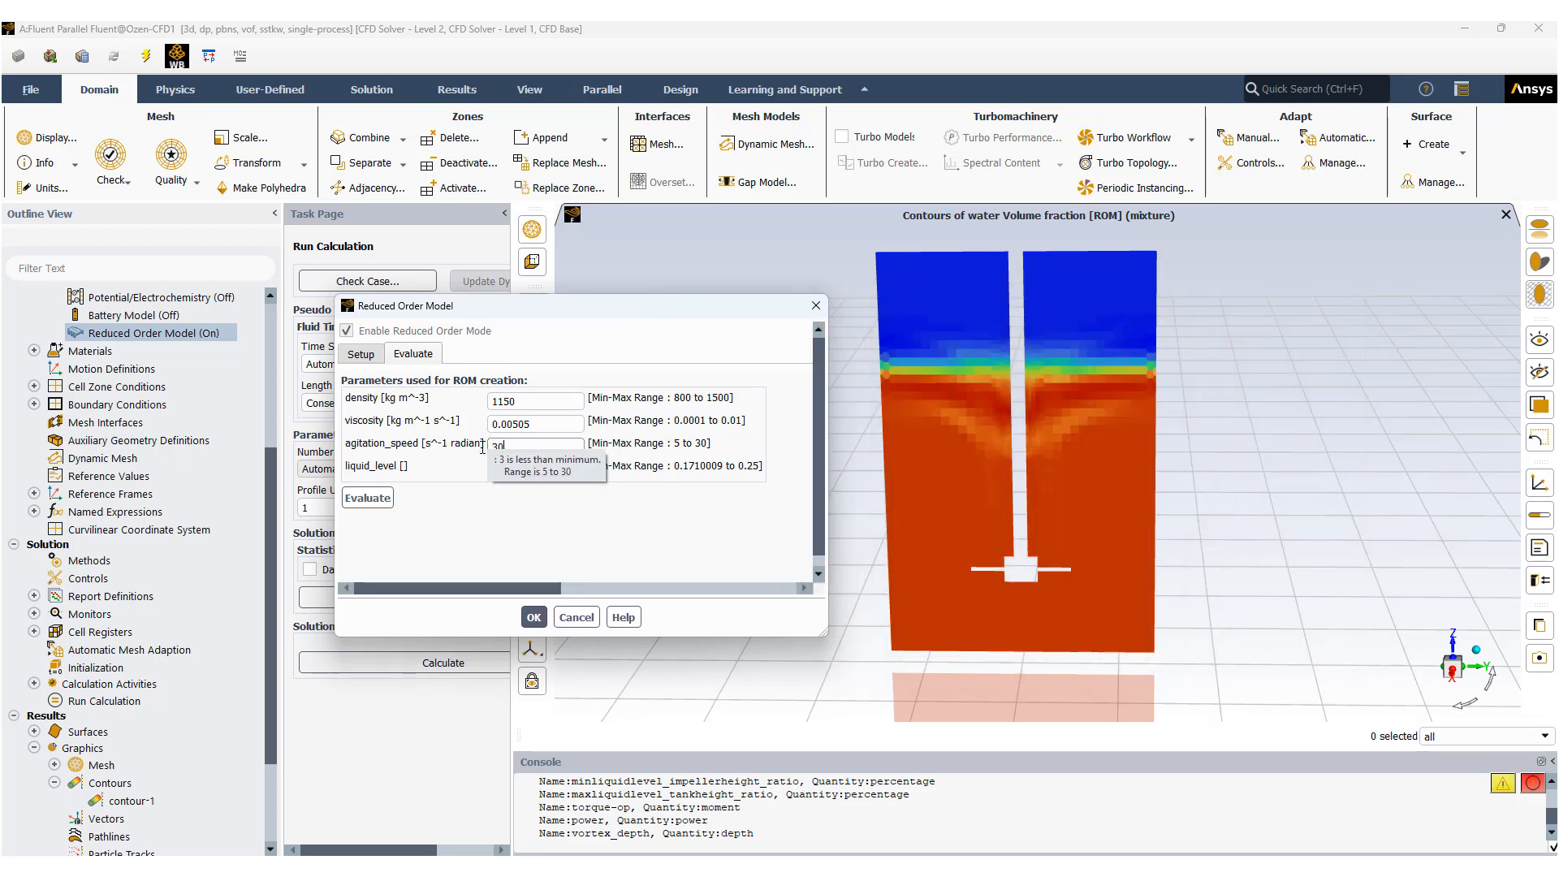
{"action": "left_click", "coordinate": [364, 494]}
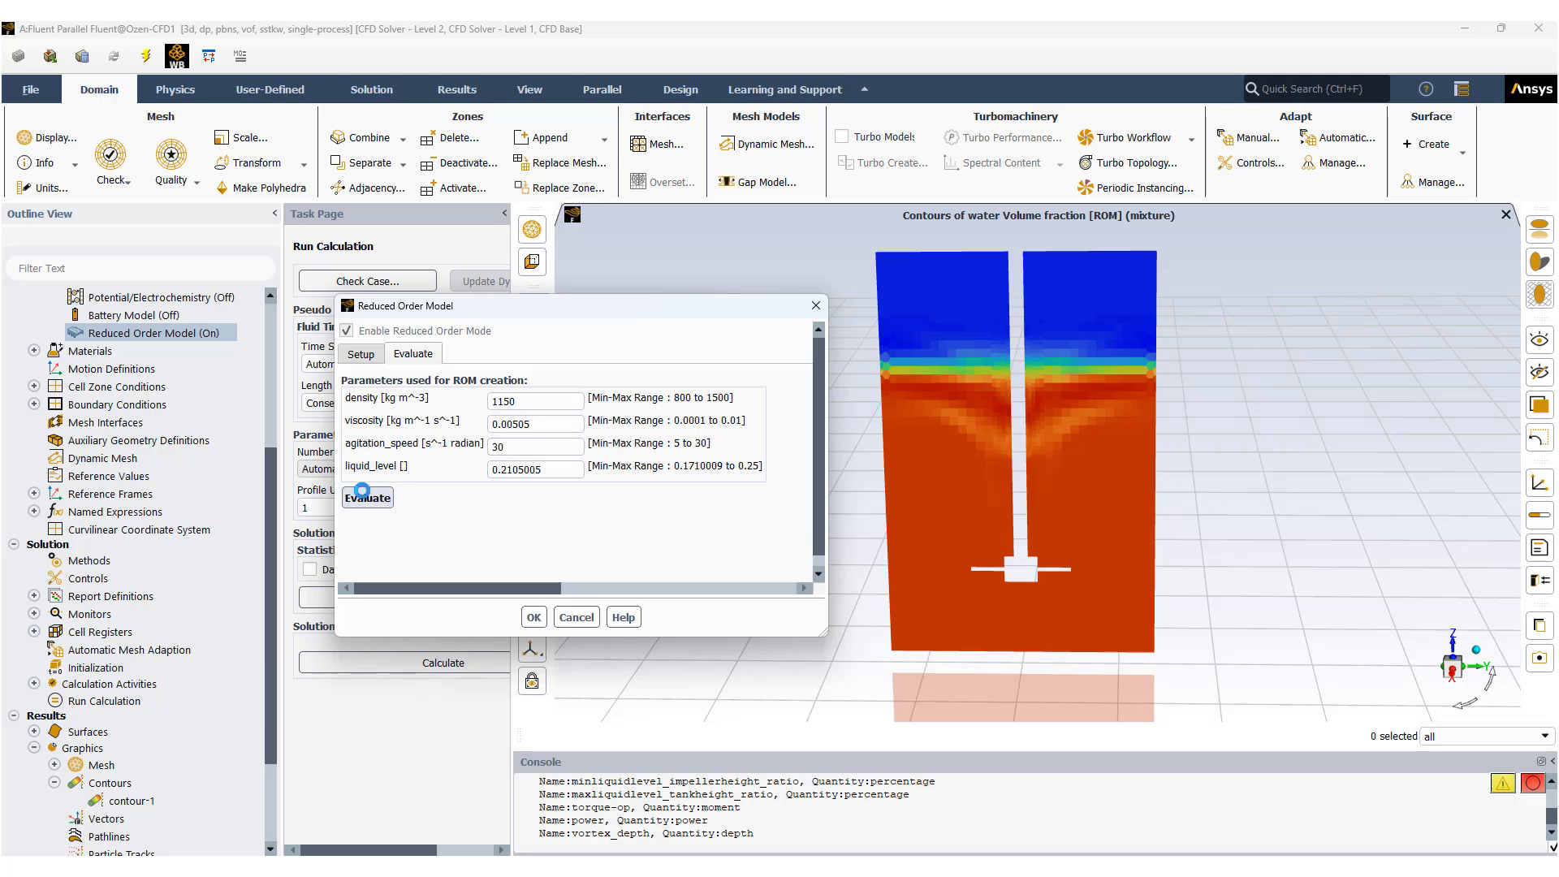
{"action": "left_click", "coordinate": [888, 465]}
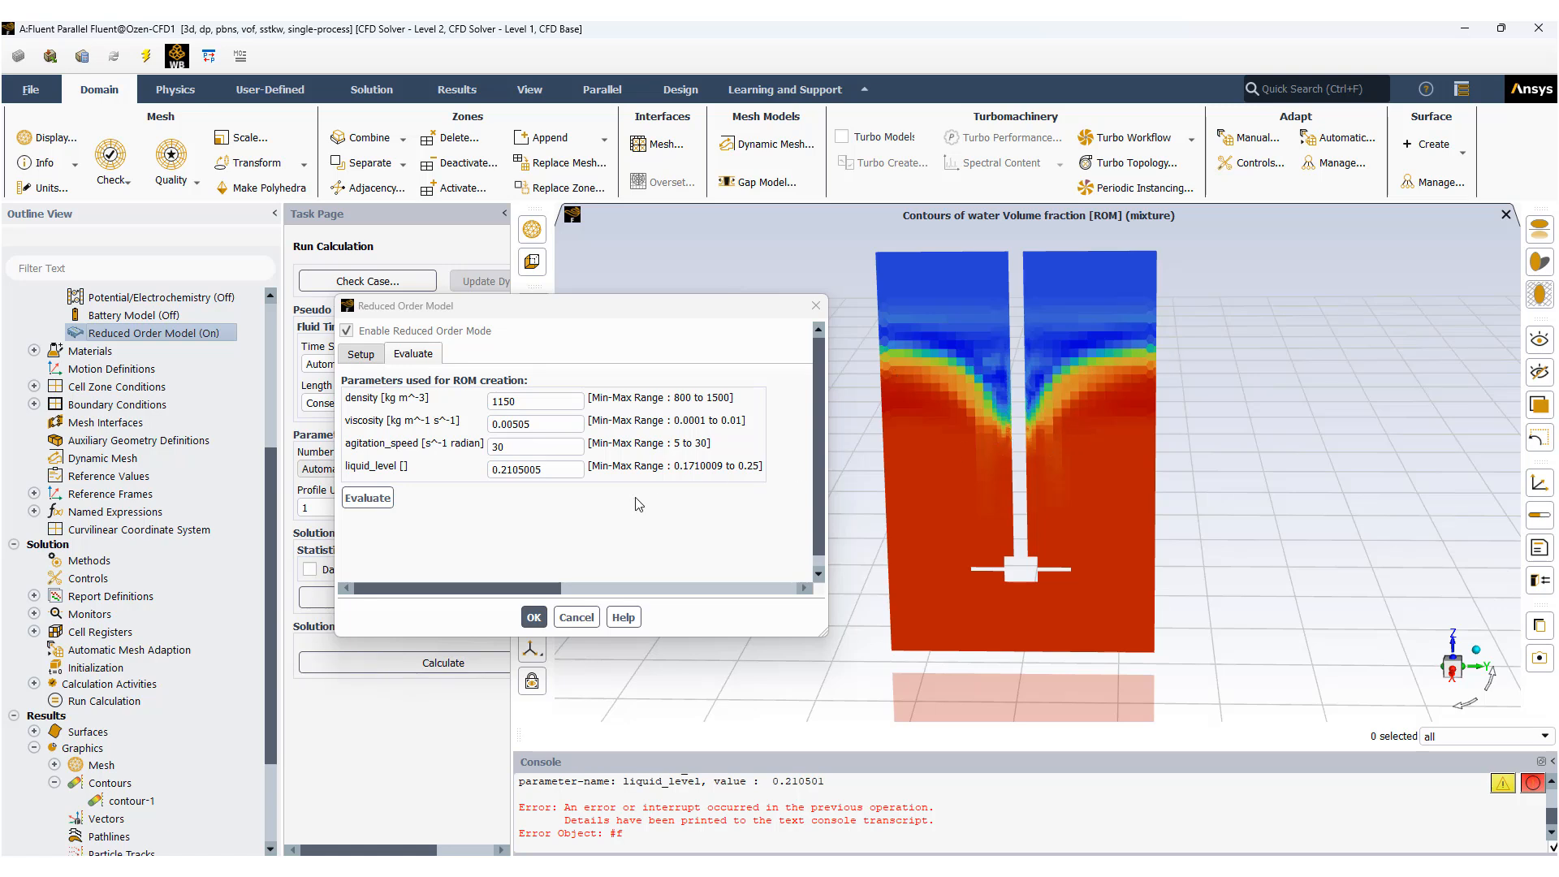
Set the liquid_level to 0.175, evaluate the reduced order model and dismiss the resulting message.
{"action": "left_click", "coordinate": [552, 471]}
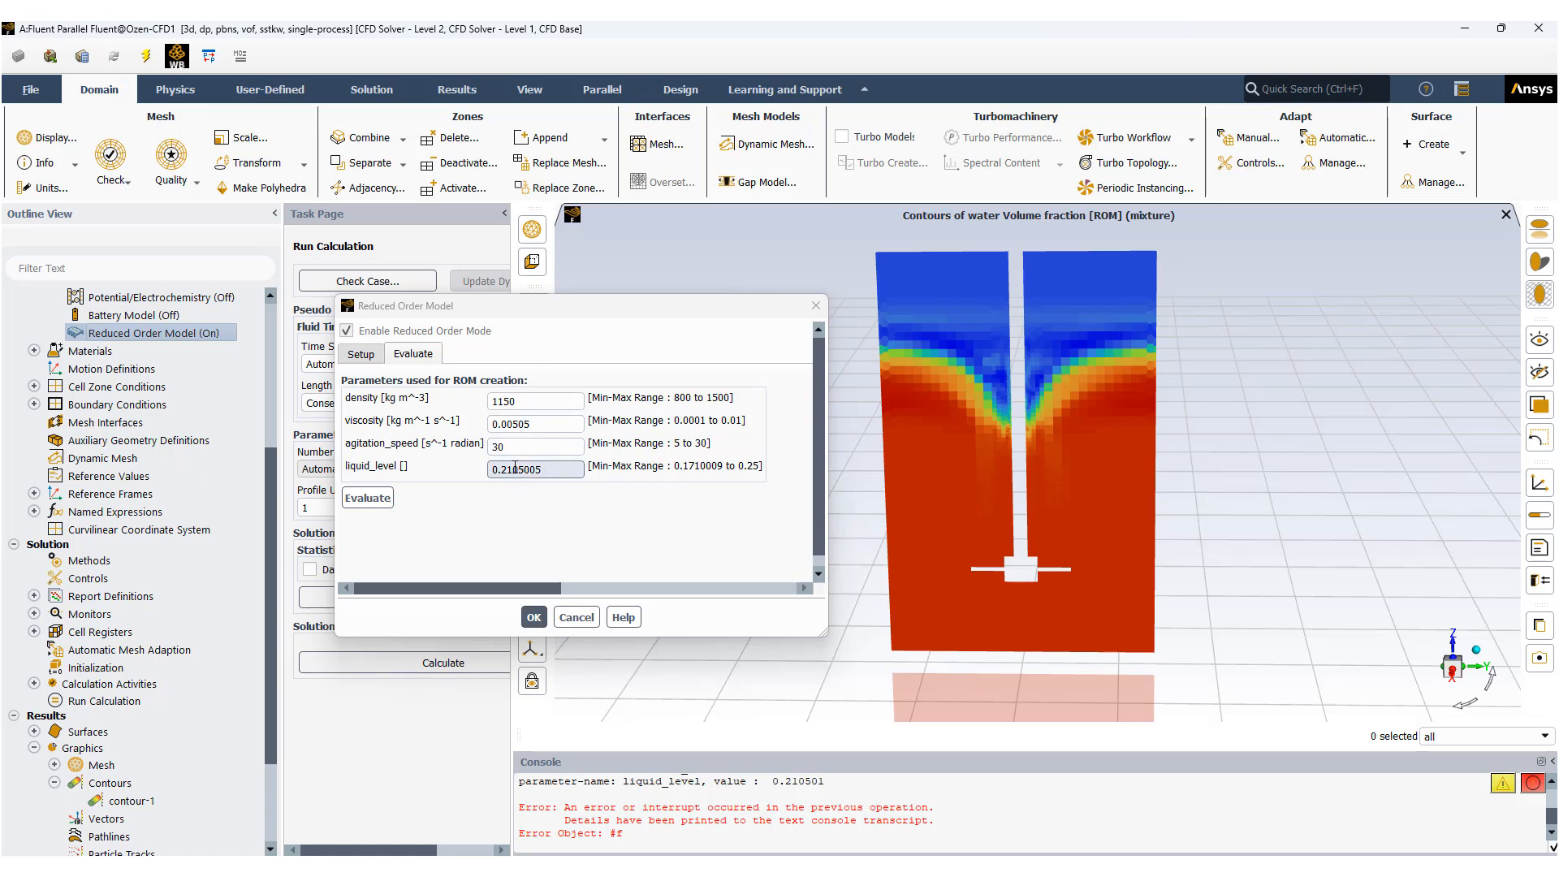
{"action": "left_click", "coordinate": [556, 469]}
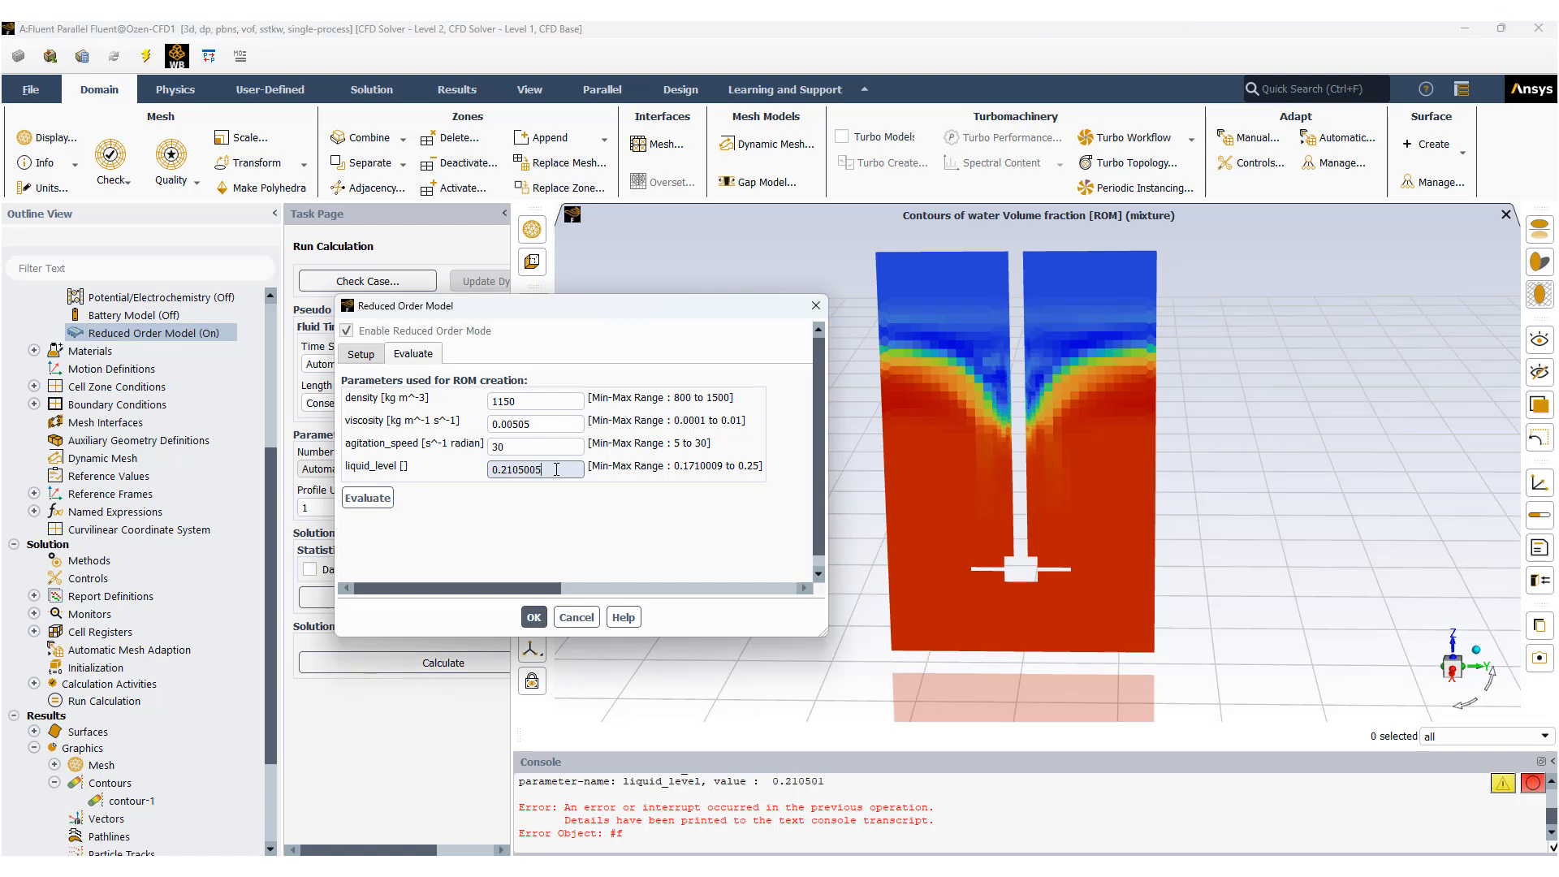
{"action": "double_click", "coordinate": [503, 470]}
{"action": "type", "text": "175"}
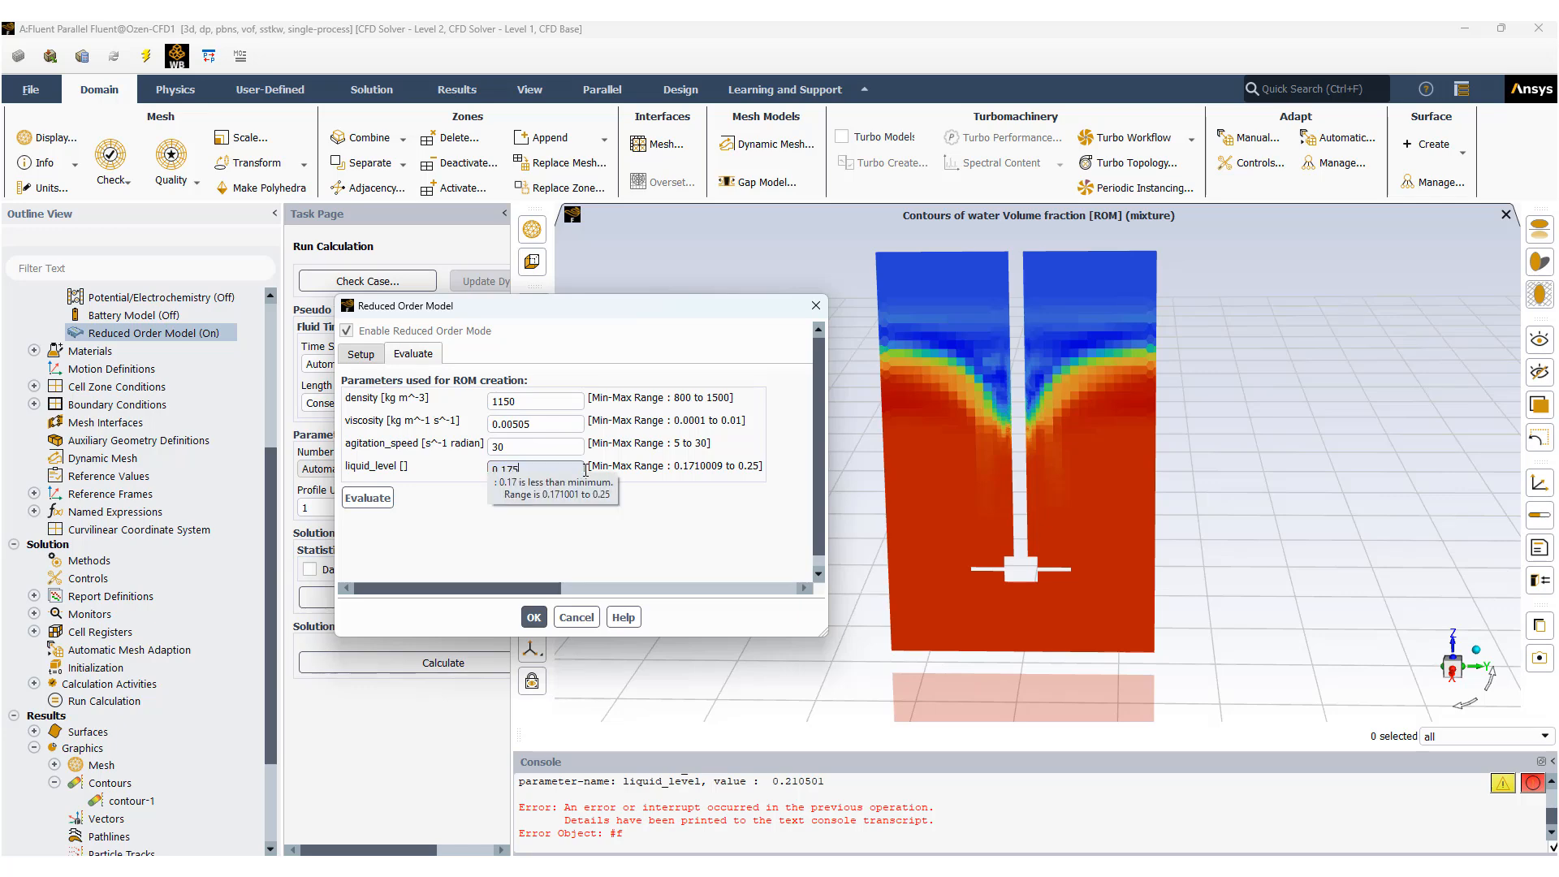
{"action": "left_click", "coordinate": [375, 501]}
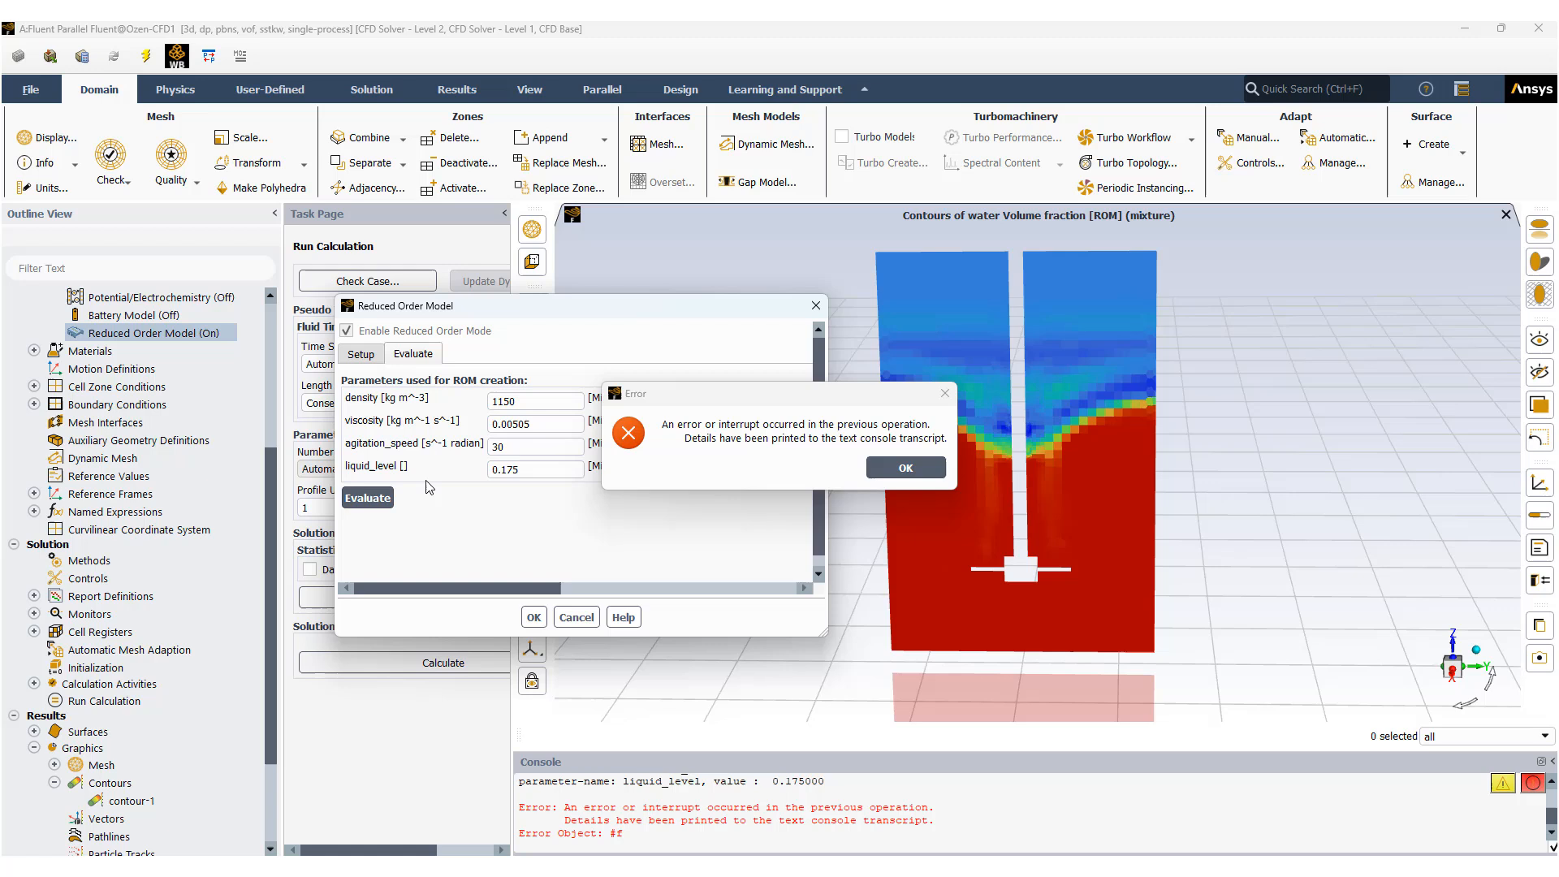
{"action": "left_click", "coordinate": [913, 468]}
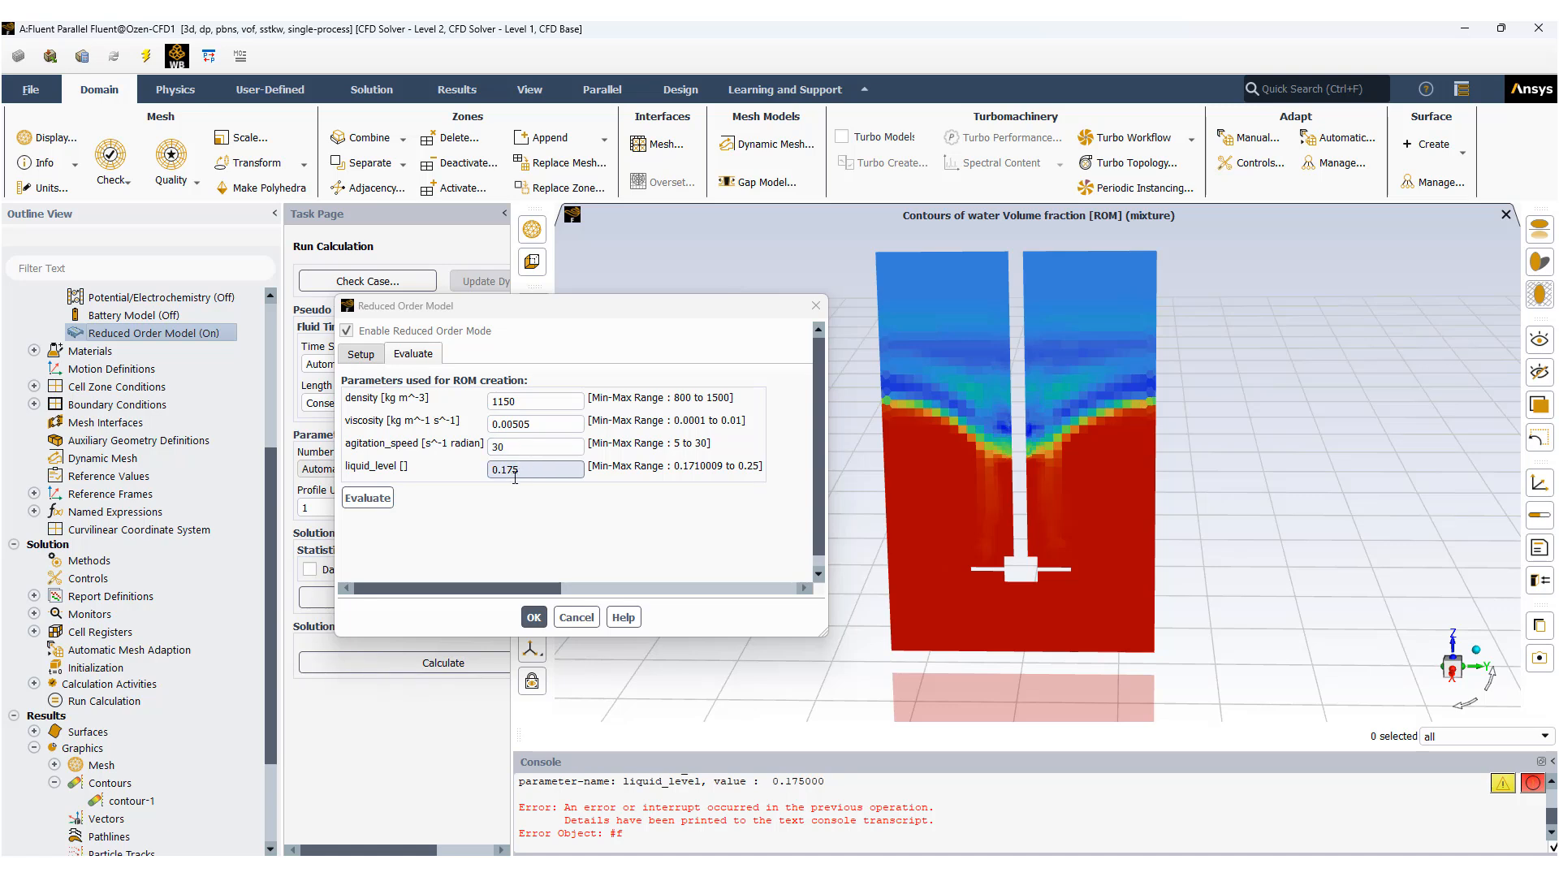
Set the liquid_level to 0.25 and evaluate the reduced order model, dismissing the resulting message.
{"action": "left_click_drag", "start_coordinate": [535, 471], "coordinate": [487, 469]}
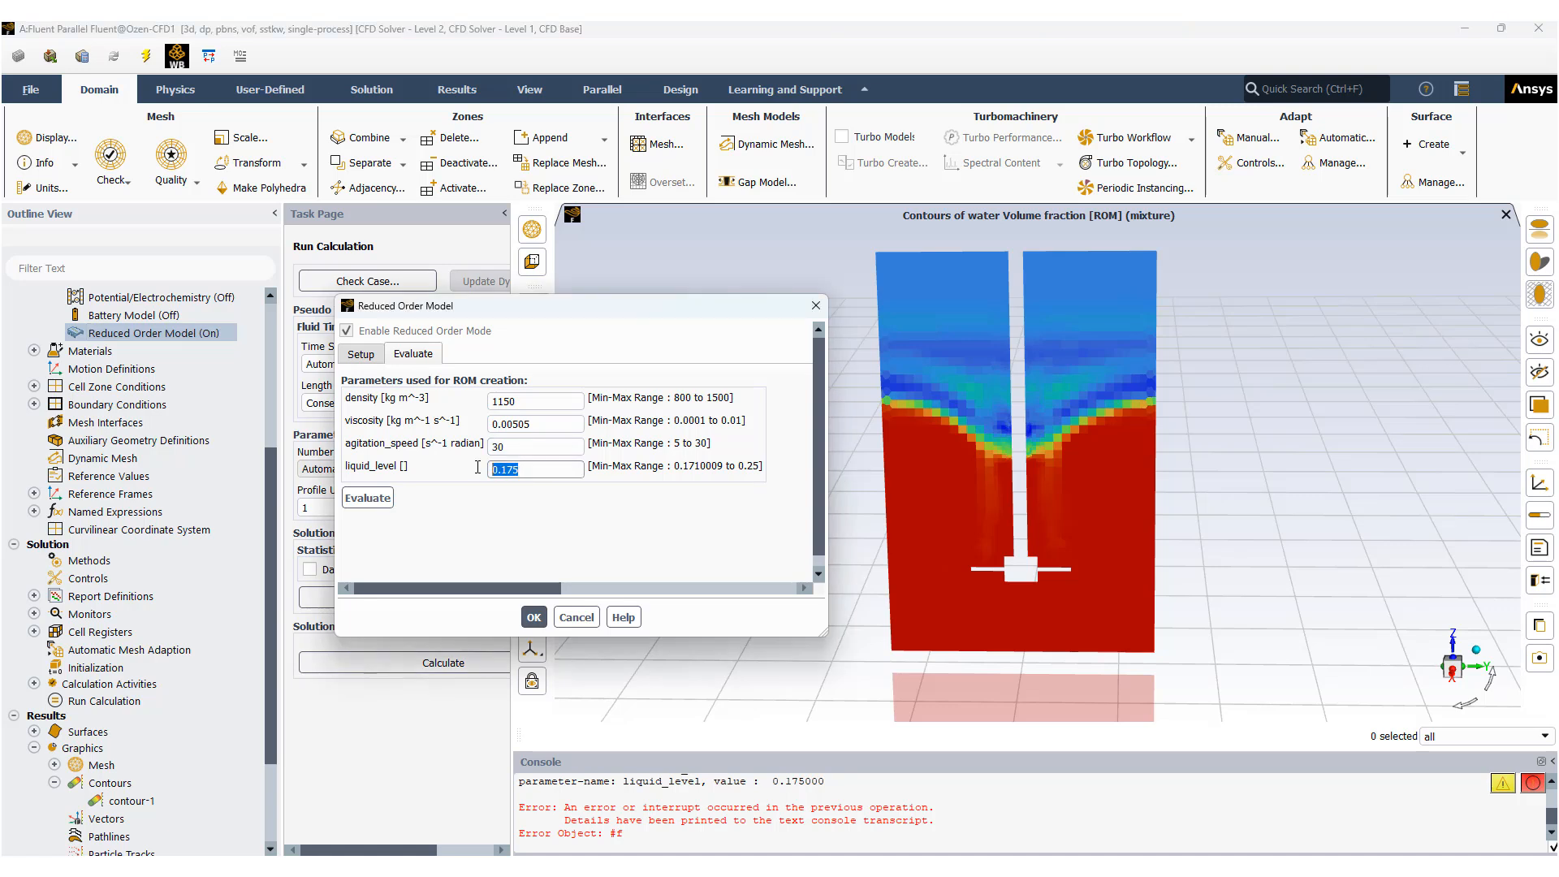
{"action": "type", "text": "0.25"}
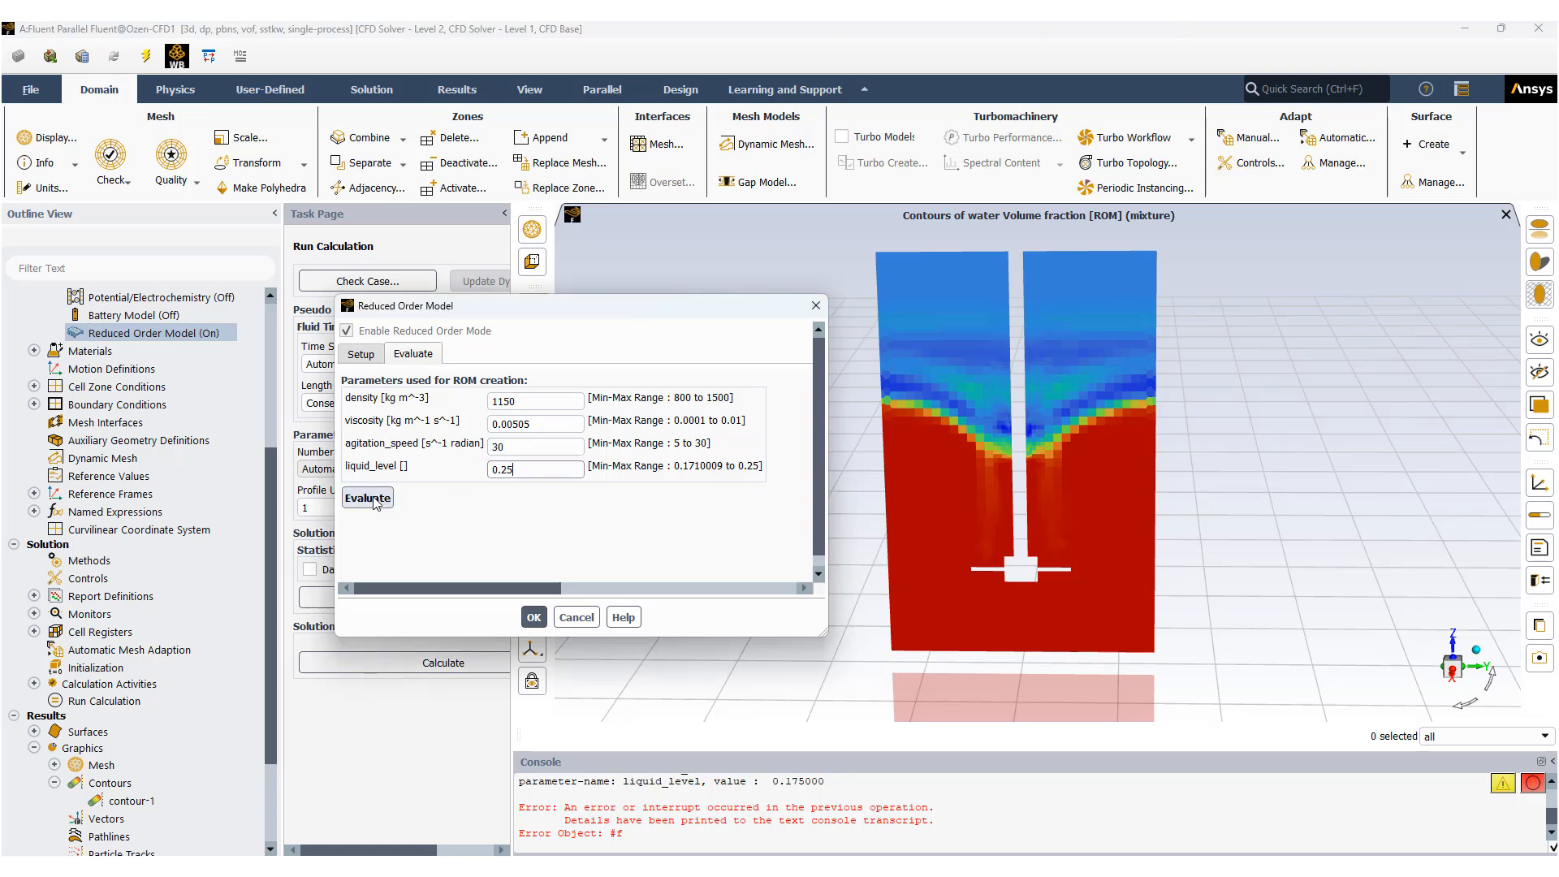
{"action": "left_click", "coordinate": [375, 500]}
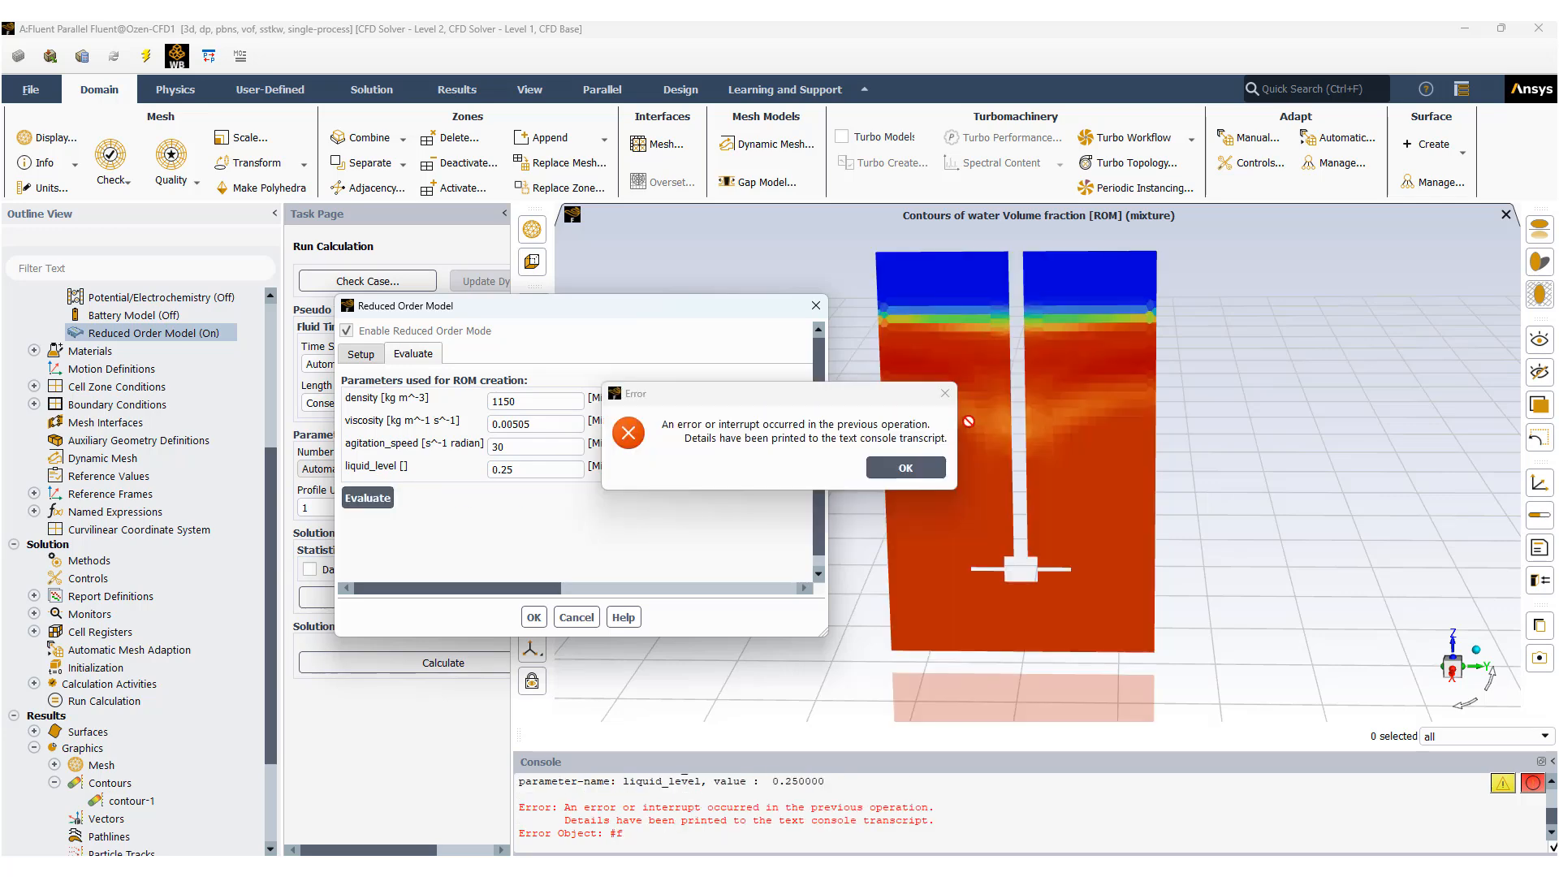
{"action": "left_click", "coordinate": [903, 467]}
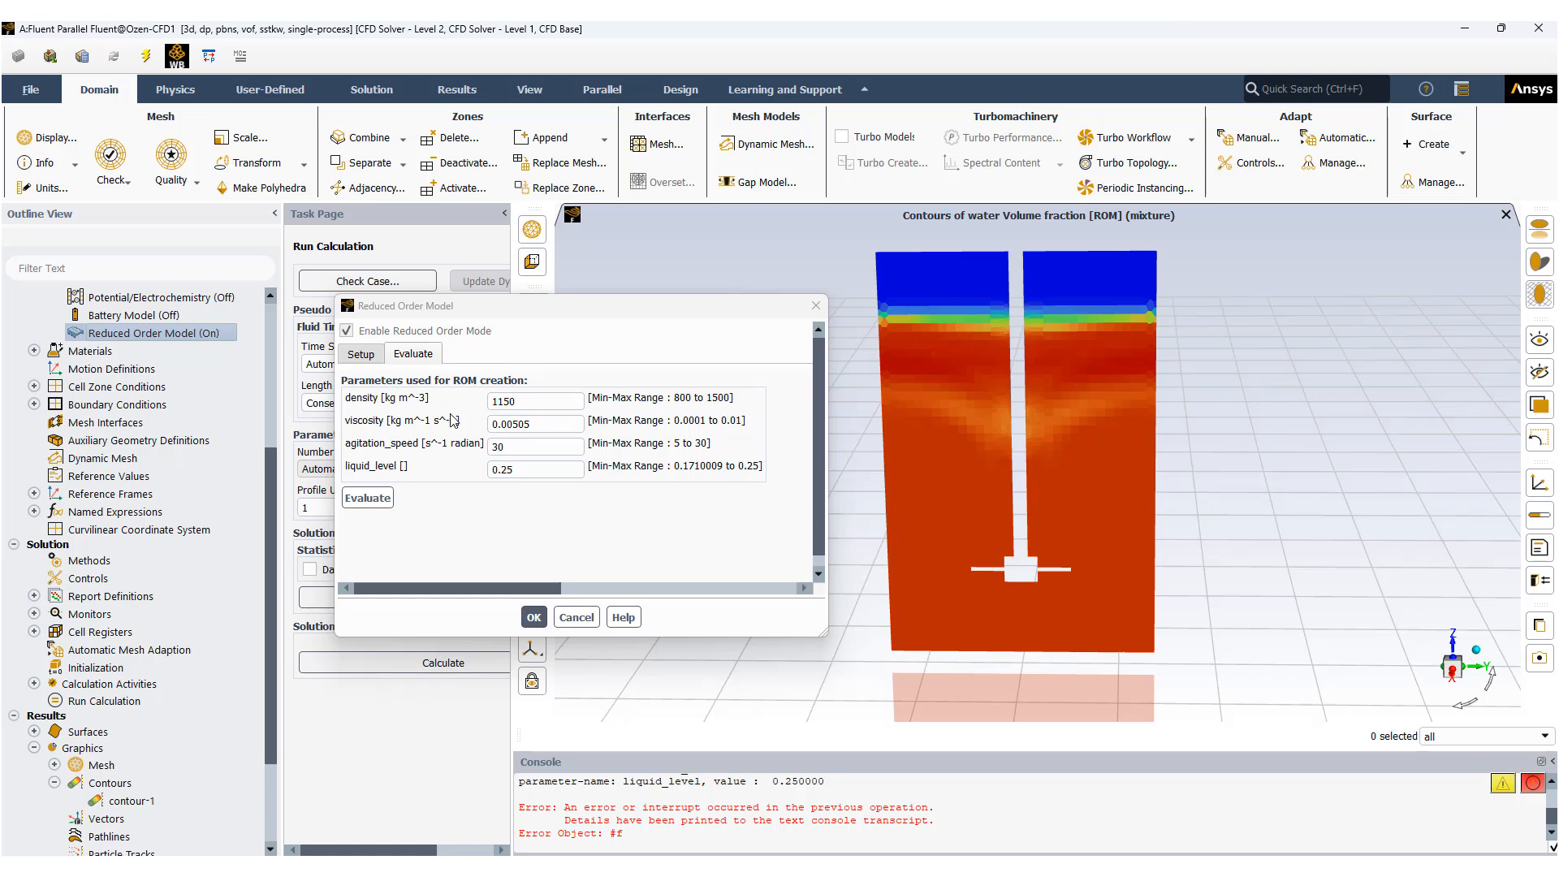
{"action": "left_click", "coordinate": [512, 445]}
{"action": "left_click_drag", "start_coordinate": [620, 314], "coordinate": [627, 319]}
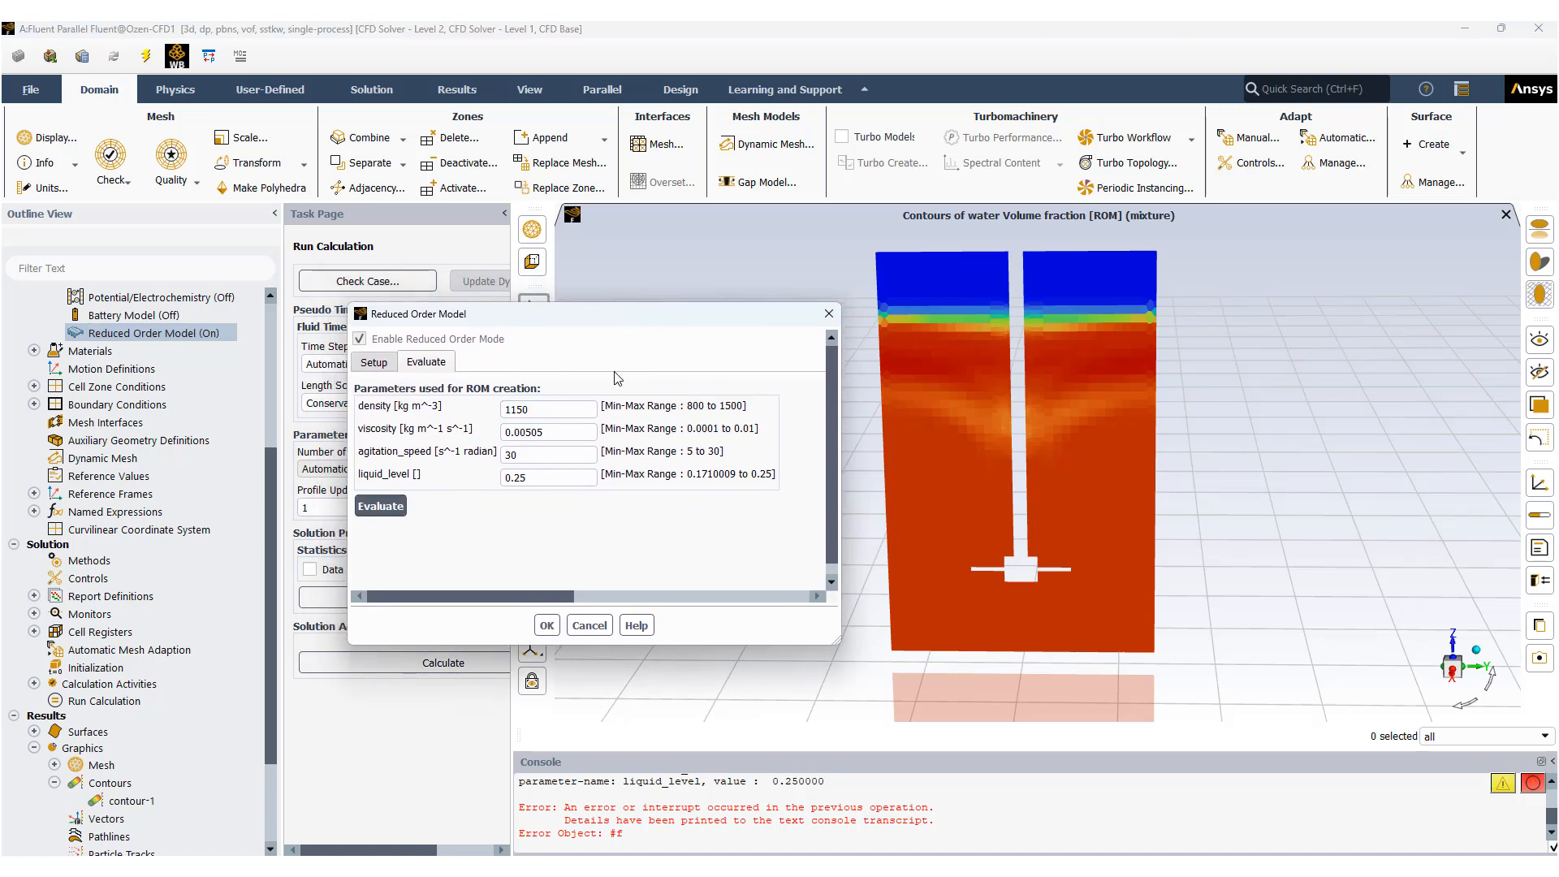